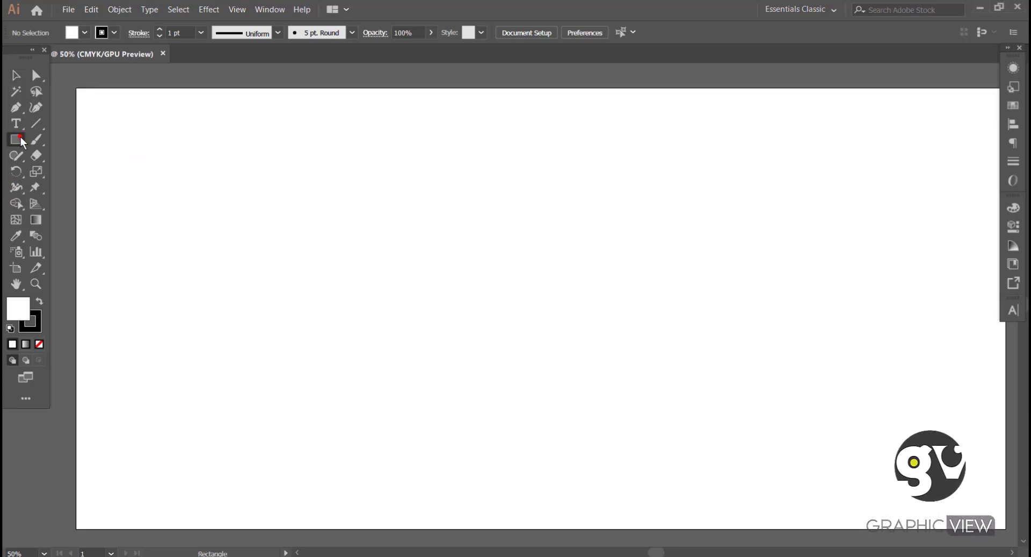
Draw a circle in the left part of the artboard and remove its fill, leaving only the black stroke.
{"action": "left_click_drag", "start_coordinate": [21, 138], "coordinate": [71, 169]}
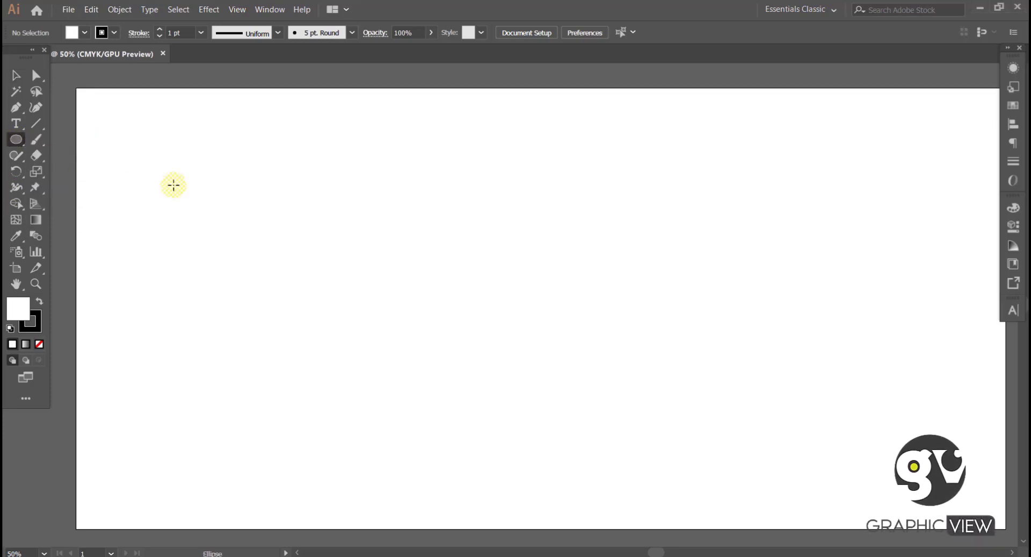
{"action": "left_click_drag", "start_coordinate": [173, 185], "coordinate": [327, 325]}
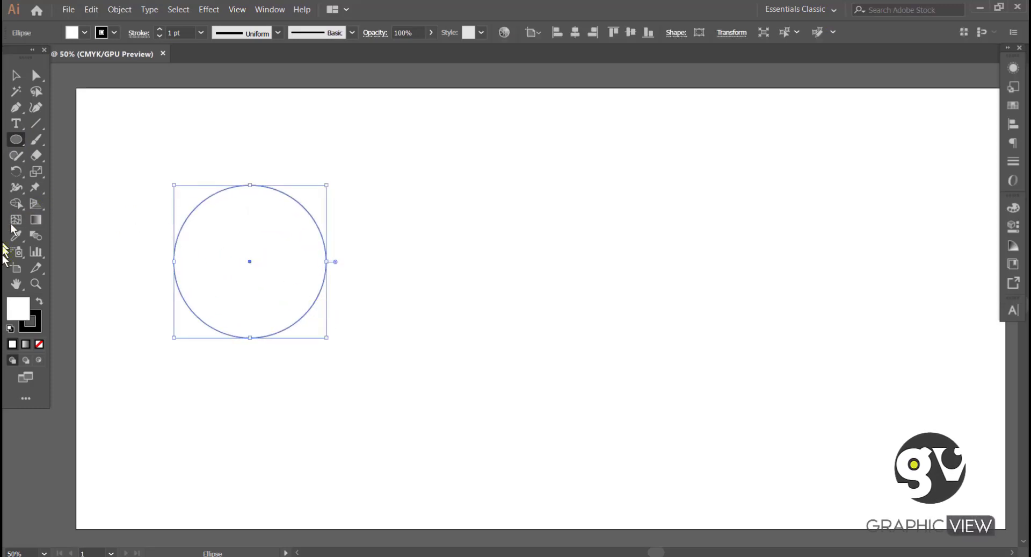
{"action": "left_click", "coordinate": [40, 345]}
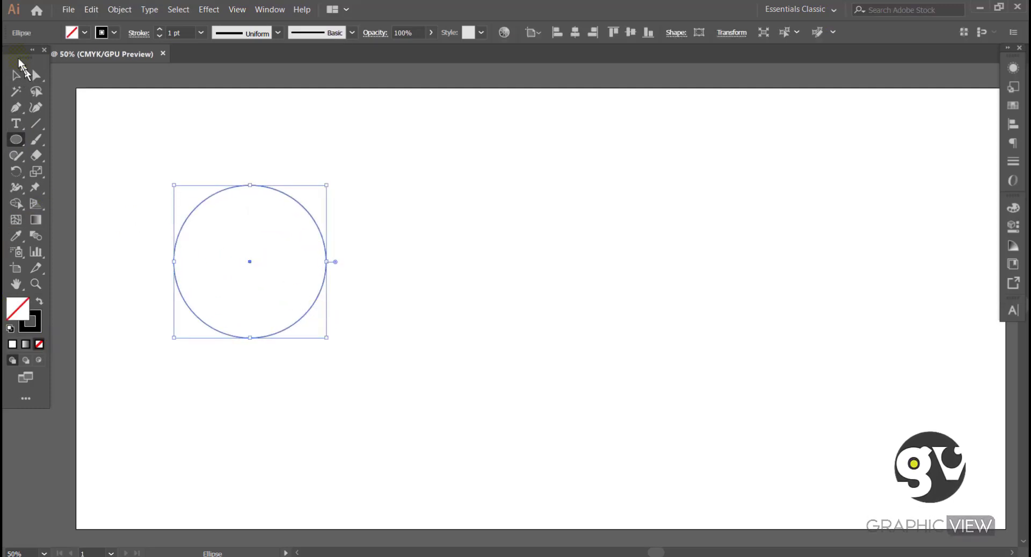
{"action": "left_click", "coordinate": [33, 326]}
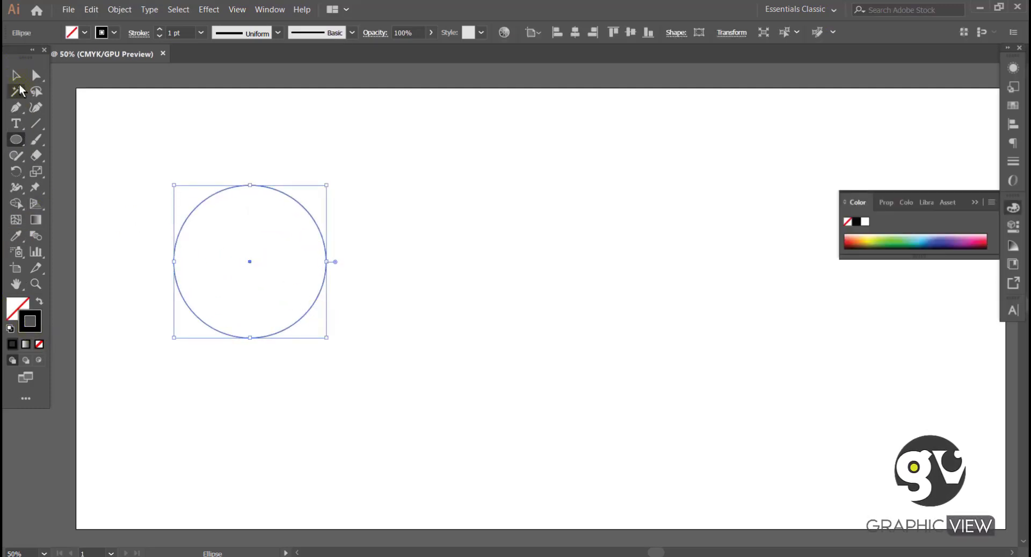
Move the circle toward the artboard's middle and copy it twice to form three overlapping circles, two above one.
{"action": "left_click", "coordinate": [16, 76]}
{"action": "left_click_drag", "start_coordinate": [289, 198], "coordinate": [491, 197]}
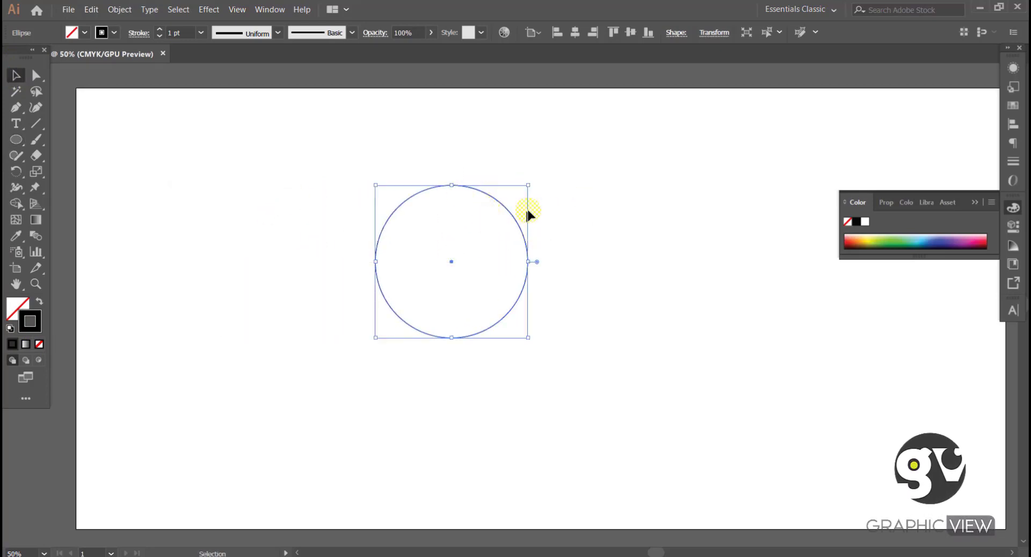
{"action": "left_click_drag", "start_coordinate": [513, 219], "coordinate": [578, 320]}
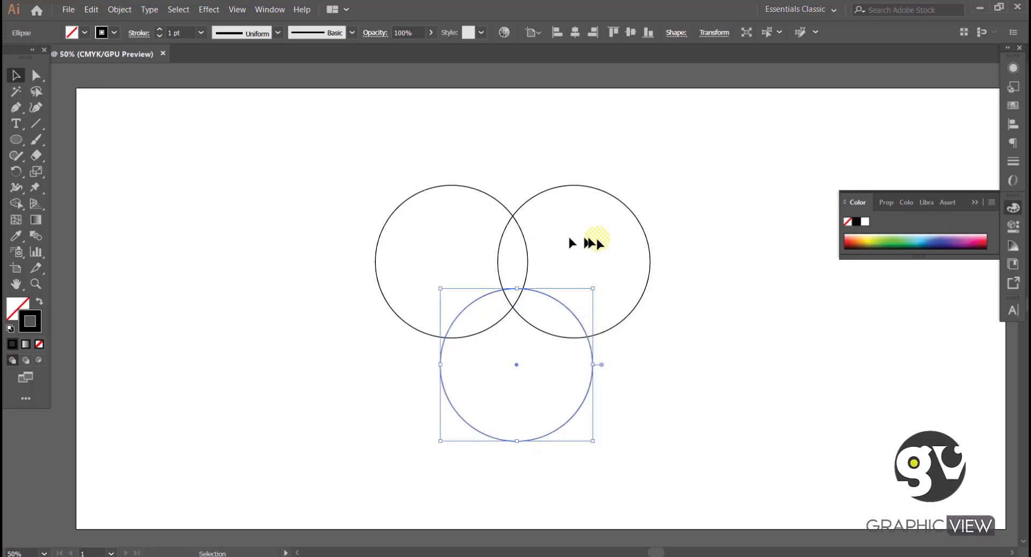
{"action": "left_click", "coordinate": [707, 231]}
Move the three-circle arrangement to the left and place a duplicate of it beside it on the right.
{"action": "scroll", "coordinate": [594, 265], "scroll_direction": "down", "scroll_amount": 2}
{"action": "left_click_drag", "start_coordinate": [718, 138], "coordinate": [412, 334]}
{"action": "left_click_drag", "start_coordinate": [510, 264], "coordinate": [606, 275]}
{"action": "left_click", "coordinate": [698, 352]}
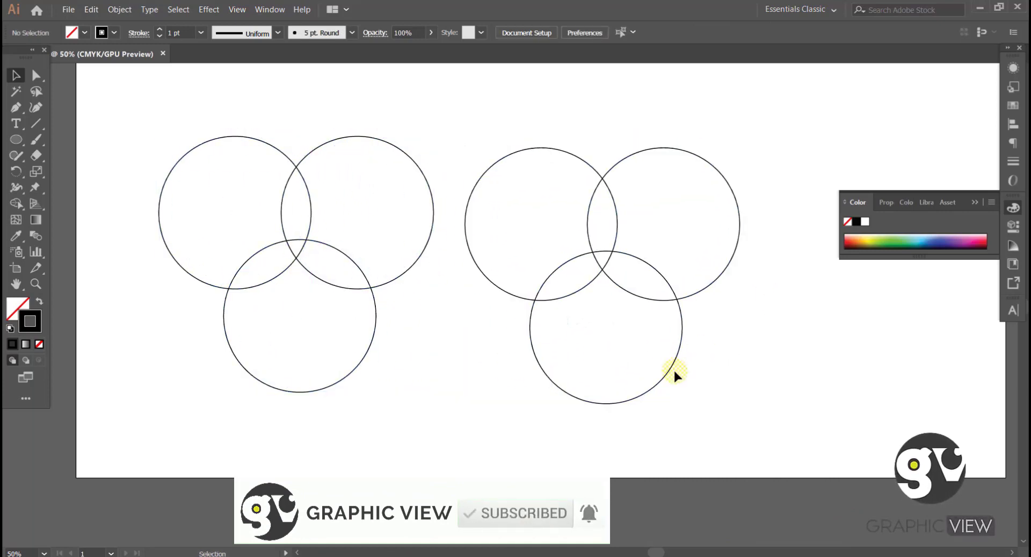
Reposition the lower and upper-right circles of the duplicated arrangement so all three outlines cross at one point.
{"action": "left_click_drag", "start_coordinate": [673, 369], "coordinate": [635, 383]}
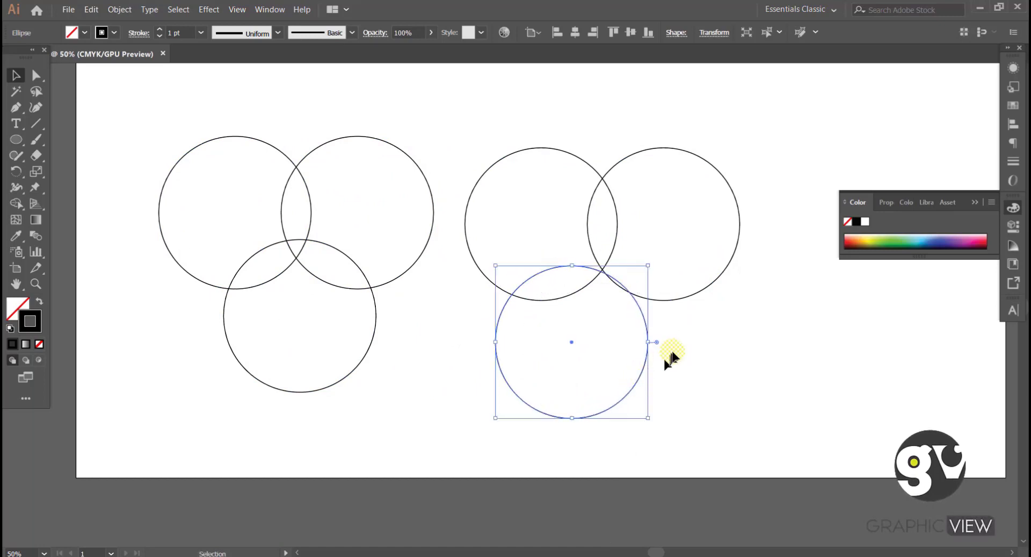
{"action": "left_click", "coordinate": [696, 318]}
{"action": "mouse_move", "coordinate": [686, 295]}
{"action": "left_mouse_down"}
{"action": "mouse_move", "coordinate": [678, 287]}
{"action": "mouse_move", "coordinate": [687, 291]}
{"action": "left_mouse_up"}
{"action": "left_click", "coordinate": [707, 337]}
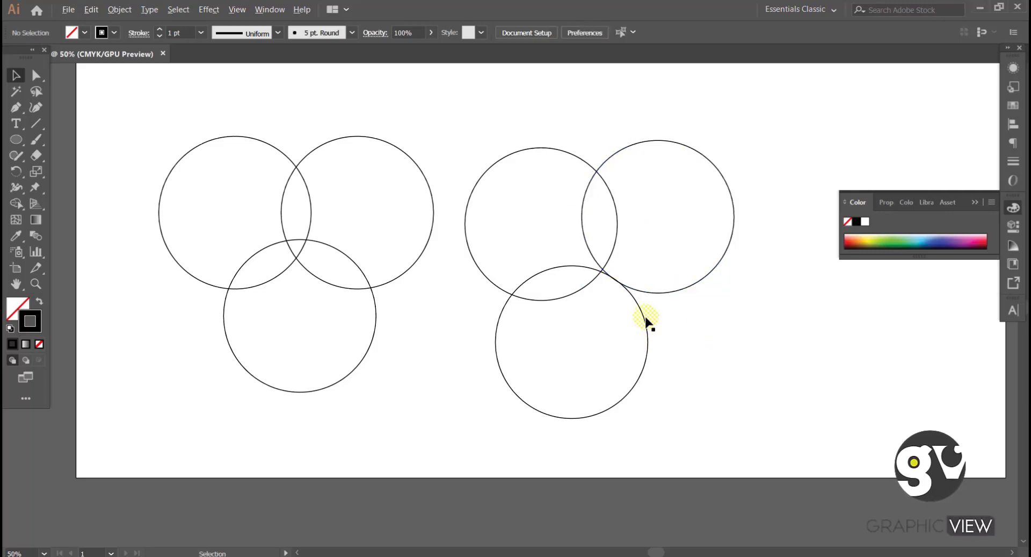
Copy the lower circle to the right as a fourth one and adjust the circles until all outlines meet at a common centre point.
{"action": "left_click_drag", "start_coordinate": [647, 321], "coordinate": [738, 290]}
{"action": "left_click_drag", "start_coordinate": [339, 253], "coordinate": [379, 234]}
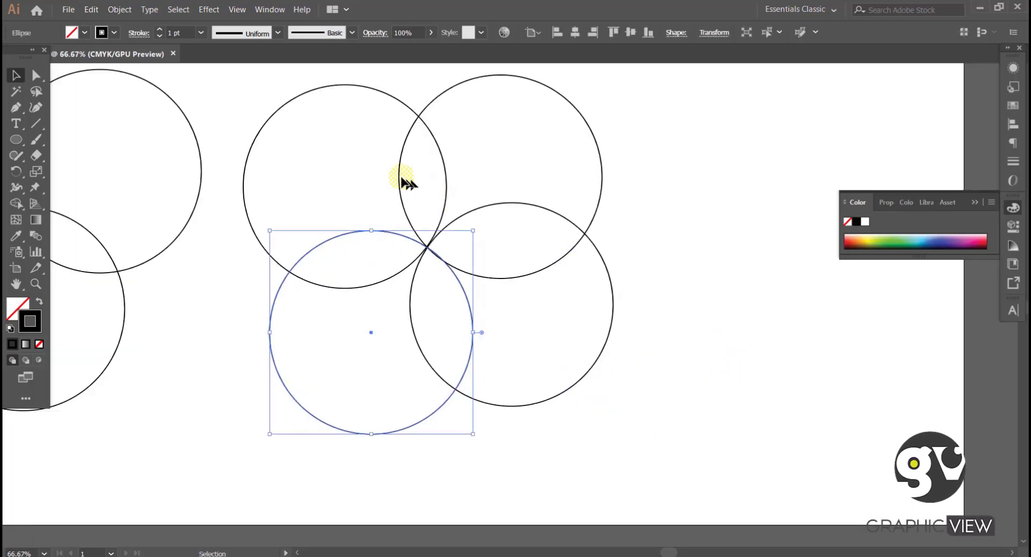
{"action": "left_click", "coordinate": [398, 176]}
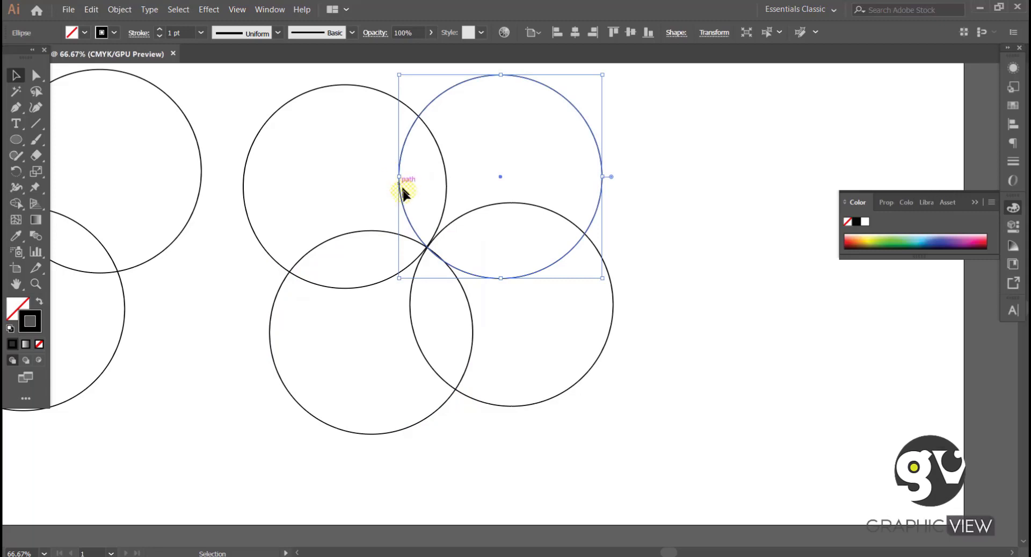
{"action": "left_click", "coordinate": [408, 211]}
{"action": "left_click_drag", "start_coordinate": [405, 210], "coordinate": [393, 199]}
{"action": "left_click", "coordinate": [557, 228]}
{"action": "key", "text": "ctrl+minus"}
{"action": "key", "text": "ctrl+minus"}
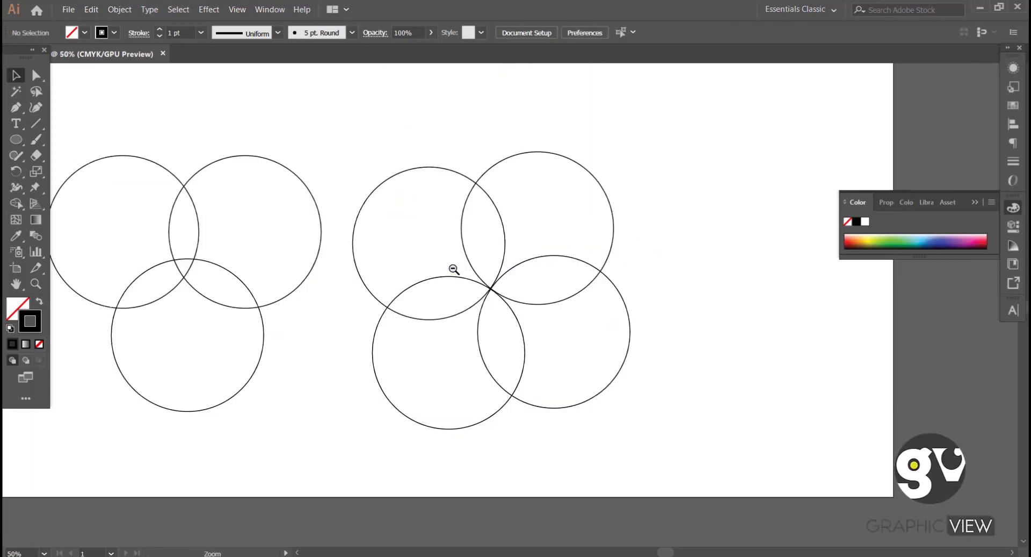
{"action": "scroll", "coordinate": [591, 291], "scroll_direction": "down", "scroll_amount": 2}
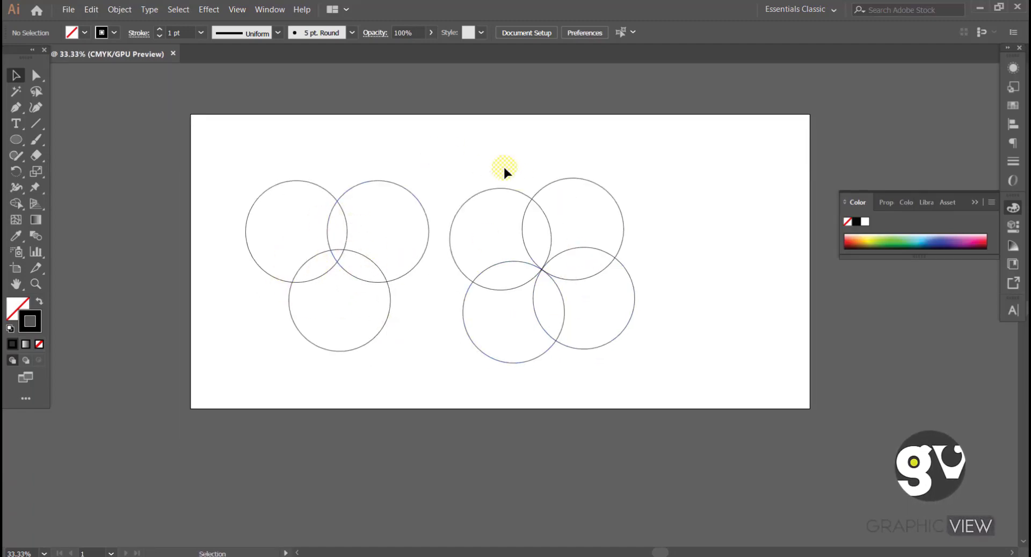
{"action": "left_click_drag", "start_coordinate": [505, 168], "coordinate": [624, 357]}
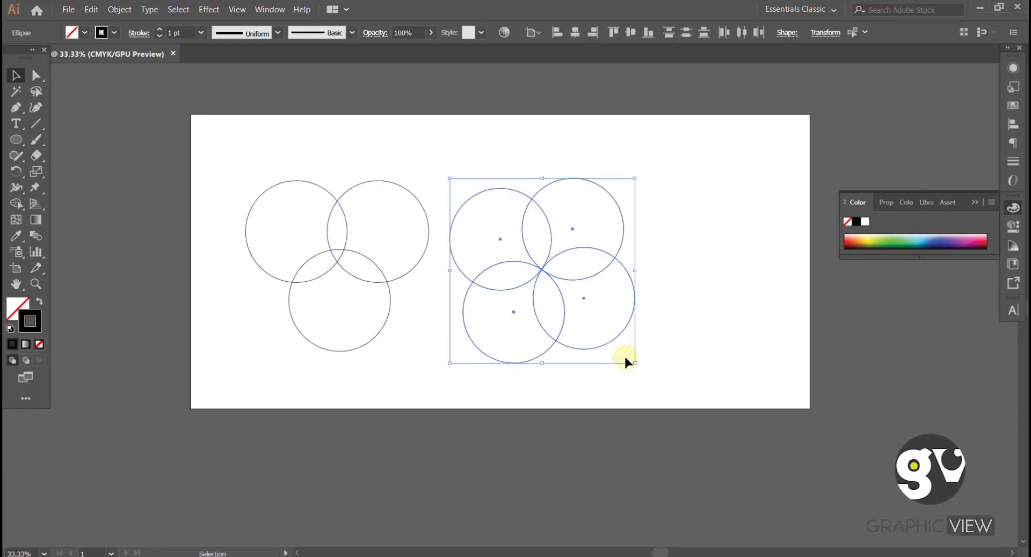
{"action": "left_click", "coordinate": [695, 221]}
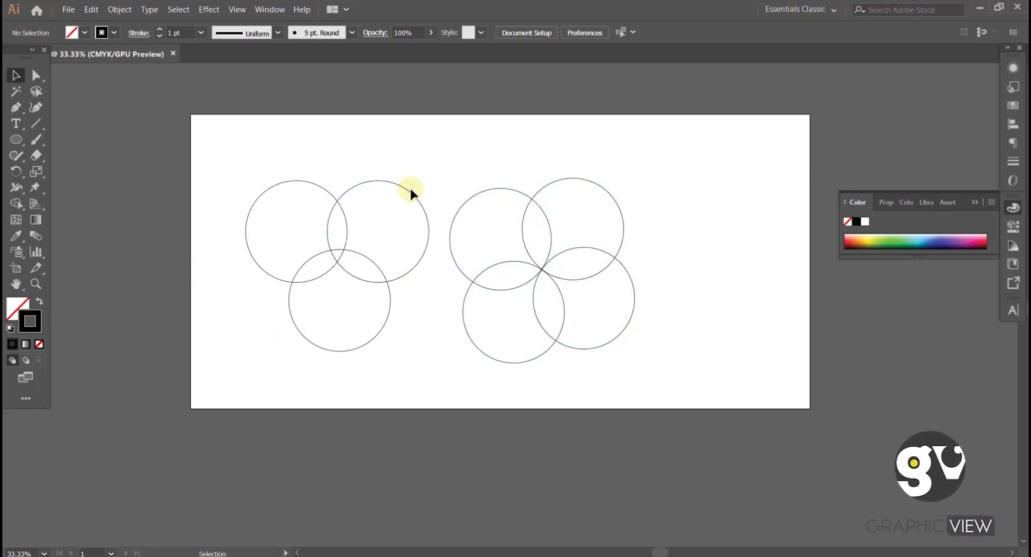
{"action": "left_click_drag", "start_coordinate": [411, 190], "coordinate": [679, 251]}
{"action": "left_click", "coordinate": [679, 251]}
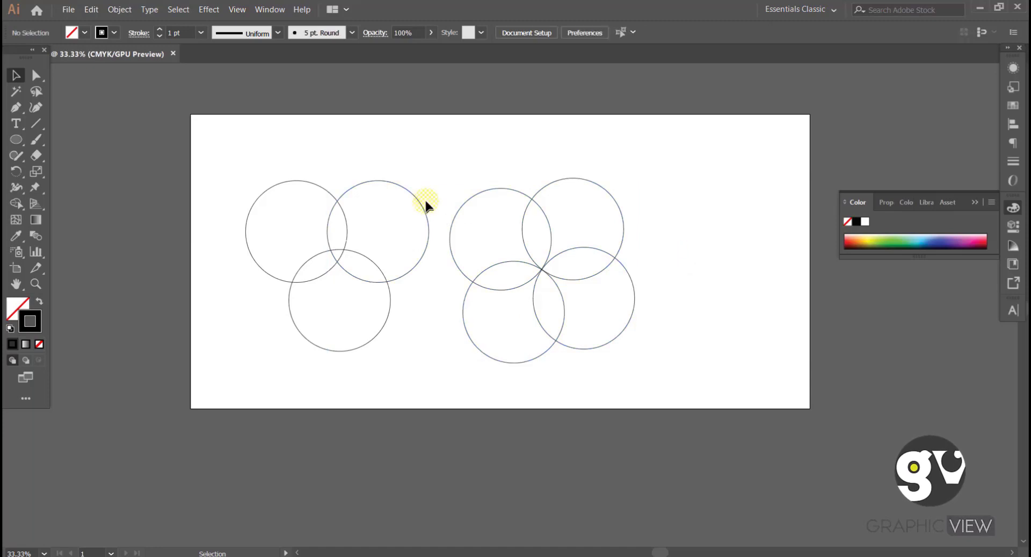
Copy one circle to the empty area right of the four-circle arrangement and duplicate it vertically with a partial overlap.
{"action": "left_click_drag", "start_coordinate": [422, 205], "coordinate": [775, 238]}
{"action": "left_click", "coordinate": [660, 186], "text": "ctrl"}
{"action": "left_click", "coordinate": [660, 186], "text": "ctrl"}
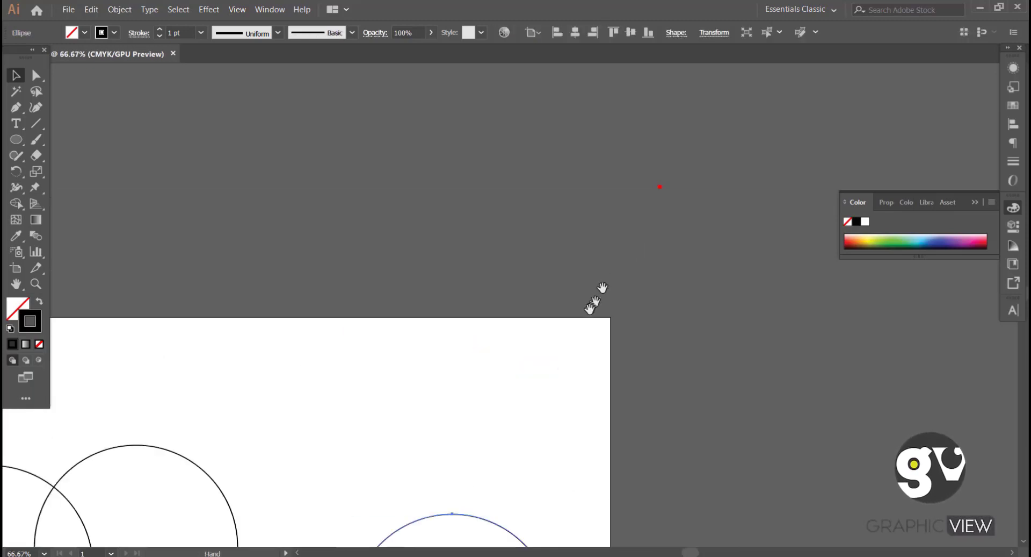
{"action": "left_click_drag", "start_coordinate": [550, 493], "coordinate": [527, 182]}
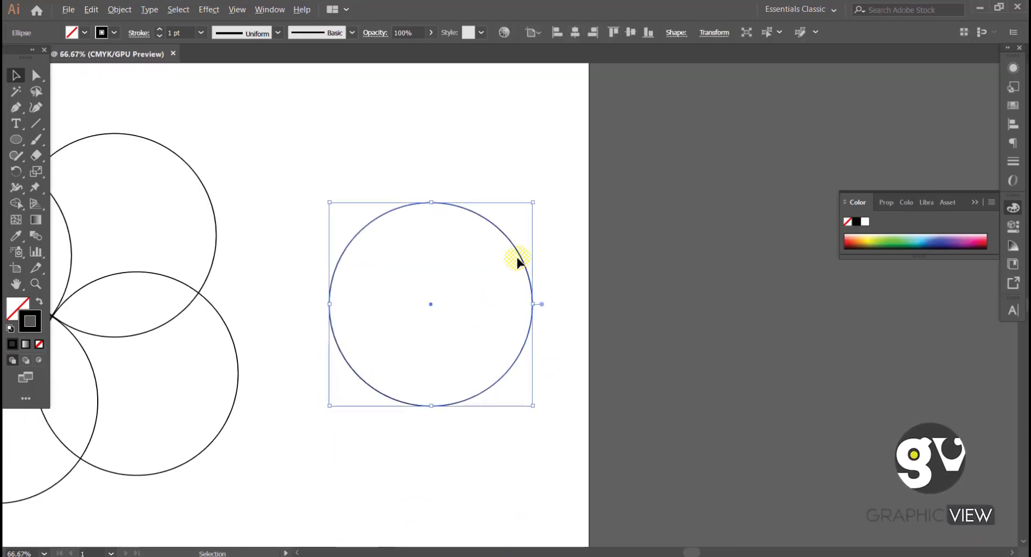
{"action": "left_click_drag", "start_coordinate": [517, 262], "coordinate": [505, 105]}
{"action": "scroll", "coordinate": [569, 263], "scroll_direction": "up", "scroll_amount": 1}
{"action": "left_click", "coordinate": [569, 253]}
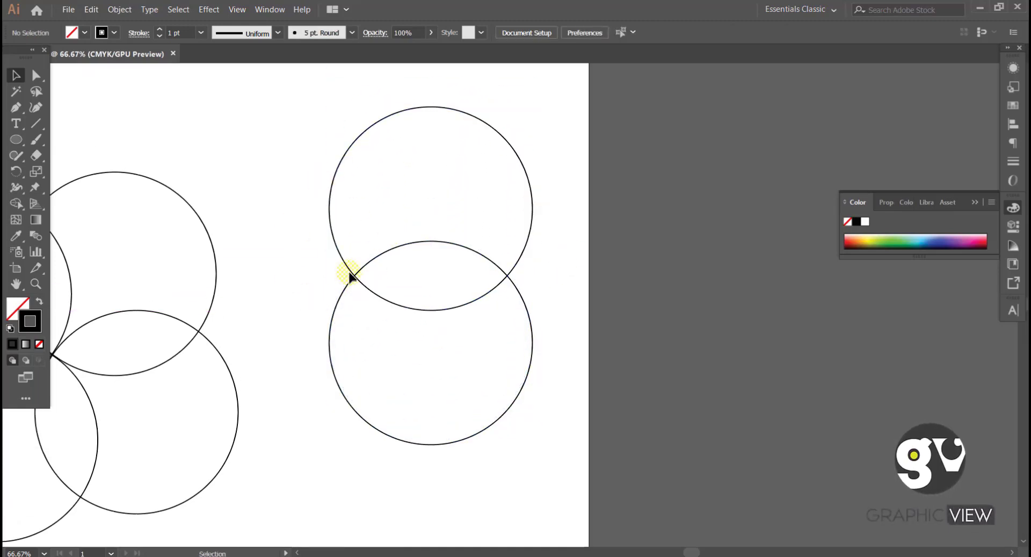
{"action": "left_click_drag", "start_coordinate": [324, 122], "coordinate": [537, 488]}
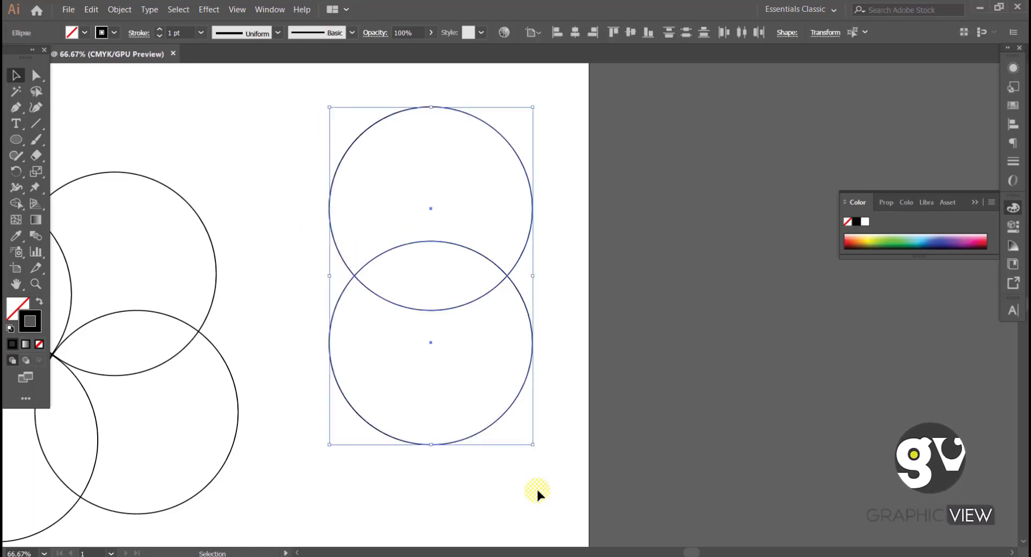
{"action": "left_click", "coordinate": [555, 134]}
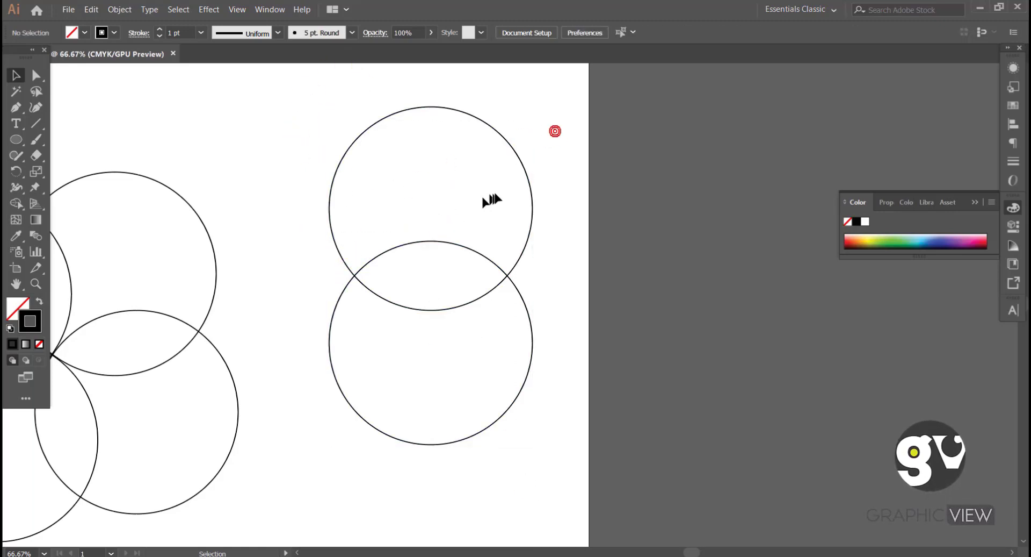
{"action": "left_click", "coordinate": [519, 160]}
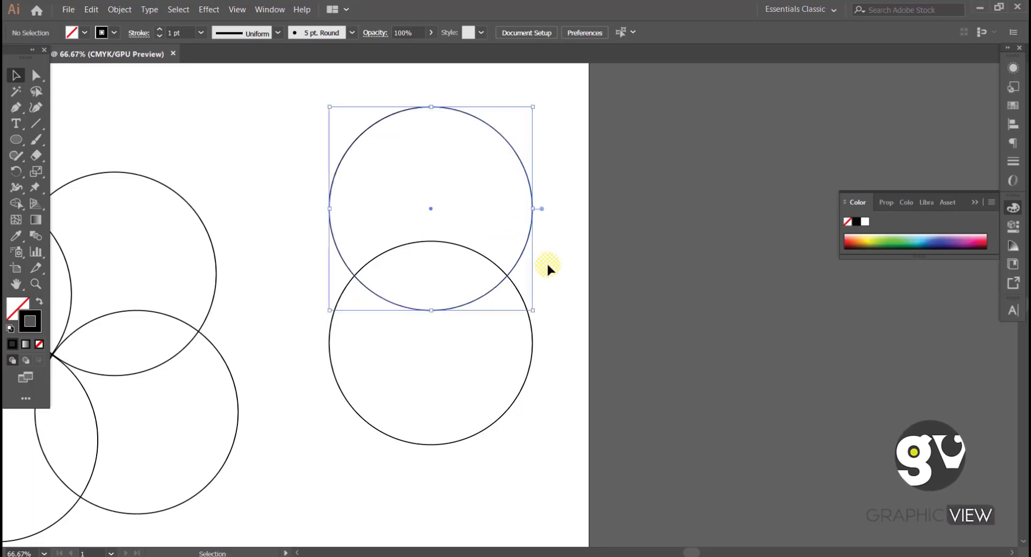
{"action": "left_click", "coordinate": [518, 341]}
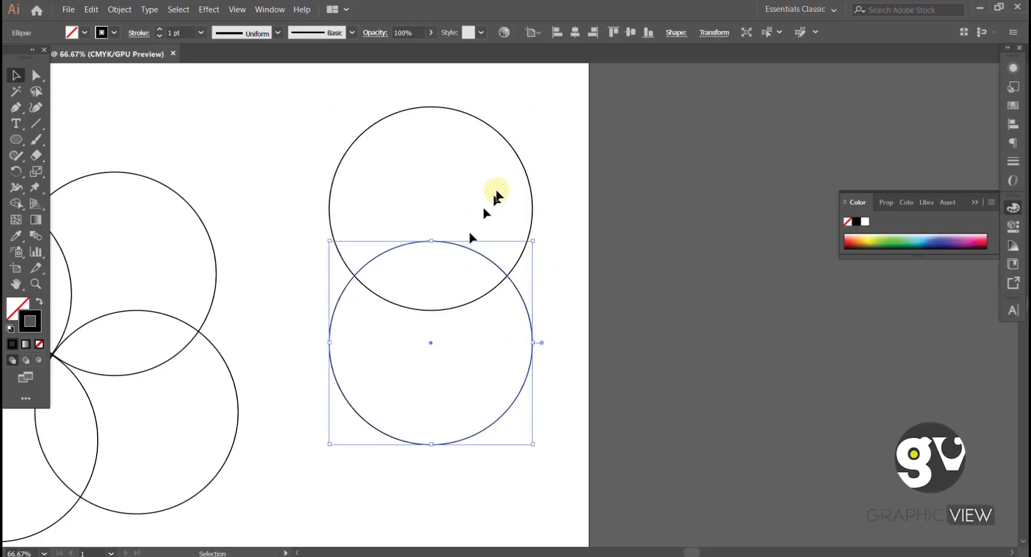
{"action": "left_click", "coordinate": [537, 148]}
Merge the two vertically overlapping circles into one shape with the Shape Builder tool and undo the merge.
{"action": "left_click_drag", "start_coordinate": [534, 103], "coordinate": [410, 433]}
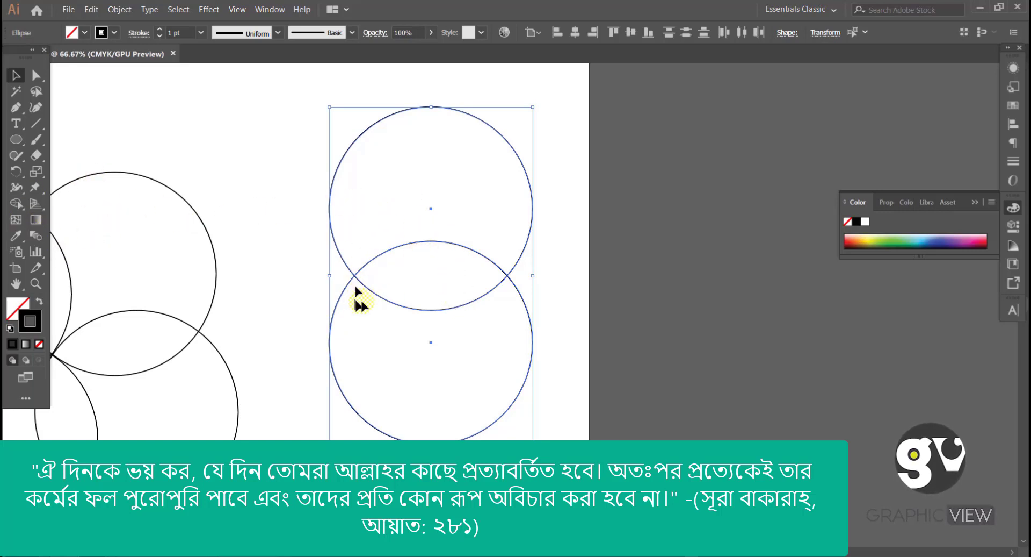
{"action": "left_click", "coordinate": [18, 204]}
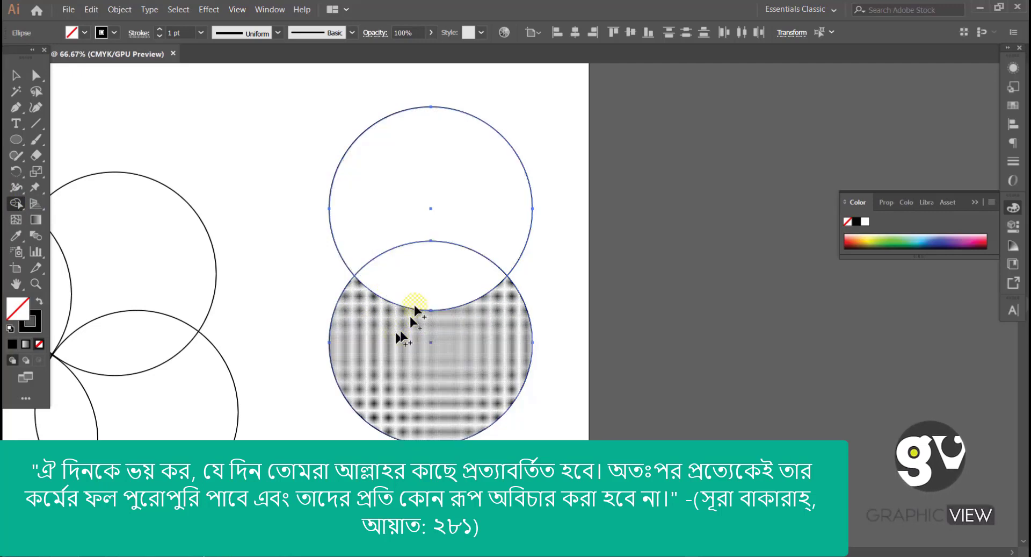
{"action": "left_click_drag", "start_coordinate": [437, 216], "coordinate": [432, 338]}
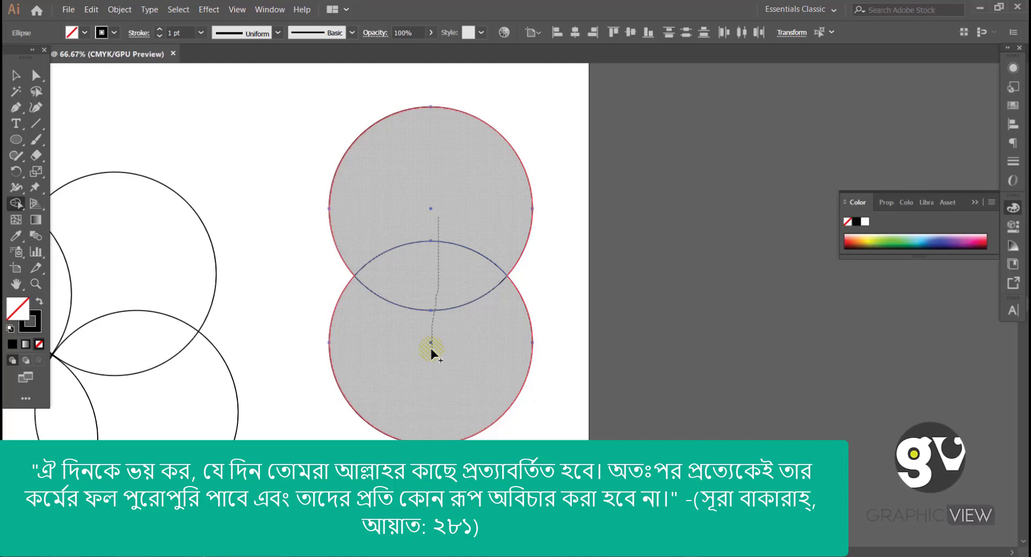
{"action": "left_click_drag", "start_coordinate": [430, 346], "coordinate": [430, 346]}
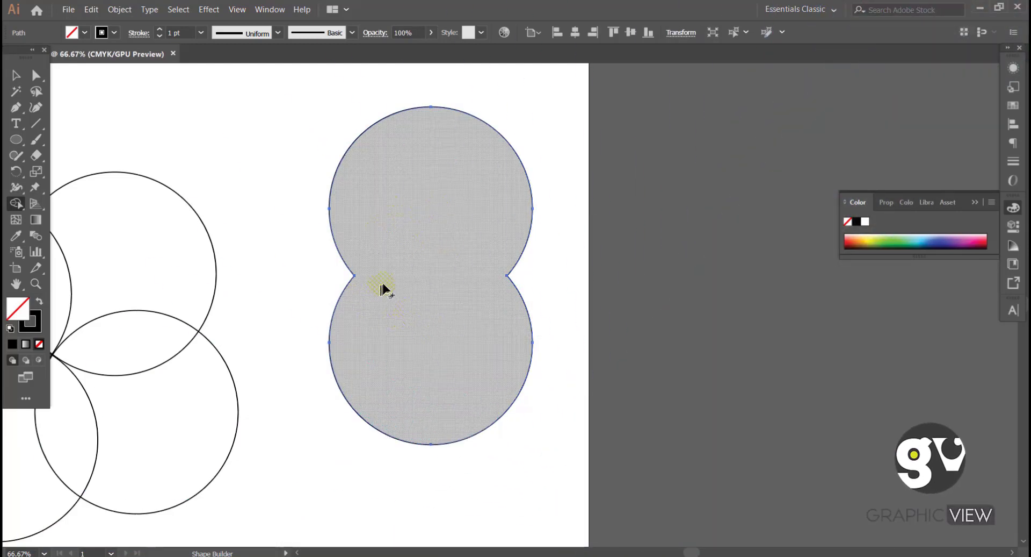
{"action": "key", "text": "ctrl+z"}
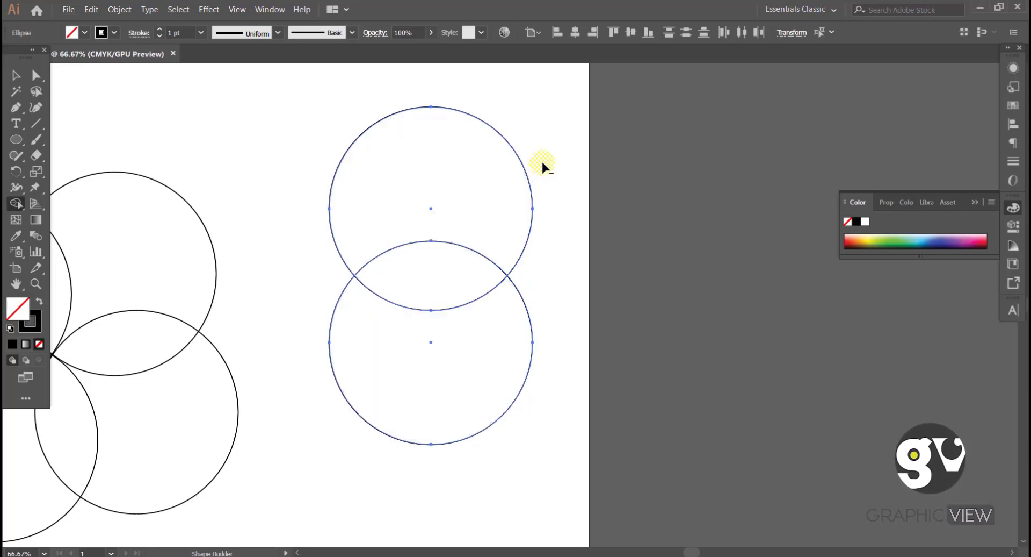
Remove the outer areas of both stacked circles with the Shape Builder tool, keeping only the lens-shaped overlap.
{"action": "left_click", "coordinate": [503, 172], "text": "alt"}
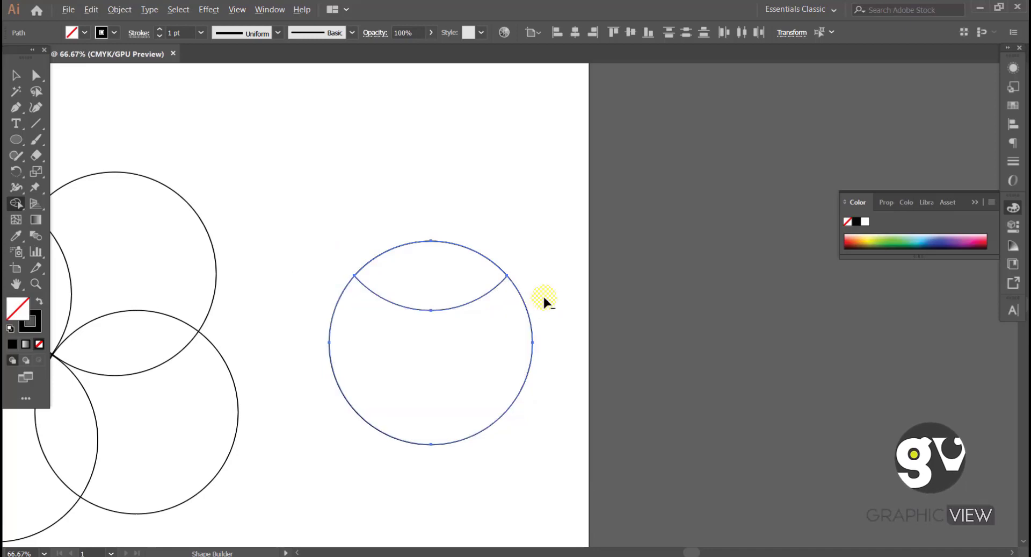
{"action": "left_click", "coordinate": [529, 358], "text": "alt"}
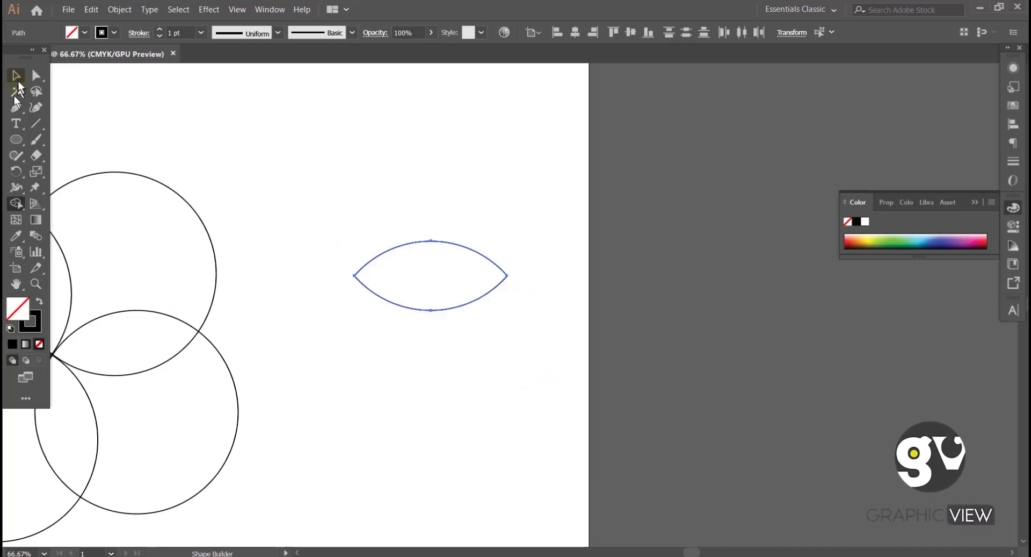
{"action": "left_click", "coordinate": [16, 75]}
{"action": "left_click", "coordinate": [346, 168]}
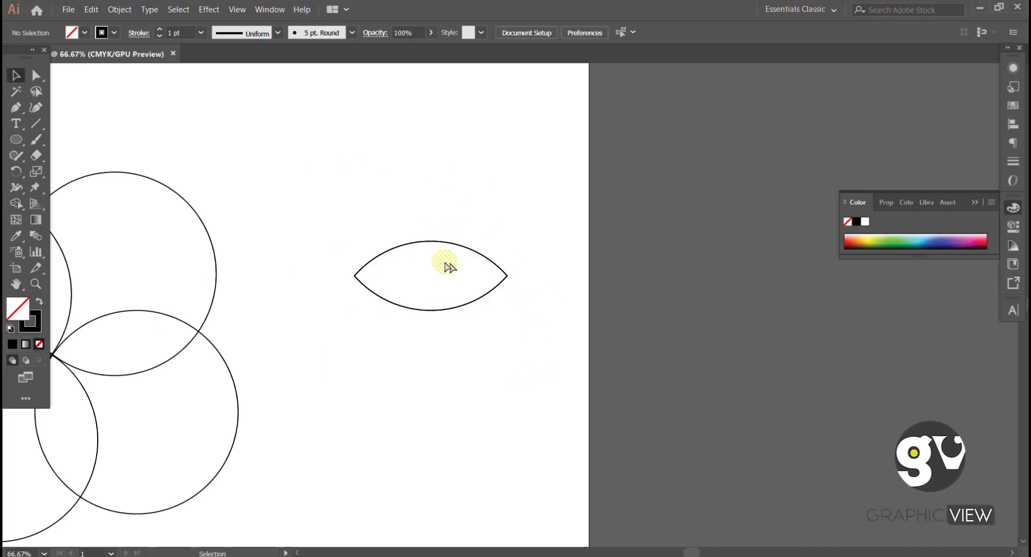
Delete the lens shape beside the four-circle arrangement.
{"action": "left_click", "coordinate": [431, 256], "text": "ctrl+alt"}
{"action": "left_click_drag", "start_coordinate": [432, 290], "coordinate": [553, 231]}
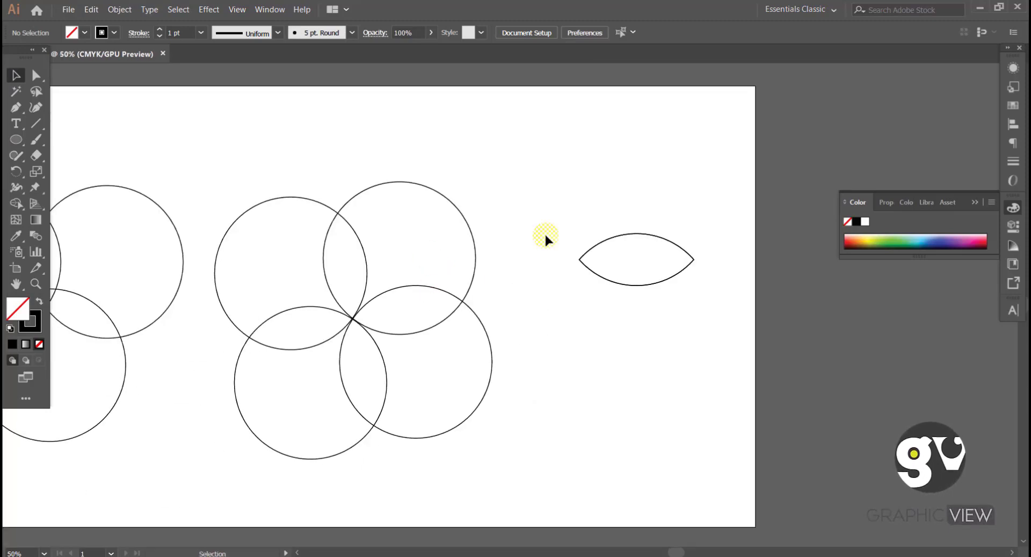
{"action": "left_click", "coordinate": [555, 255], "text": "ctrl+alt"}
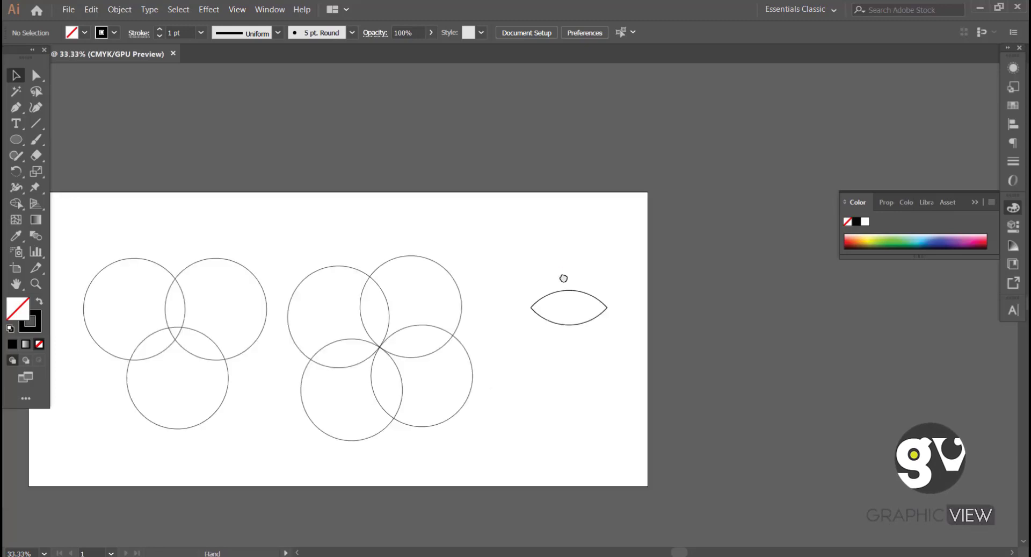
{"action": "left_click_drag", "start_coordinate": [564, 278], "coordinate": [584, 248]}
{"action": "left_click", "coordinate": [536, 250], "text": "ctrl"}
{"action": "left_click", "coordinate": [537, 251], "text": "ctrl"}
{"action": "left_click_drag", "start_coordinate": [523, 272], "coordinate": [668, 161]}
{"action": "left_click_drag", "start_coordinate": [672, 202], "coordinate": [762, 325]}
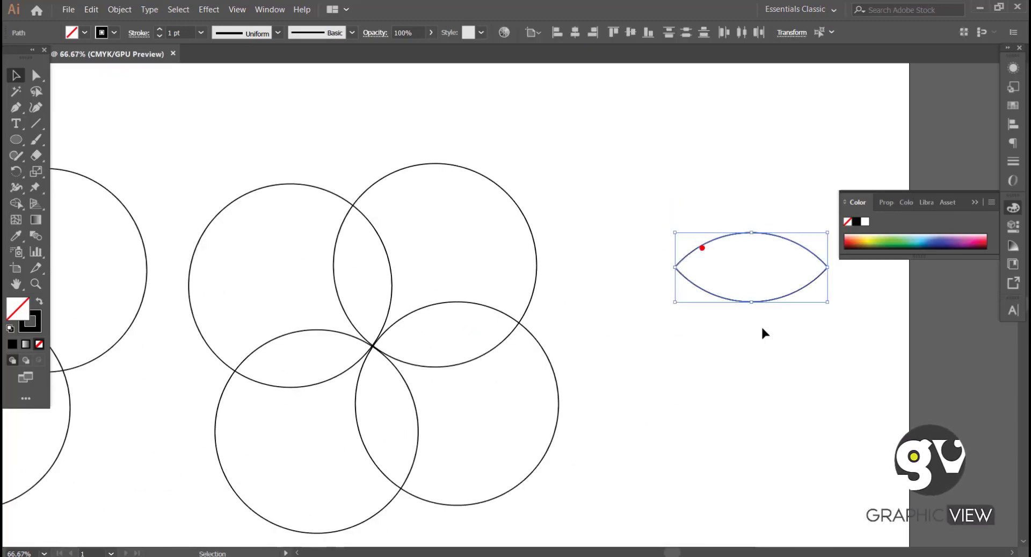
{"action": "key", "text": "Delete"}
Remove the outer areas of the four overlapping circles with the Shape Builder tool, keeping only the four petal-shaped overlaps.
{"action": "left_click", "coordinate": [616, 344], "text": "ctrl"}
{"action": "left_click_drag", "start_coordinate": [617, 338], "coordinate": [879, 387]}
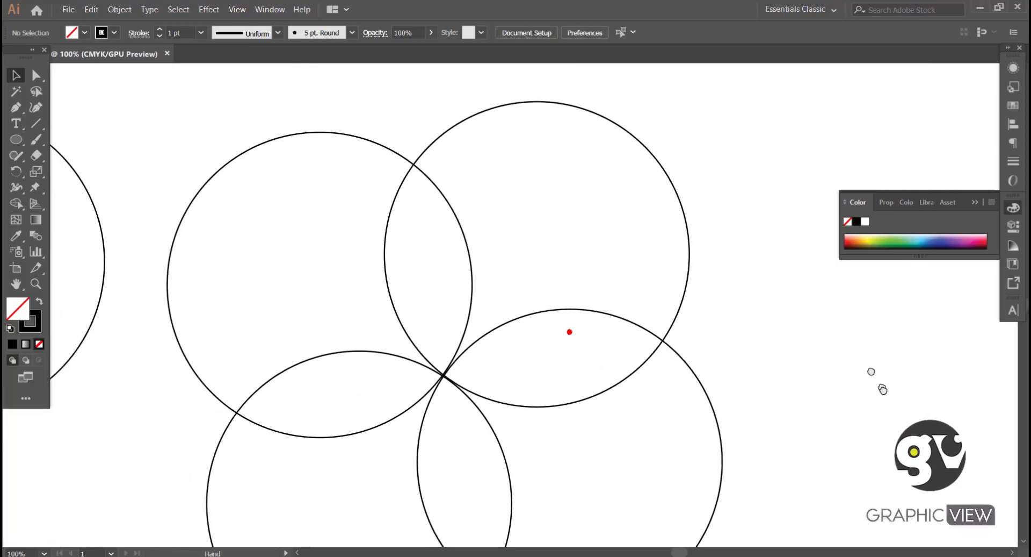
{"action": "left_click", "coordinate": [736, 329], "text": "ctrl+alt"}
{"action": "left_click_drag", "start_coordinate": [573, 182], "coordinate": [357, 352]}
{"action": "left_click", "coordinate": [16, 203]}
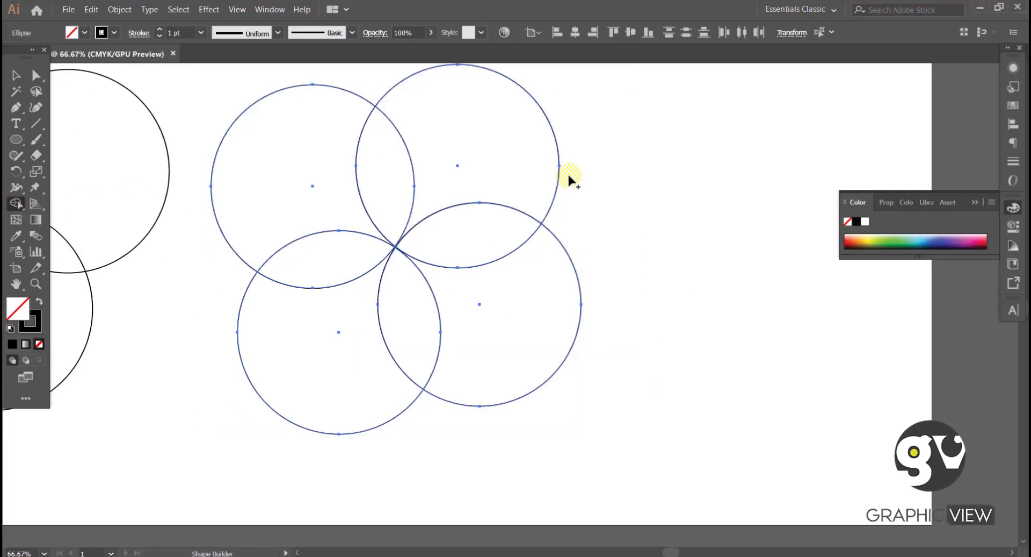
{"action": "left_click_drag", "start_coordinate": [574, 160], "coordinate": [552, 169]}
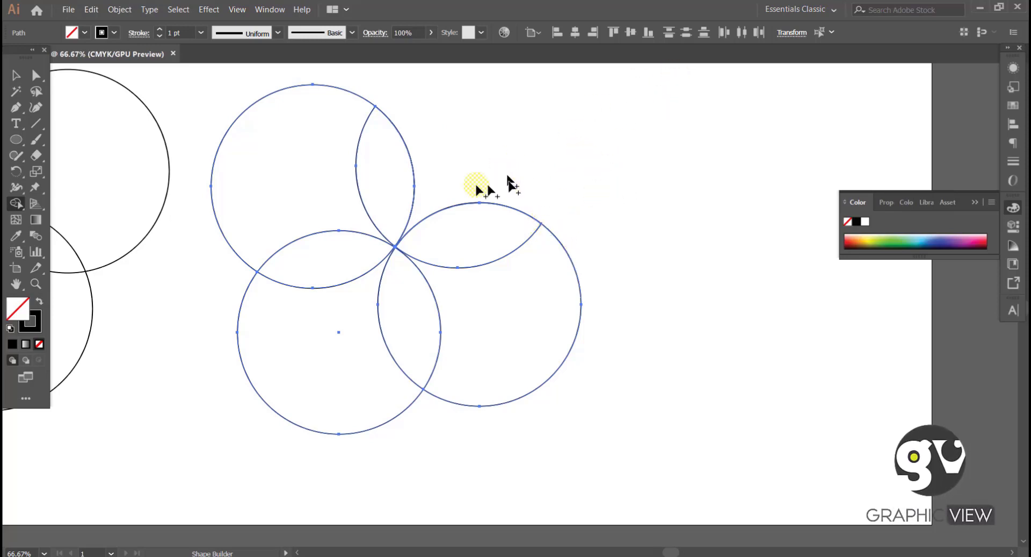
{"action": "left_click_drag", "start_coordinate": [593, 251], "coordinate": [565, 290]}
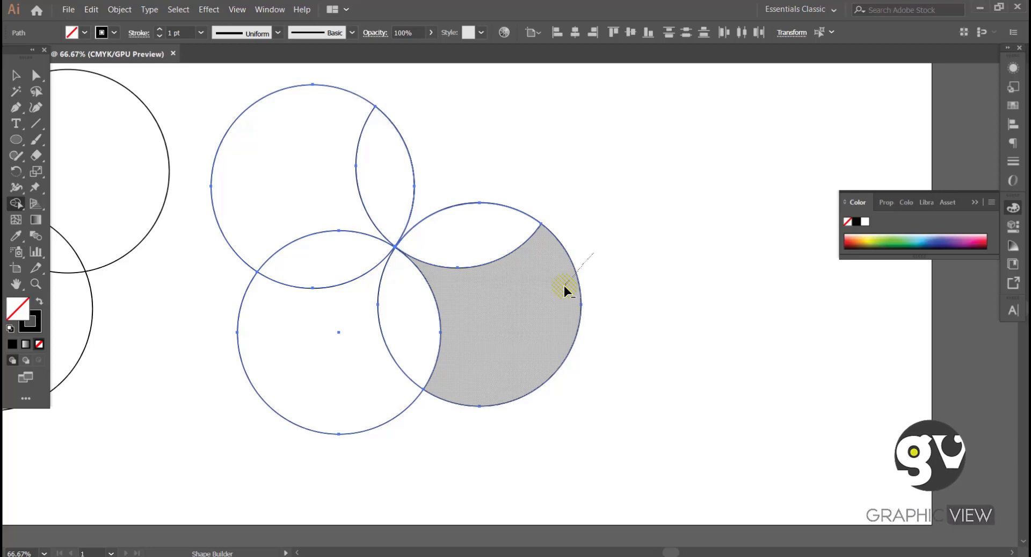
{"action": "left_click_drag", "start_coordinate": [565, 290], "coordinate": [565, 291]}
{"action": "left_click", "coordinate": [362, 396], "text": "alt"}
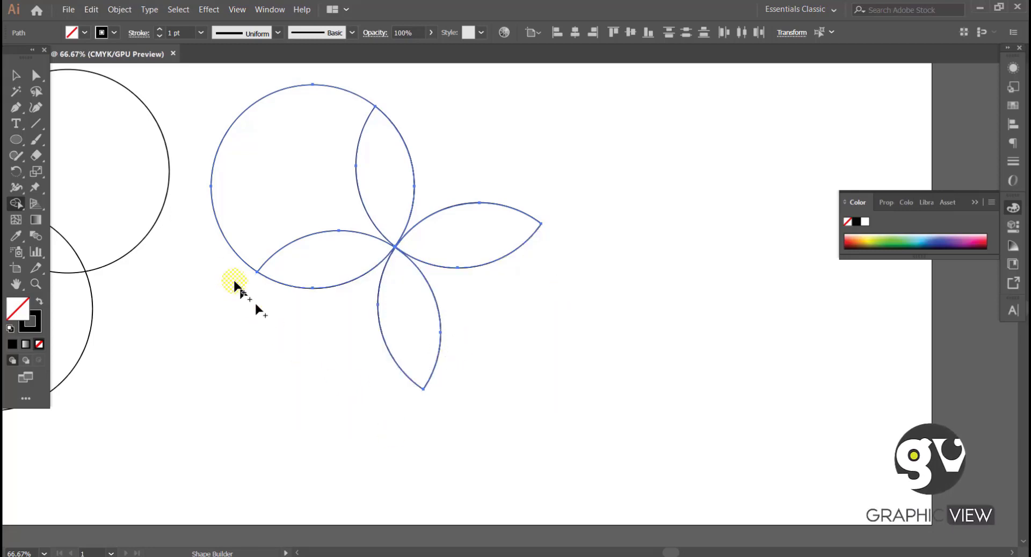
{"action": "left_click", "coordinate": [263, 202], "text": "alt"}
{"action": "left_click", "coordinate": [16, 75]}
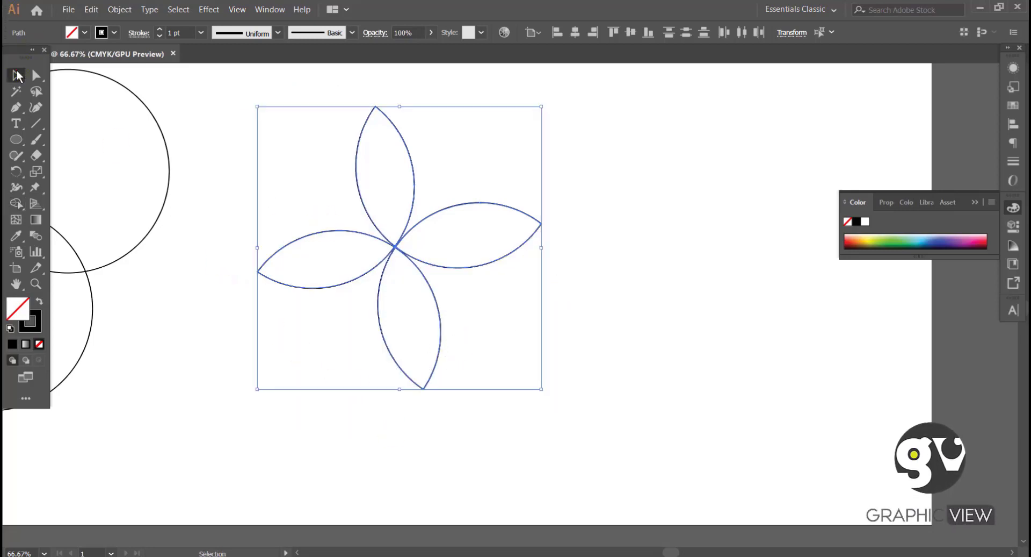
Remove the outer areas of the three overlapping circles with the Shape Builder tool, keeping only the three joined petals.
{"action": "left_click", "coordinate": [205, 113]}
{"action": "left_click", "coordinate": [324, 166], "text": "ctrl+alt"}
{"action": "left_click_drag", "start_coordinate": [346, 200], "coordinate": [364, 109]}
{"action": "left_click_drag", "start_coordinate": [435, 209], "coordinate": [484, 204]}
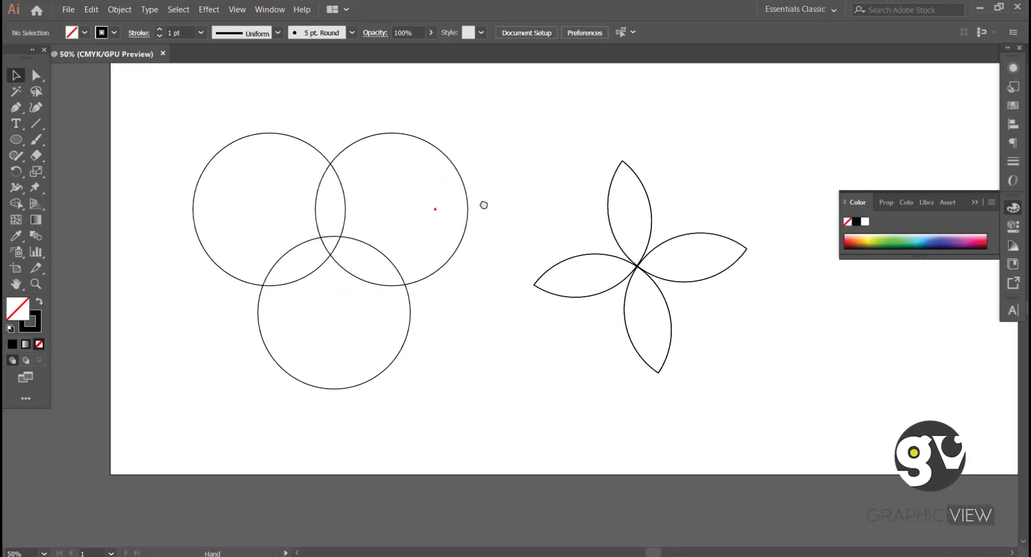
{"action": "left_click_drag", "start_coordinate": [487, 157], "coordinate": [242, 264]}
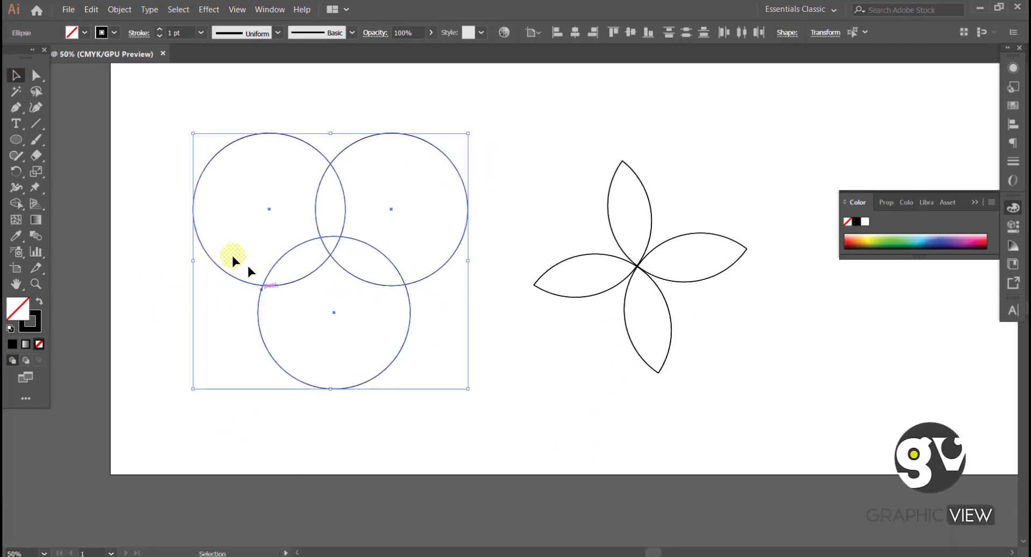
{"action": "left_click", "coordinate": [14, 209]}
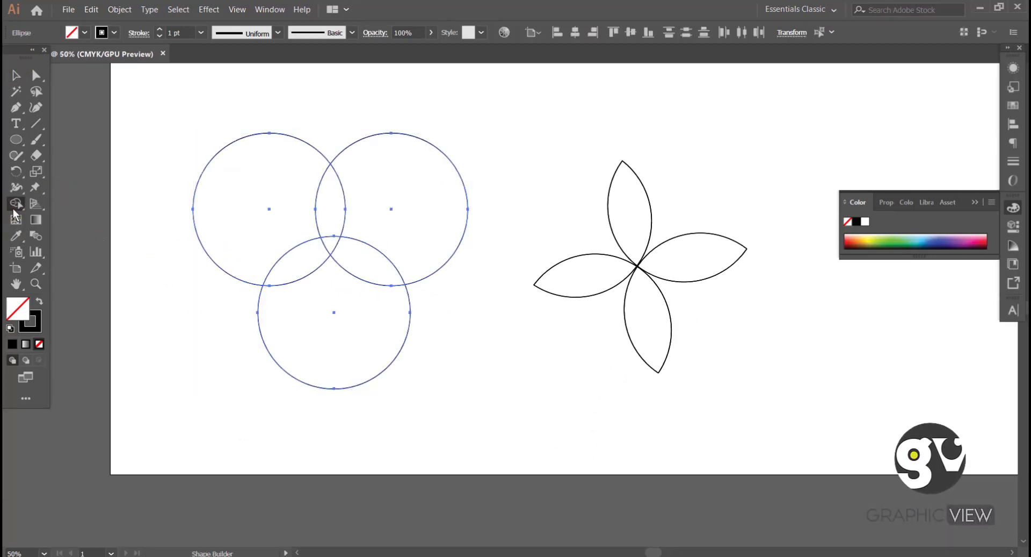
{"action": "left_click", "coordinate": [462, 157], "text": "alt"}
{"action": "left_click", "coordinate": [306, 129], "text": "alt"}
{"action": "left_click_drag", "start_coordinate": [207, 286], "coordinate": [350, 349], "text": "alt"}
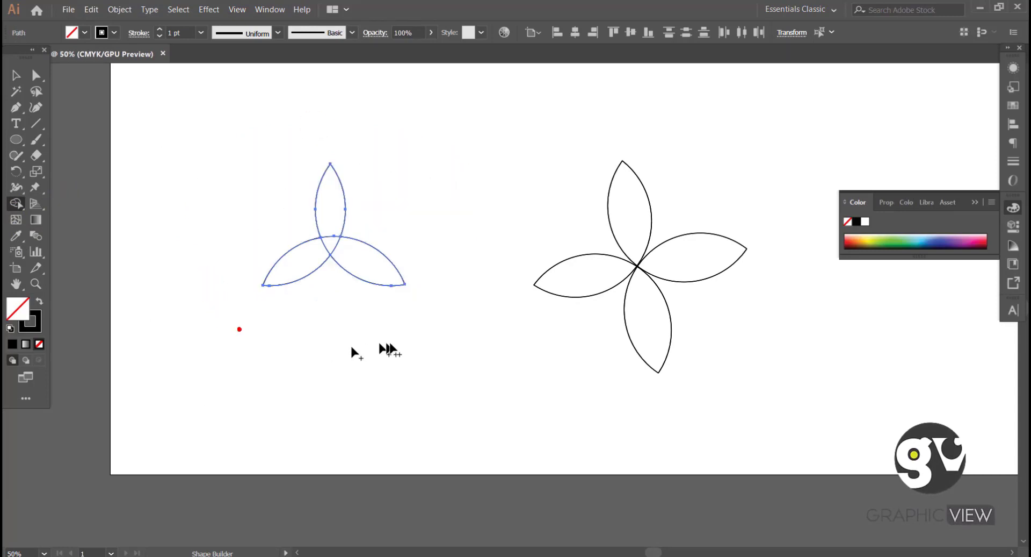
{"action": "left_click", "coordinate": [16, 79]}
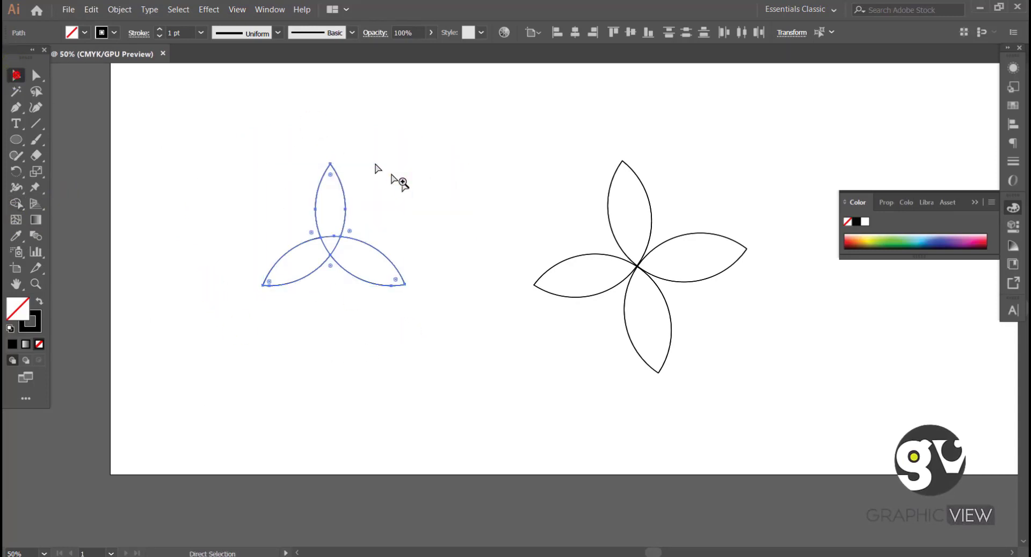
Rotate the three-petal shape upside down and move it to the artboard's upper-right corner.
{"action": "left_click", "coordinate": [403, 180], "text": "ctrl+alt"}
{"action": "left_click", "coordinate": [403, 180], "text": "ctrl+alt"}
{"action": "left_click_drag", "start_coordinate": [516, 325], "coordinate": [276, 53]}
{"action": "left_click_drag", "start_coordinate": [358, 136], "coordinate": [362, 198]}
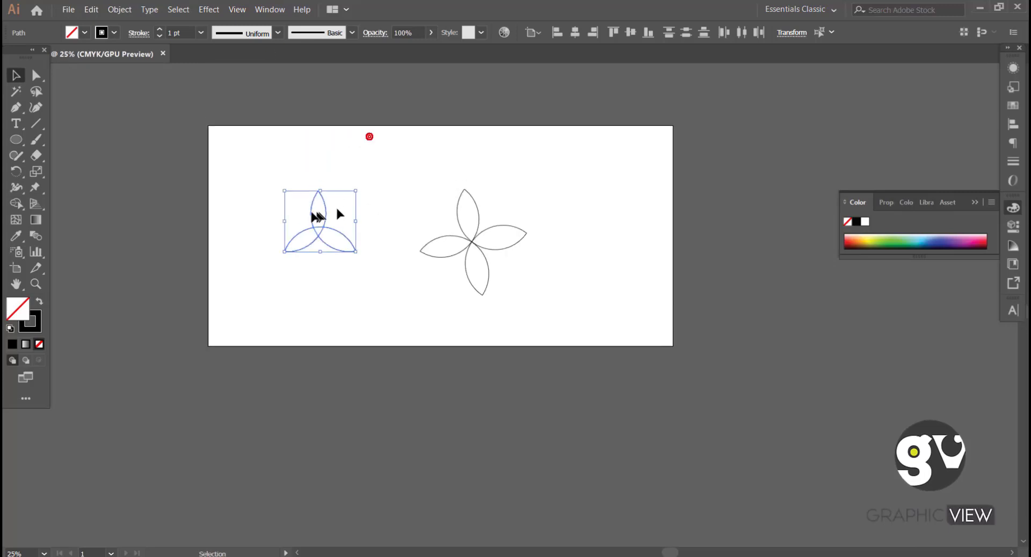
{"action": "left_click_drag", "start_coordinate": [280, 188], "coordinate": [365, 241]}
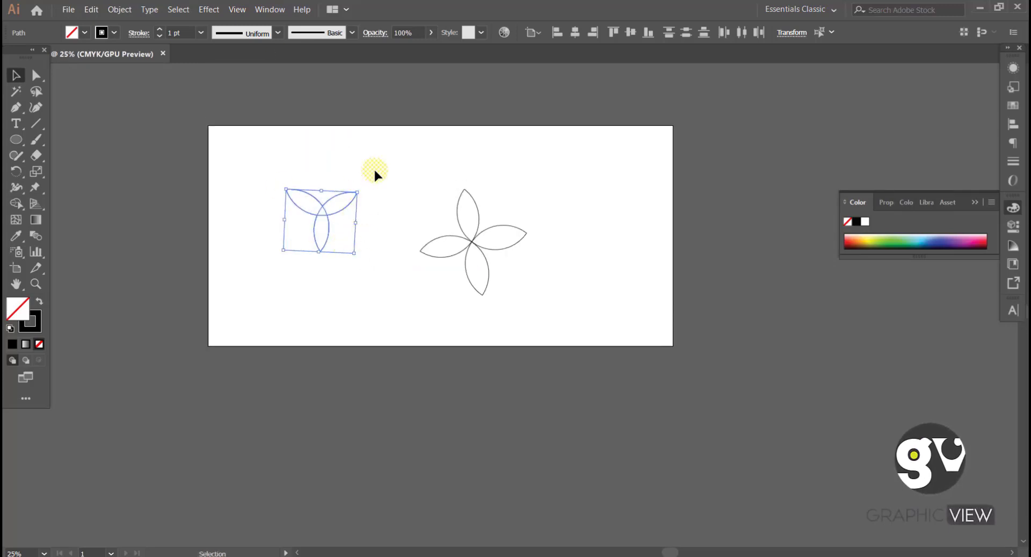
{"action": "left_click_drag", "start_coordinate": [322, 205], "coordinate": [623, 173]}
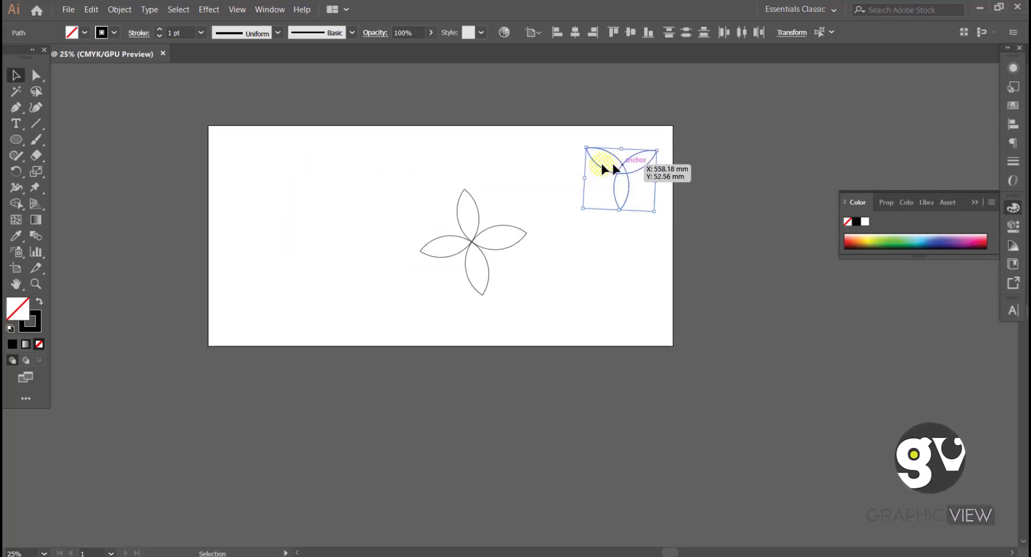
Move the four-petal flower up beside the three-petal shape and fill it with green 1bdd69.
{"action": "left_click_drag", "start_coordinate": [470, 242], "coordinate": [507, 184]}
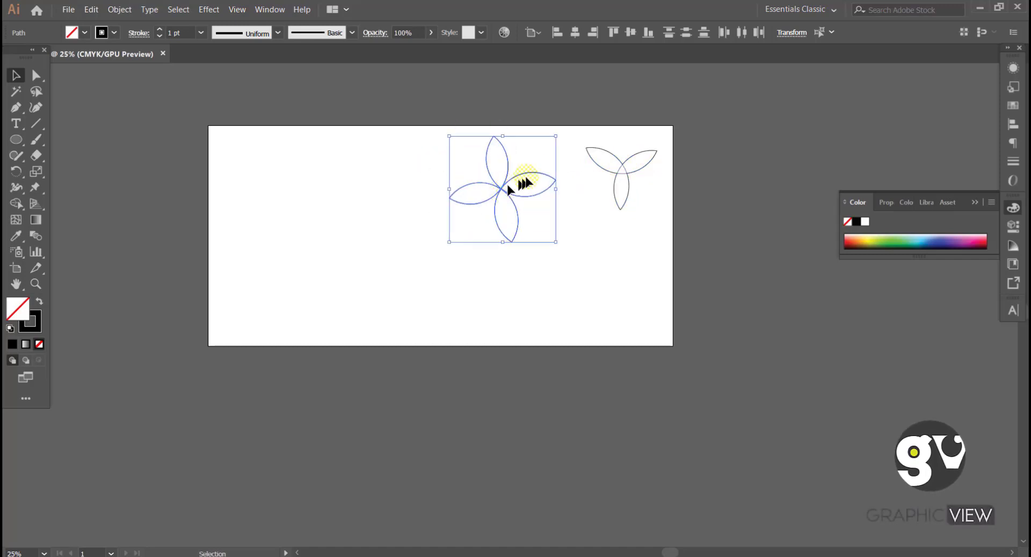
{"action": "double_click", "coordinate": [12, 307]}
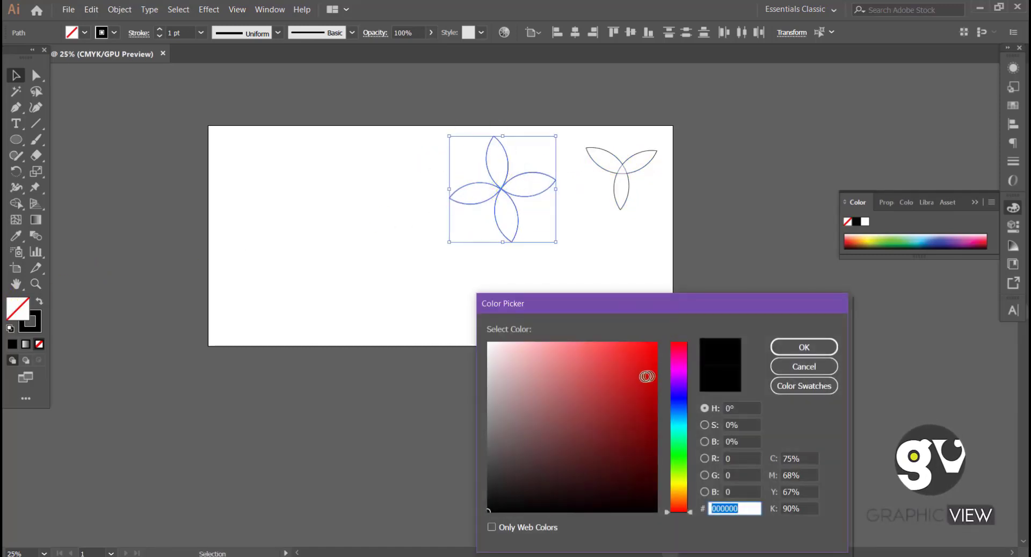
{"action": "left_click", "coordinate": [682, 446]}
{"action": "left_click", "coordinate": [638, 365]}
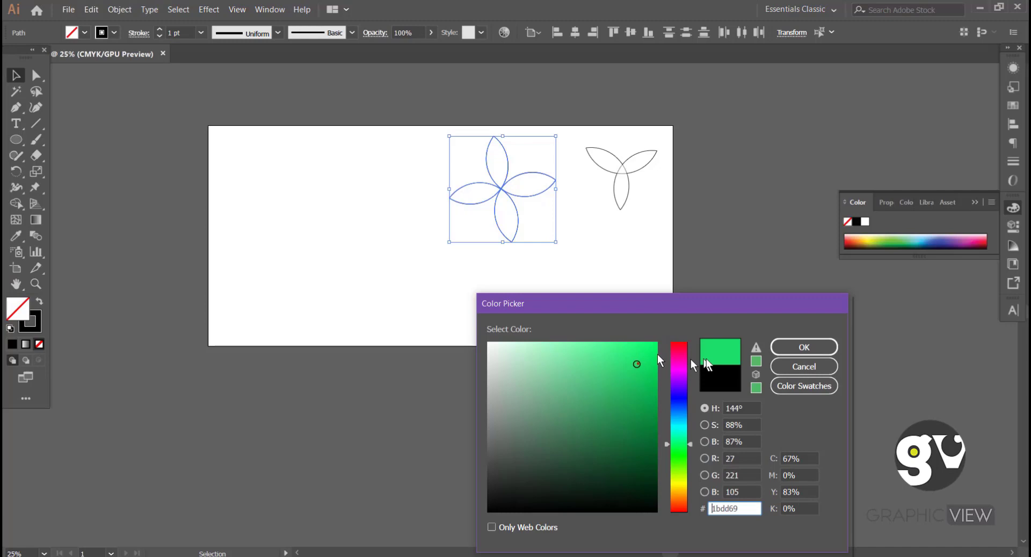
{"action": "left_click", "coordinate": [804, 347]}
{"action": "left_click", "coordinate": [609, 241]}
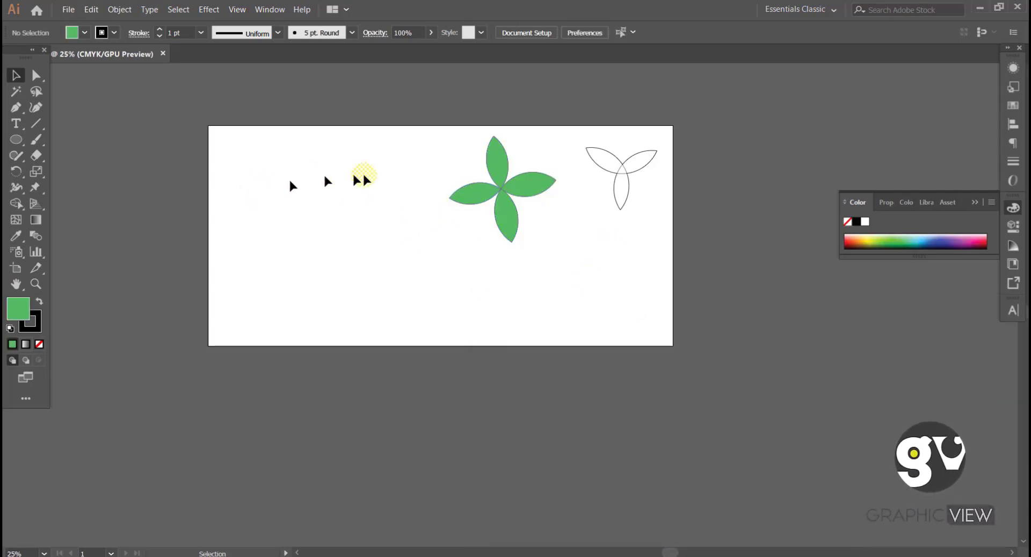
Enlarge the artboard by extending its lower edge, right edge and upper-left corner outward around the petal shapes.
{"action": "left_click_drag", "start_coordinate": [322, 203], "coordinate": [356, 219]}
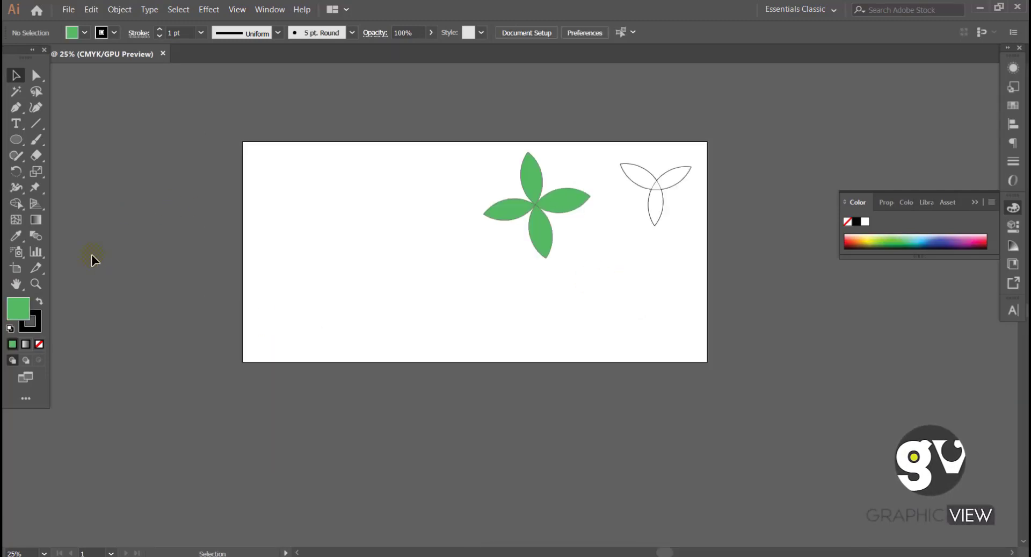
{"action": "left_click", "coordinate": [16, 268]}
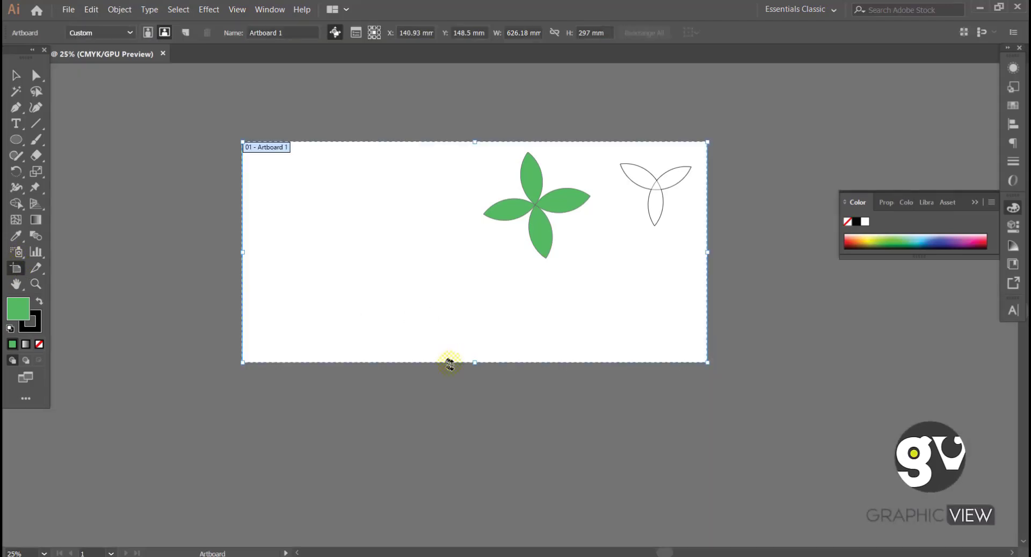
{"action": "left_click_drag", "start_coordinate": [475, 363], "coordinate": [475, 524]}
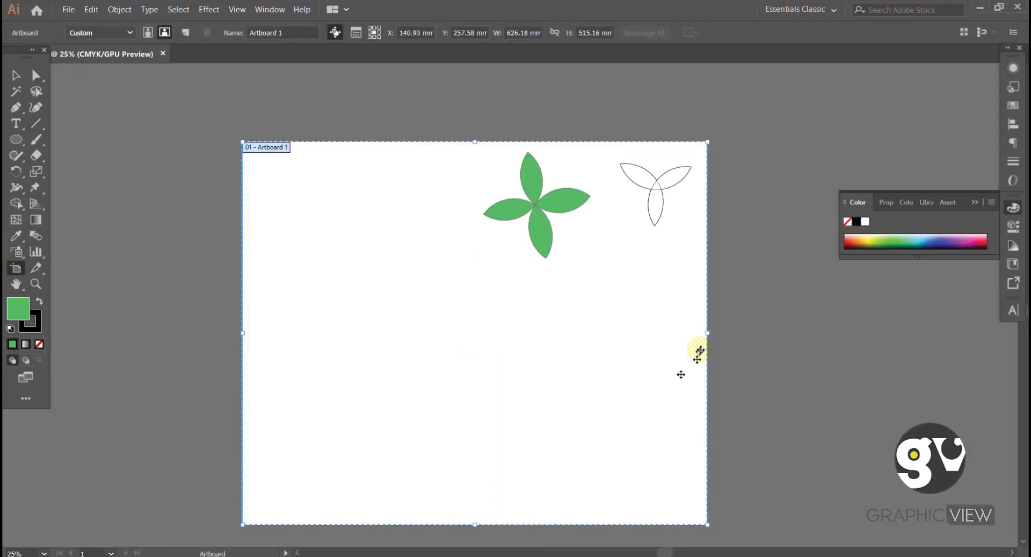
{"action": "left_click_drag", "start_coordinate": [708, 331], "coordinate": [982, 332]}
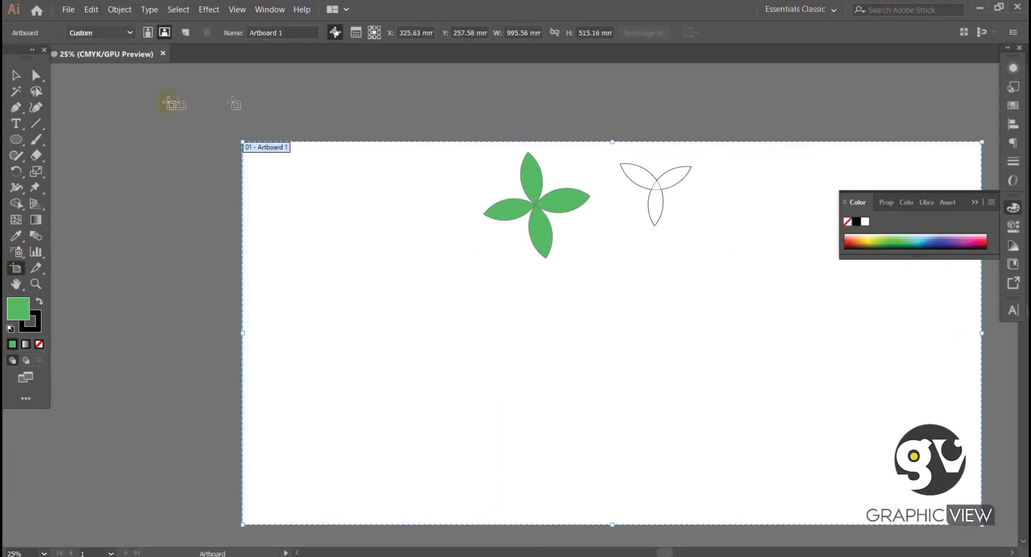
{"action": "left_click_drag", "start_coordinate": [243, 141], "coordinate": [78, 74]}
{"action": "left_click", "coordinate": [15, 77]}
Draw an unfilled circle with a black 1 pt stroke in the empty area left of the green flower.
{"action": "left_click", "coordinate": [328, 241], "text": "ctrl"}
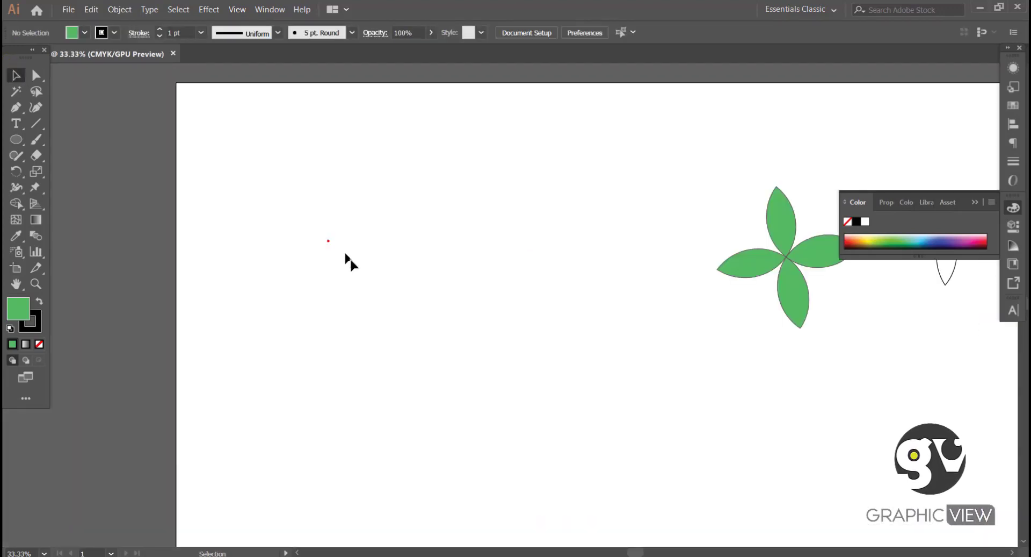
{"action": "left_click_drag", "start_coordinate": [348, 257], "coordinate": [229, 239]}
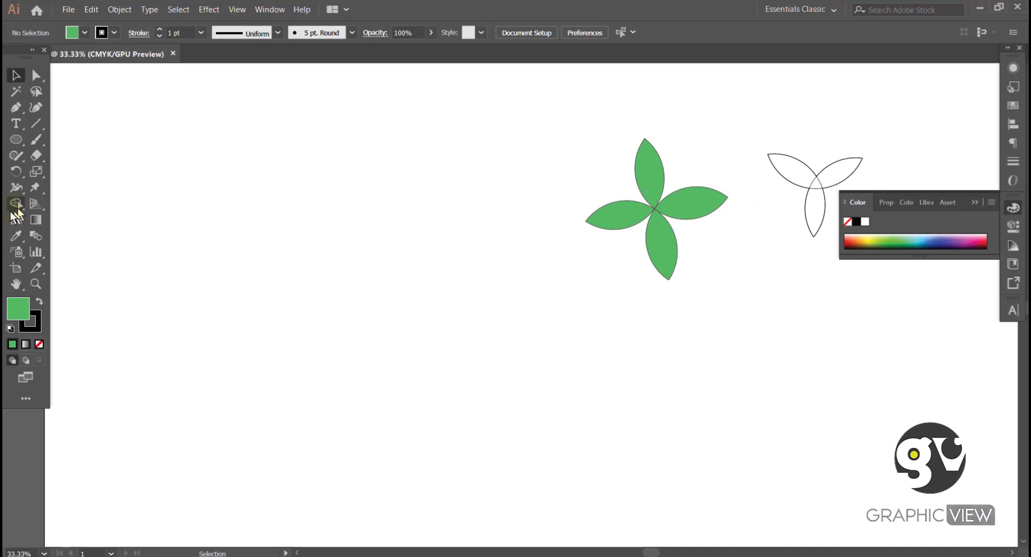
{"action": "left_click_drag", "start_coordinate": [16, 205], "coordinate": [42, 219]}
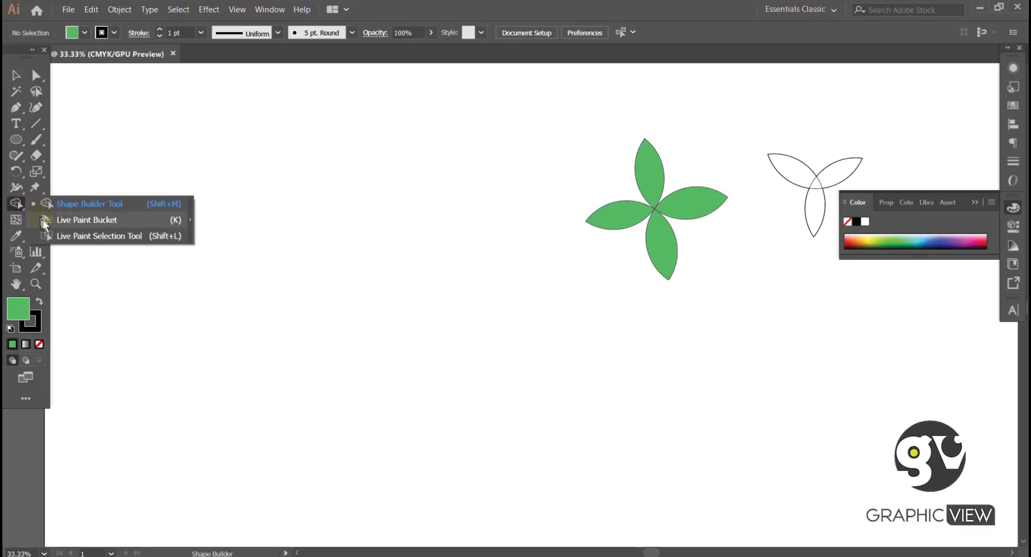
{"action": "left_click", "coordinate": [493, 213]}
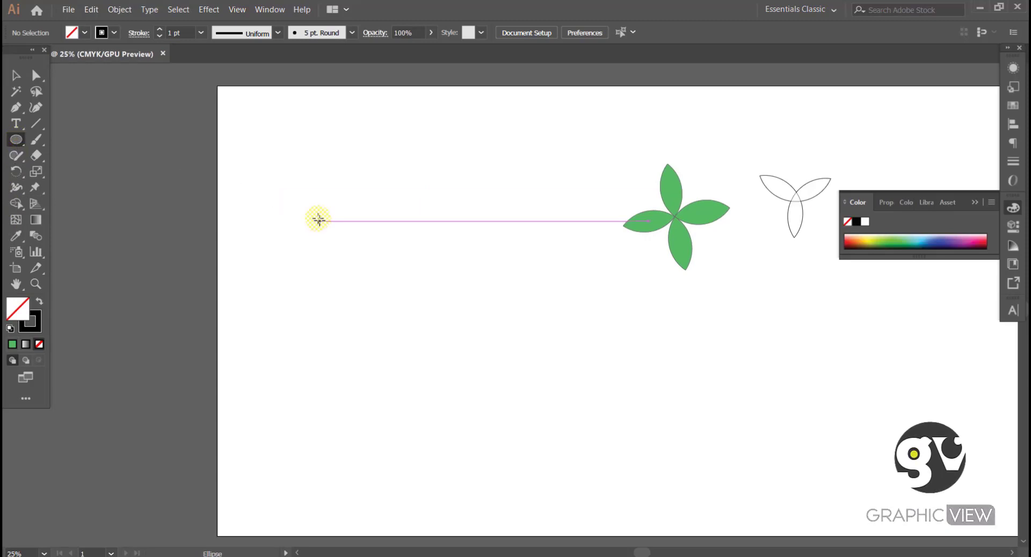
{"action": "left_click_drag", "start_coordinate": [313, 211], "coordinate": [412, 341]}
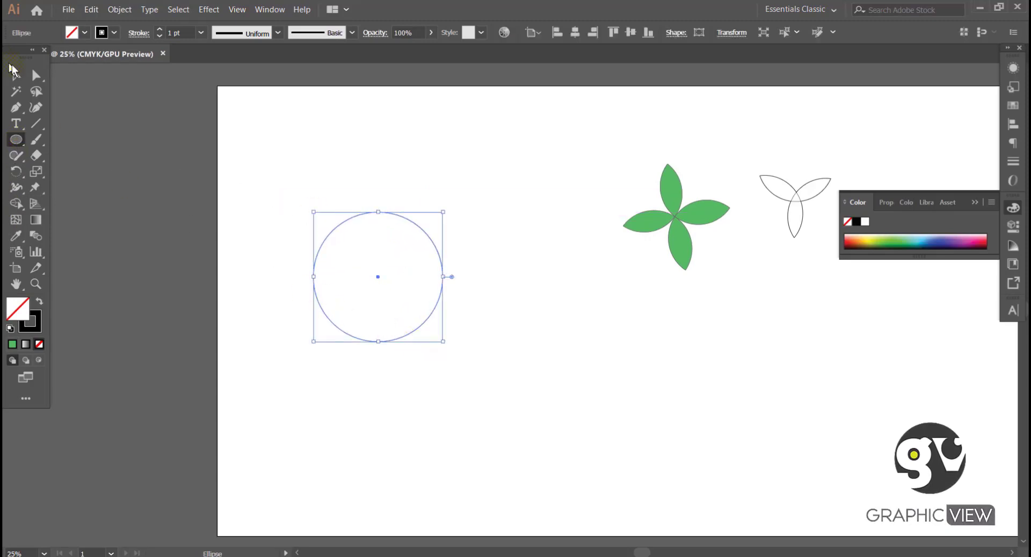
{"action": "left_click", "coordinate": [16, 76]}
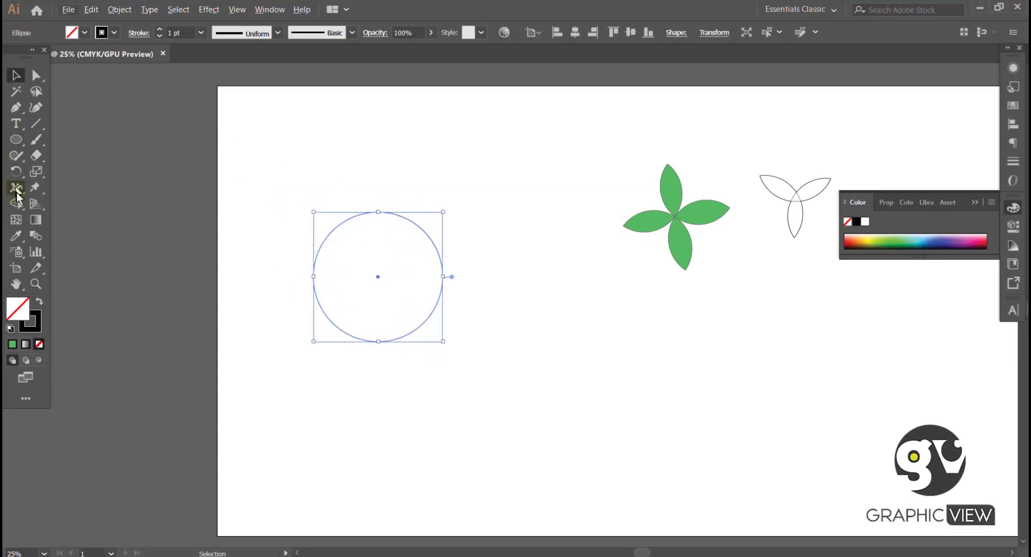
Rotate a copy of the circle slightly clockwise around a pivot point just below its lower edge.
{"action": "left_click", "coordinate": [16, 172]}
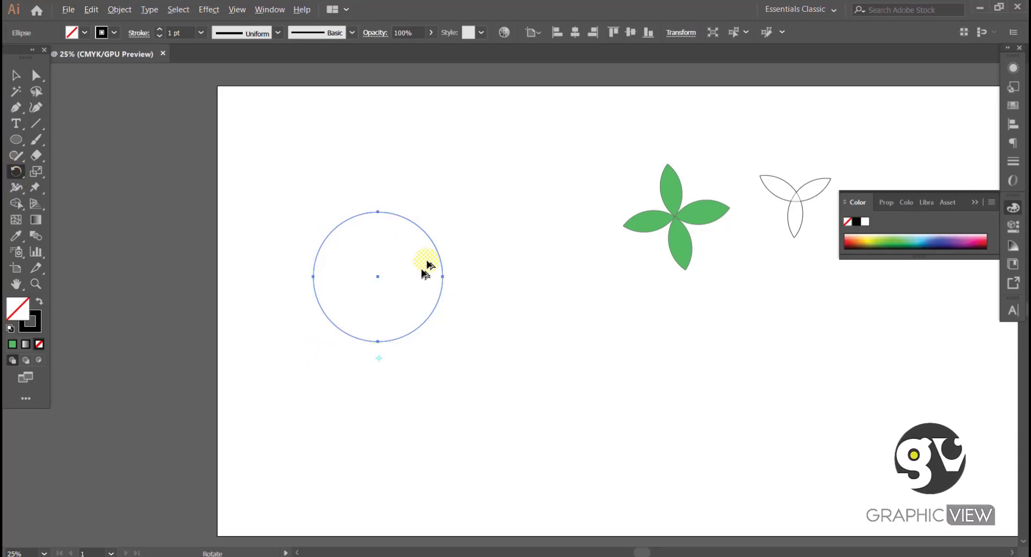
{"action": "left_click_drag", "start_coordinate": [427, 266], "coordinate": [451, 269]}
{"action": "key", "text": "ctrl"}
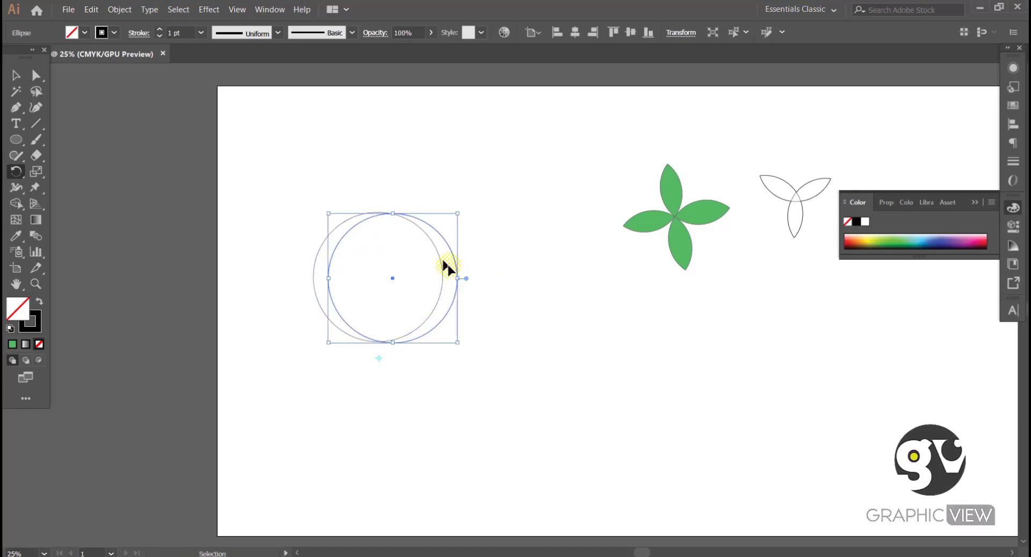
Repeat the rotated circle copy around the same pivot point until the overlapping circles form a complete ring.
{"action": "key", "text": "ctrl+d"}
{"action": "key", "text": "ctrl+d"}
{"action": "key", "text": "ctrl+d"}
{"action": "key", "text": "ctrl+d"}
{"action": "key", "text": "ctrl+d"}
{"action": "key", "text": "ctrl+d"}
{"action": "key", "text": "ctrl+d"}
{"action": "key", "text": "ctrl+d"}
{"action": "key", "text": "ctrl+d"}
{"action": "key", "text": "ctrl+d"}
{"action": "key", "text": "ctrl+d"}
{"action": "key", "text": "ctrl+d"}
{"action": "key", "text": "ctrl+d"}
{"action": "key", "text": "ctrl+d"}
{"action": "key", "text": "ctrl+d"}
{"action": "key", "text": "ctrl+d"}
{"action": "key", "text": "ctrl+d"}
{"action": "key", "text": "ctrl+d"}
{"action": "key", "text": "ctrl+d"}
{"action": "key", "text": "ctrl+d"}
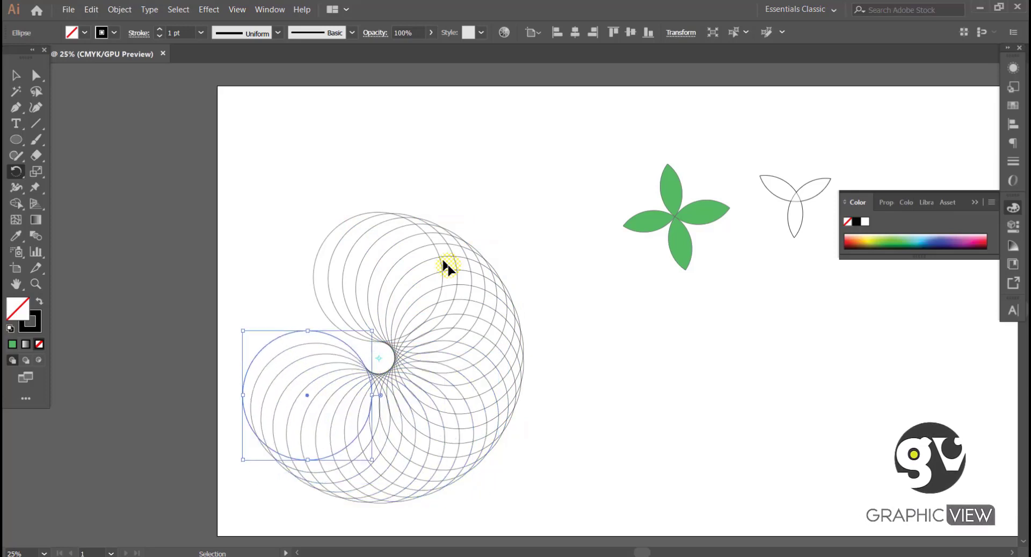
{"action": "key", "text": "ctrl+d"}
{"action": "key", "text": "ctrl+d"}
{"action": "key", "text": "ctrl+d"}
{"action": "key", "text": "ctrl+d"}
{"action": "key", "text": "ctrl+d"}
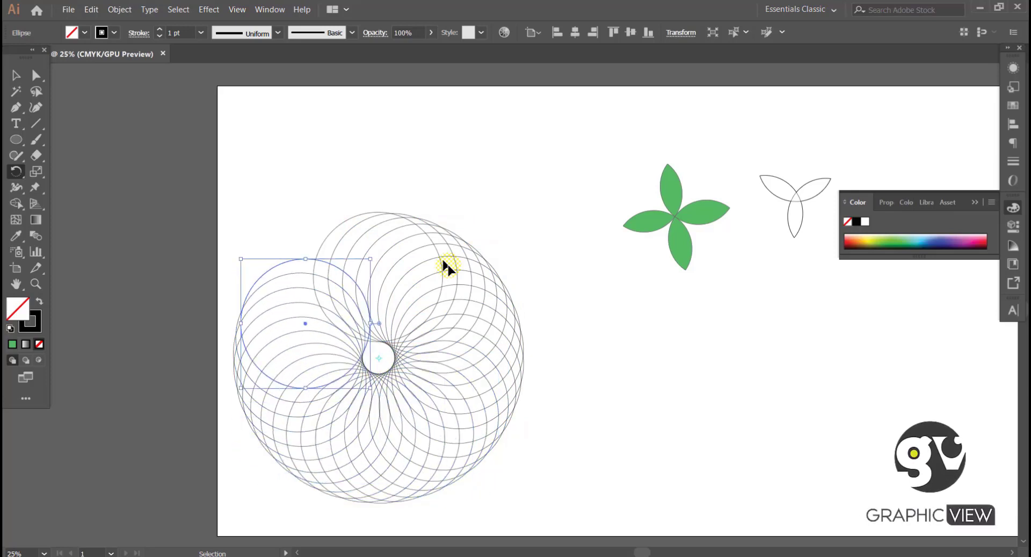
{"action": "key", "text": "ctrl+d"}
{"action": "key", "text": "ctrl+d"}
{"action": "key", "text": "ctrl+d"}
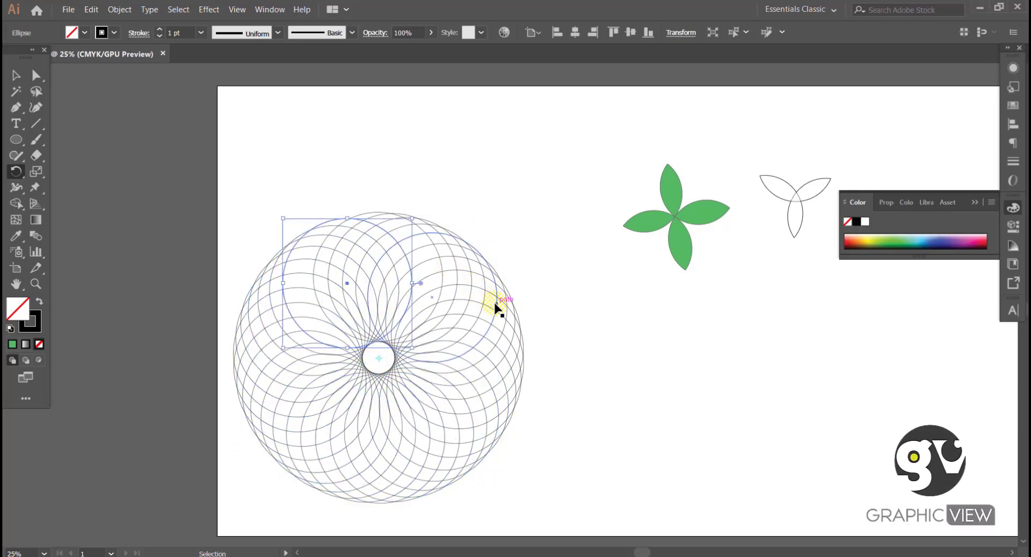
{"action": "key", "text": "ctrl+d"}
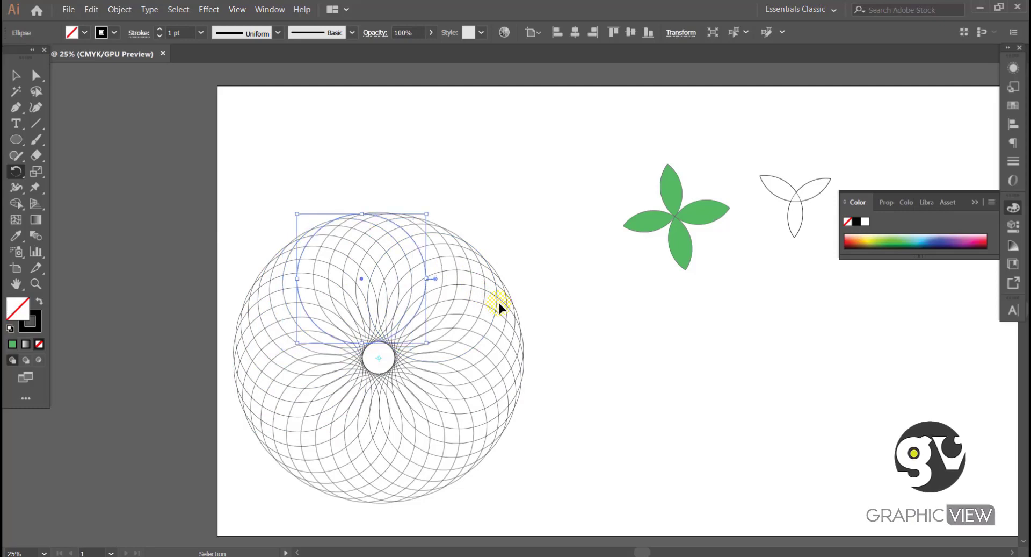
{"action": "key", "text": "r"}
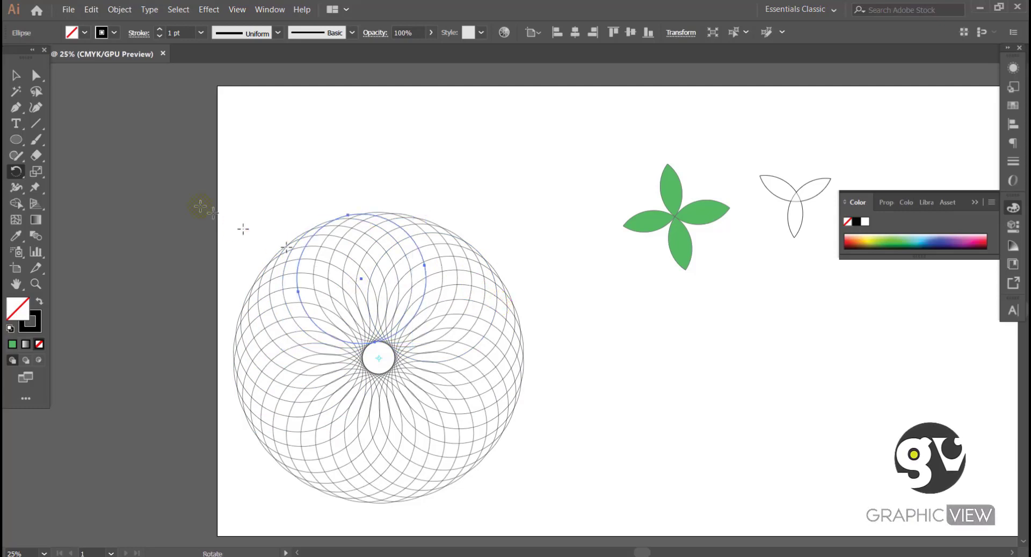
Select all the overlapping circles of the ring and shift the whole ring slightly to the right.
{"action": "left_click", "coordinate": [16, 77]}
{"action": "left_click_drag", "start_coordinate": [281, 147], "coordinate": [511, 486]}
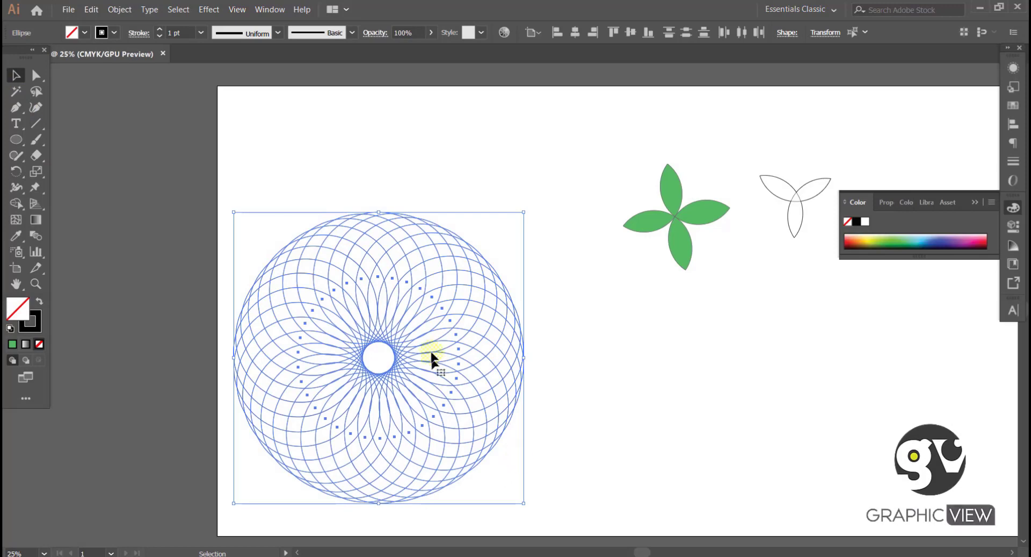
{"action": "left_click_drag", "start_coordinate": [423, 282], "coordinate": [478, 277]}
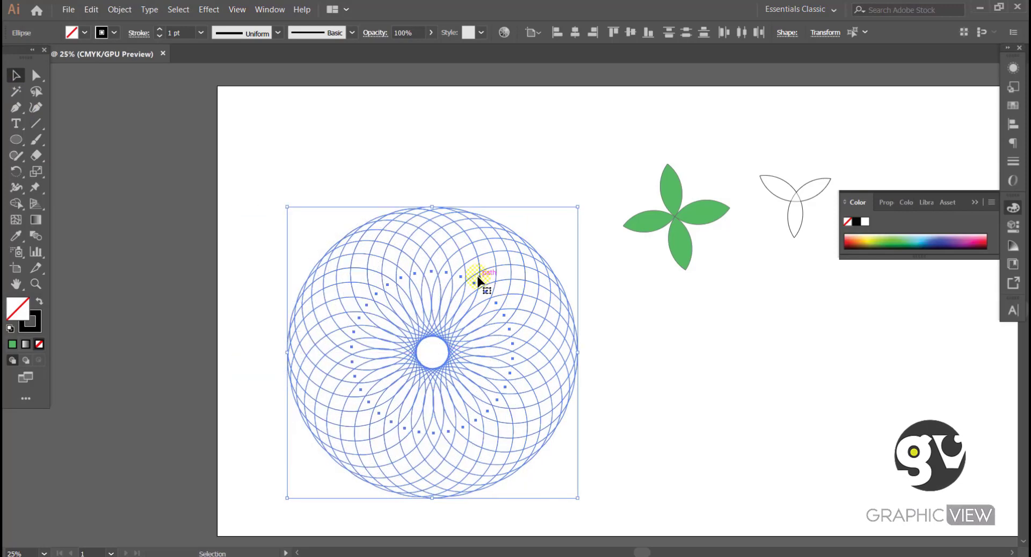
Try to clear the overlapping lines from the petal segments around the ring's centre with the Shape Builder tool.
{"action": "left_click", "coordinate": [24, 206]}
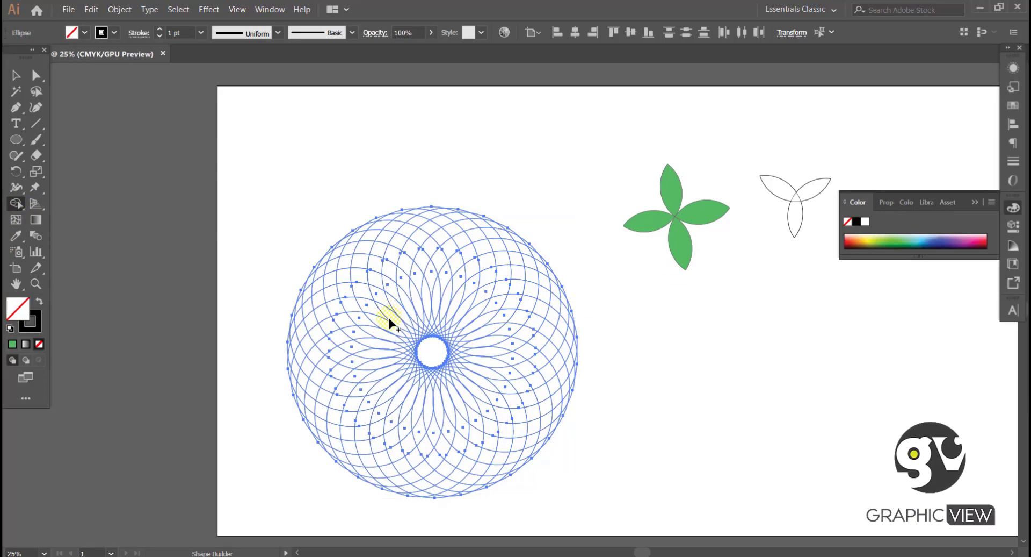
{"action": "mouse_move", "coordinate": [388, 315]}
{"action": "left_mouse_down"}
{"action": "mouse_move", "coordinate": [458, 304]}
{"action": "mouse_move", "coordinate": [498, 330]}
{"action": "mouse_move", "coordinate": [504, 373]}
{"action": "mouse_move", "coordinate": [485, 397]}
{"action": "mouse_move", "coordinate": [444, 416]}
{"action": "mouse_move", "coordinate": [387, 410]}
{"action": "mouse_move", "coordinate": [359, 364]}
{"action": "mouse_move", "coordinate": [388, 307]}
{"action": "left_mouse_up"}
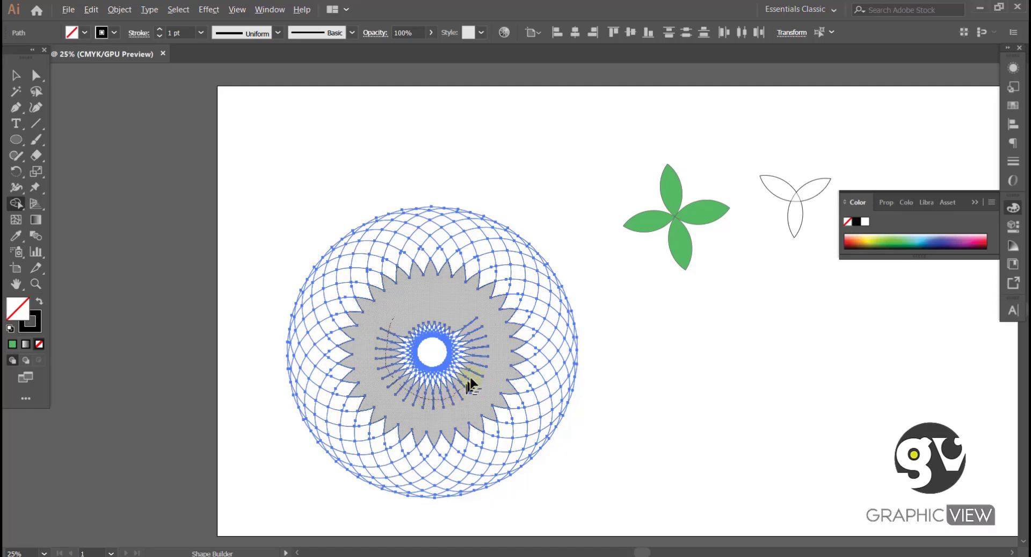
{"action": "mouse_move", "coordinate": [466, 308]}
{"action": "left_mouse_down"}
{"action": "mouse_move", "coordinate": [477, 357]}
{"action": "mouse_move", "coordinate": [465, 378]}
{"action": "left_mouse_up"}
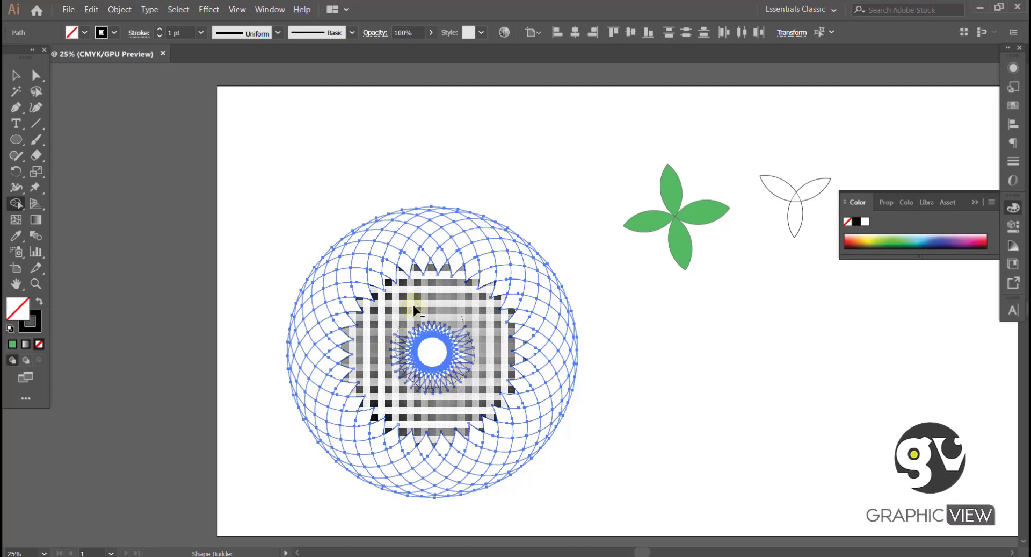
{"action": "left_click_drag", "start_coordinate": [414, 310], "coordinate": [414, 310]}
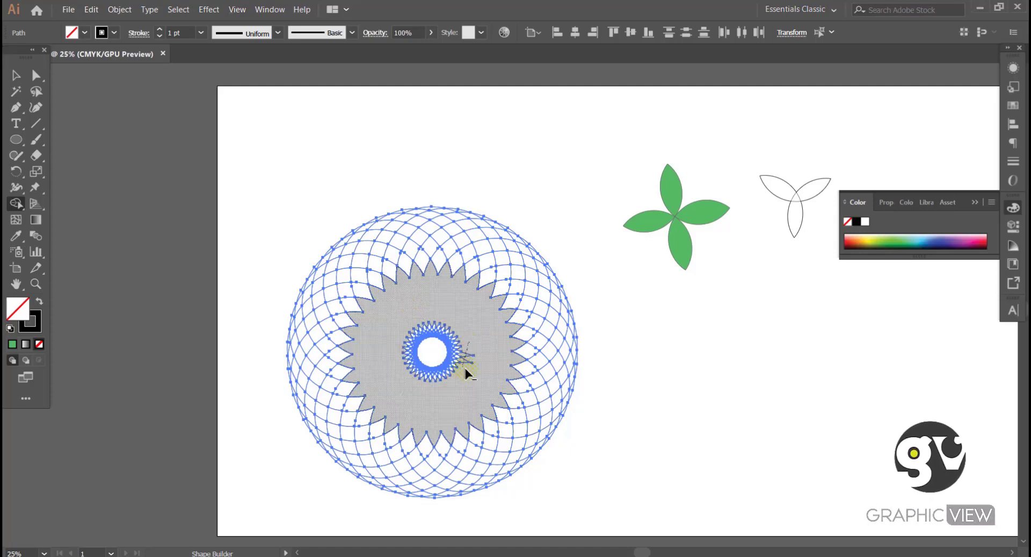
{"action": "left_click_drag", "start_coordinate": [465, 368], "coordinate": [464, 369]}
{"action": "left_click", "coordinate": [16, 75]}
{"action": "left_click", "coordinate": [357, 152]}
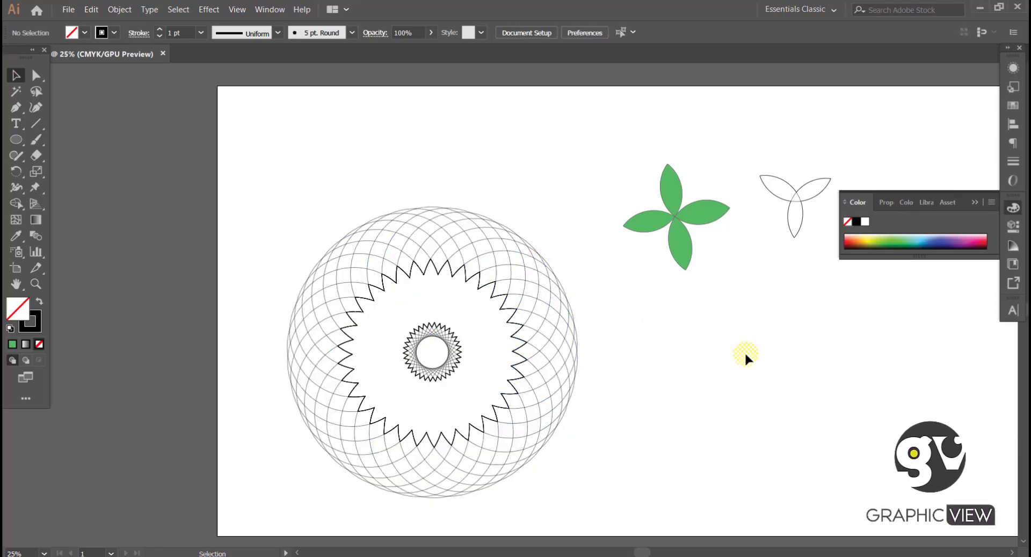
Undo the Shape Builder edits and the ring's earlier shift, restoring the complete set of overlapping circles.
{"action": "key", "text": "ctrl+z"}
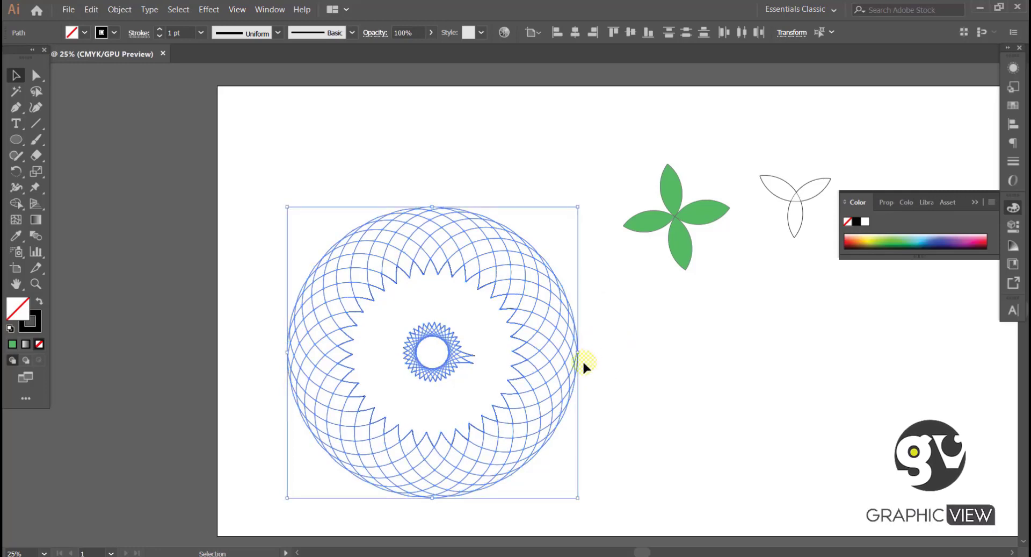
{"action": "key", "text": "ctrl+z"}
{"action": "key", "text": "ctrl+z"}
{"action": "key", "text": "ctrl+z"}
Move the selected ring of circles right and slightly up, away from the artboard's left edge.
{"action": "key", "text": "v"}
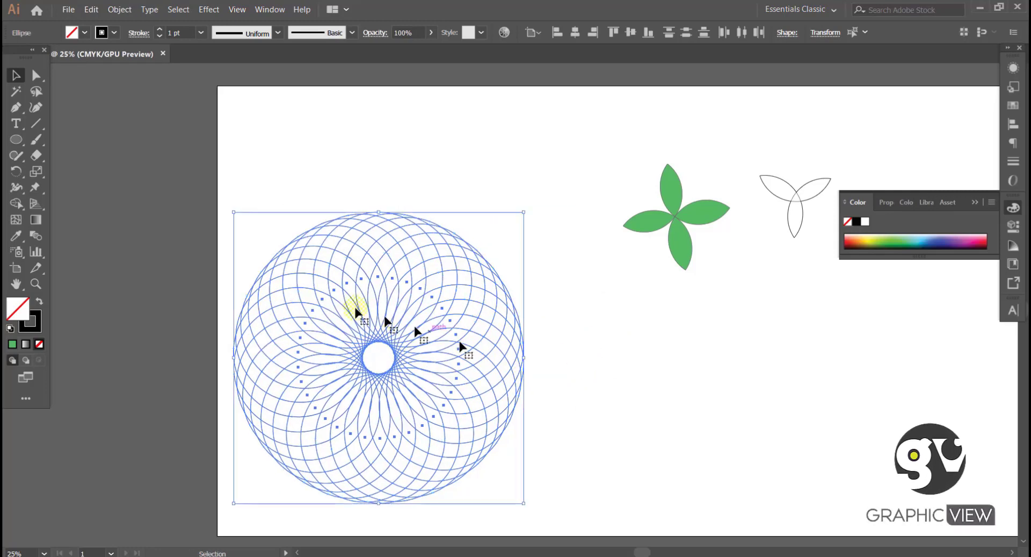
{"action": "left_click_drag", "start_coordinate": [356, 245], "coordinate": [422, 211]}
{"action": "left_click_drag", "start_coordinate": [418, 304], "coordinate": [354, 298]}
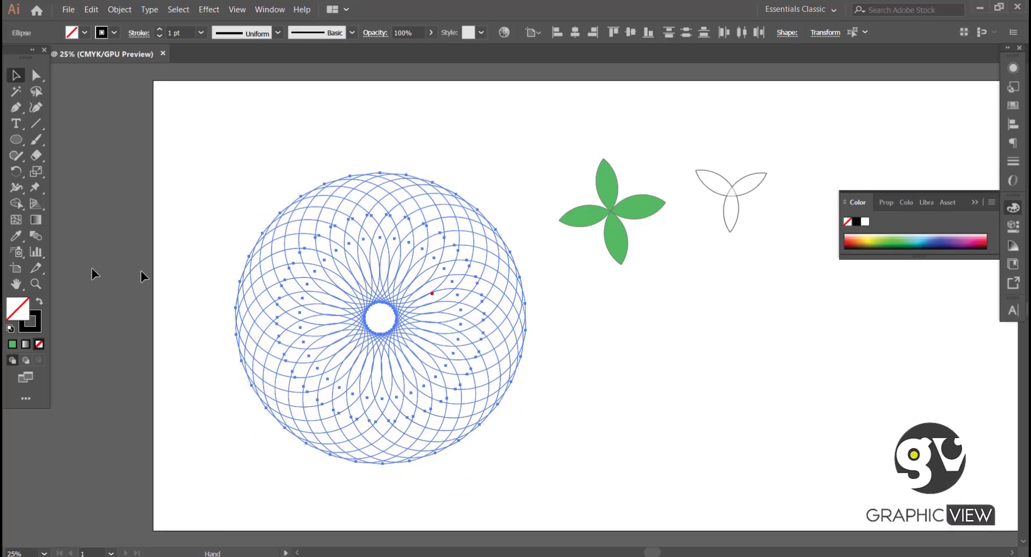
Activate the Live Paint Bucket tool for the selected ring of circles, leaving the Shape Builder options unchanged.
{"action": "double_click", "coordinate": [15, 207]}
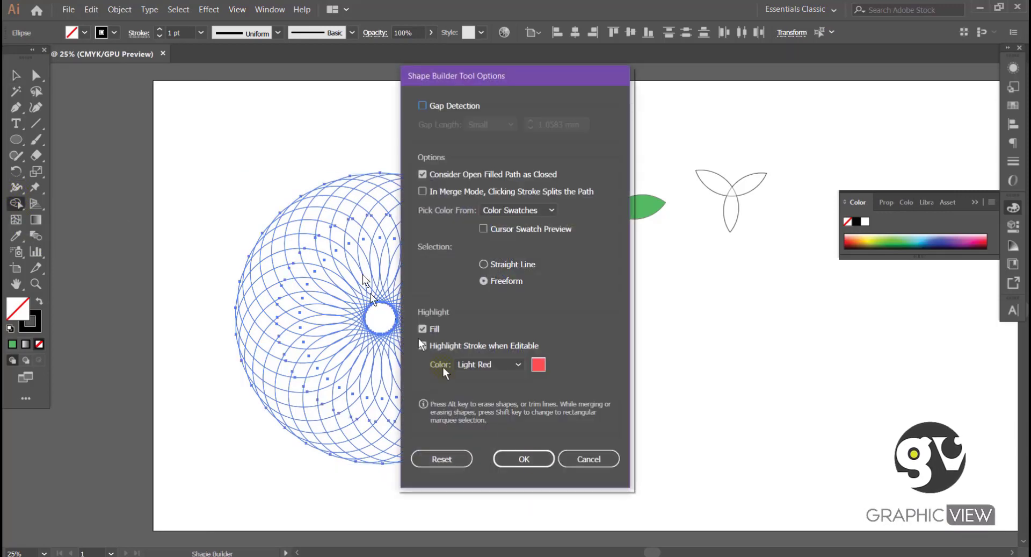
{"action": "left_click", "coordinate": [588, 460]}
{"action": "left_click", "coordinate": [17, 206]}
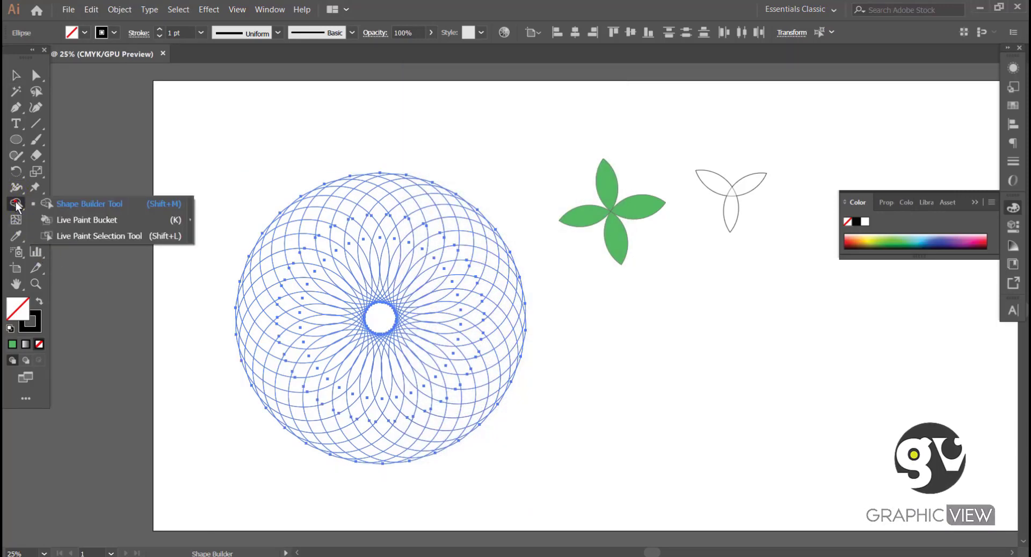
{"action": "left_click", "coordinate": [92, 220]}
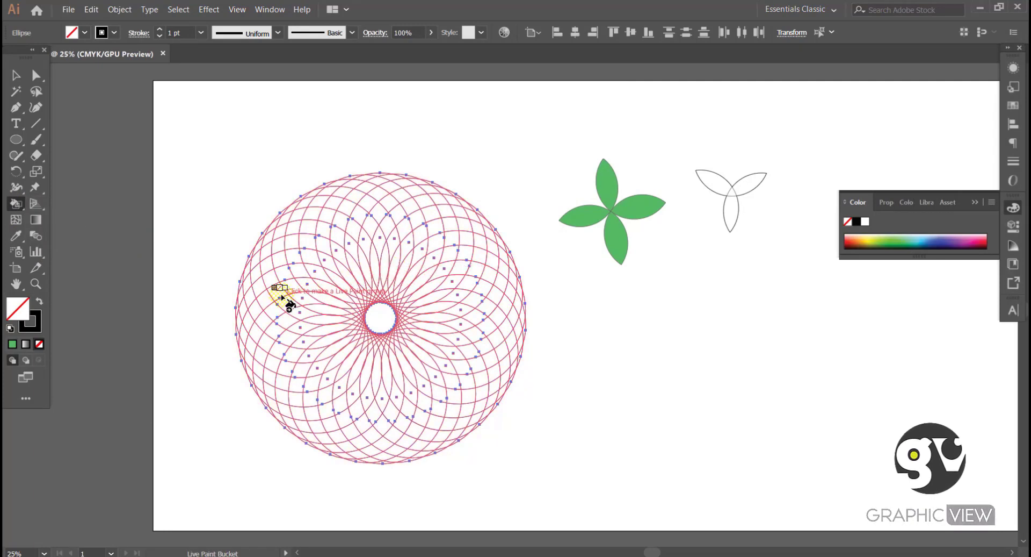
{"action": "key", "text": "ctrl+space"}
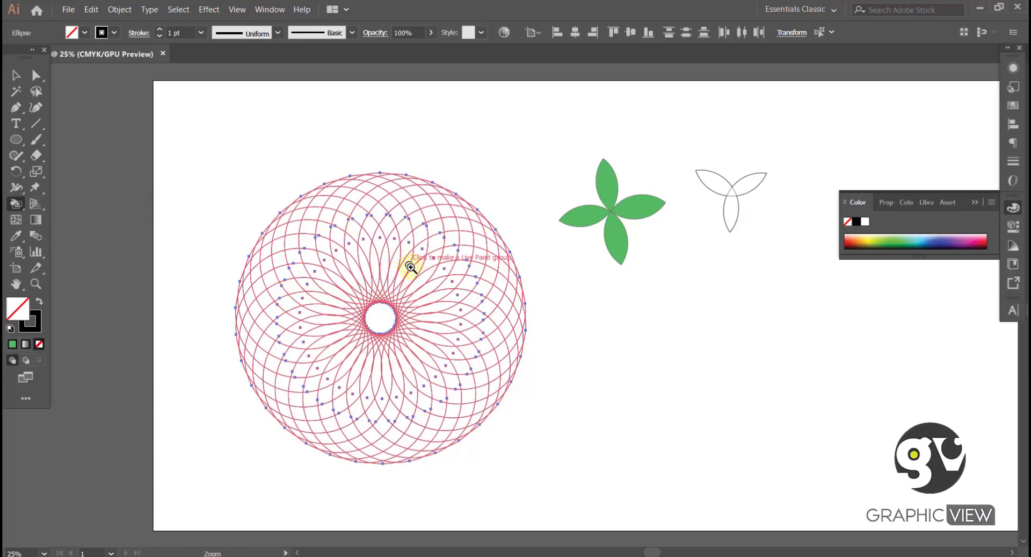
{"action": "left_click", "coordinate": [411, 267]}
{"action": "key", "text": "space"}
{"action": "left_click_drag", "start_coordinate": [444, 341], "coordinate": [385, 298]}
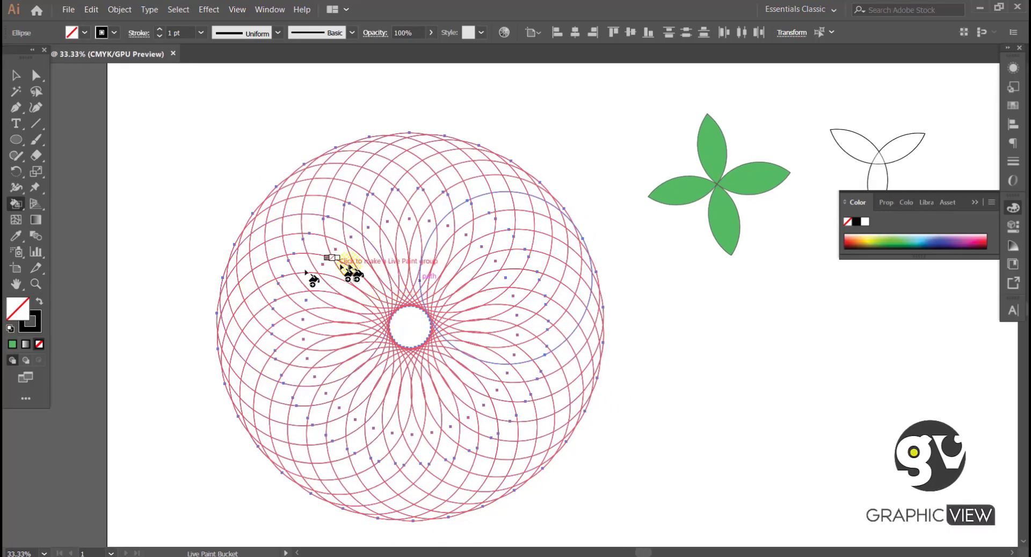
Set the fill colour to a medium teal with a hue of 186°.
{"action": "double_click", "coordinate": [20, 307]}
{"action": "left_click", "coordinate": [679, 428]}
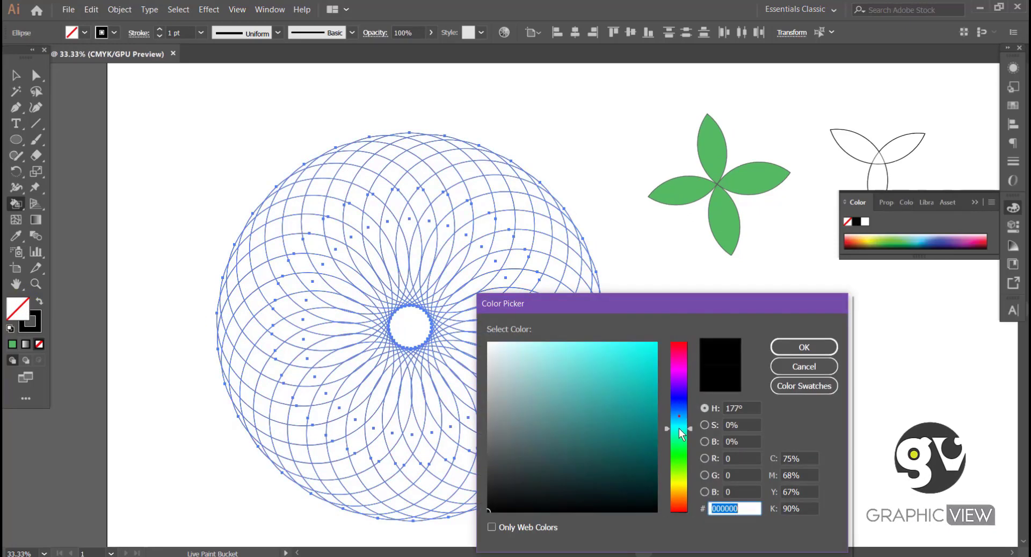
{"action": "mouse_move", "coordinate": [679, 428]}
{"action": "left_mouse_down"}
{"action": "mouse_move", "coordinate": [680, 405]}
{"action": "mouse_move", "coordinate": [681, 456]}
{"action": "mouse_move", "coordinate": [680, 424]}
{"action": "left_mouse_up"}
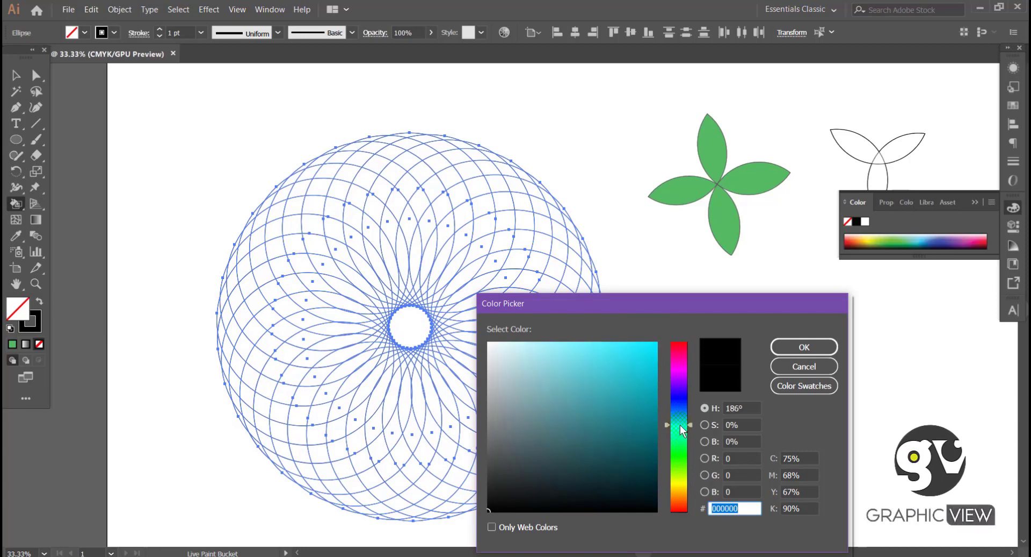
{"action": "left_click", "coordinate": [637, 387]}
{"action": "left_click", "coordinate": [796, 344]}
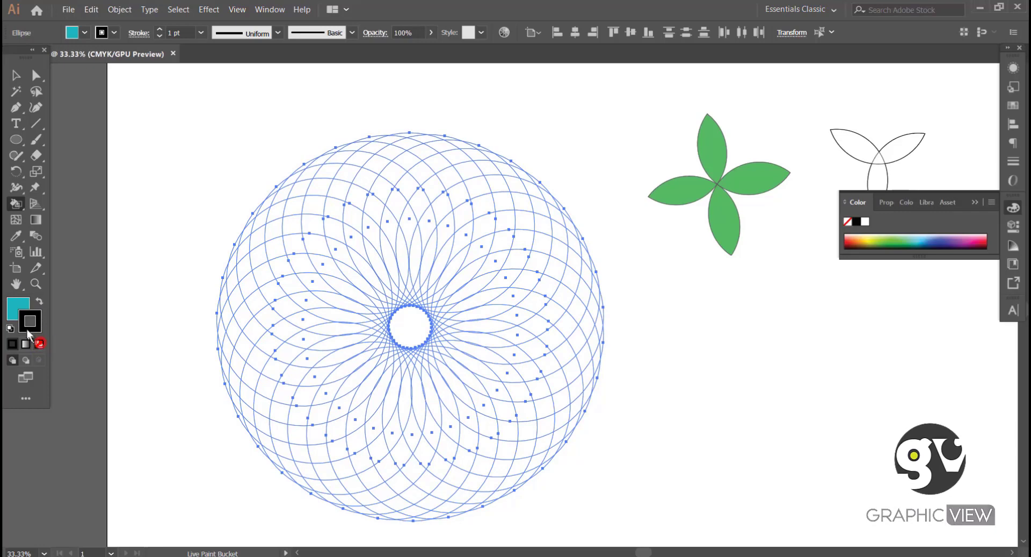
{"action": "left_click", "coordinate": [18, 309]}
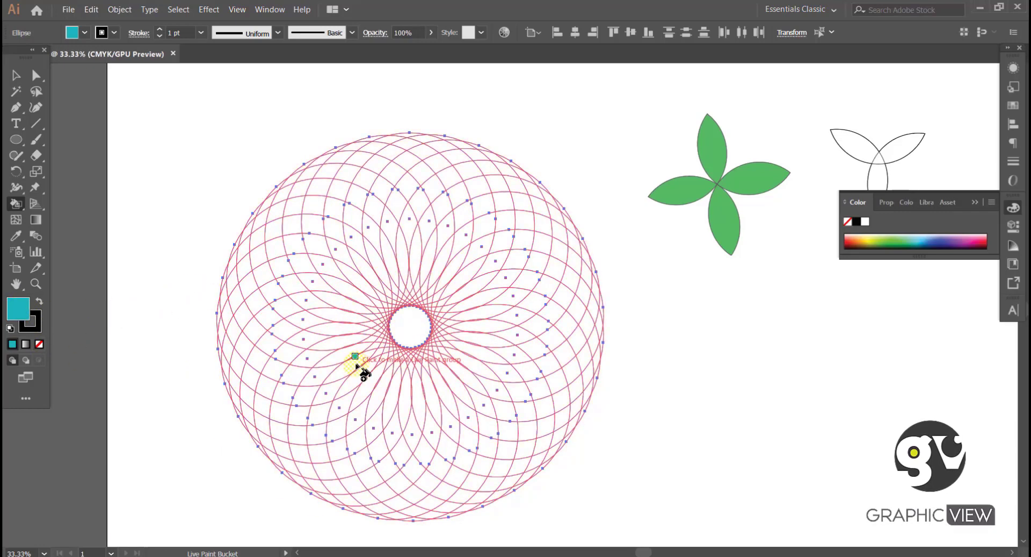
Turn the ring into a Live Paint group, fill every long petal around its centre with teal, and deselect it.
{"action": "left_click", "coordinate": [339, 318]}
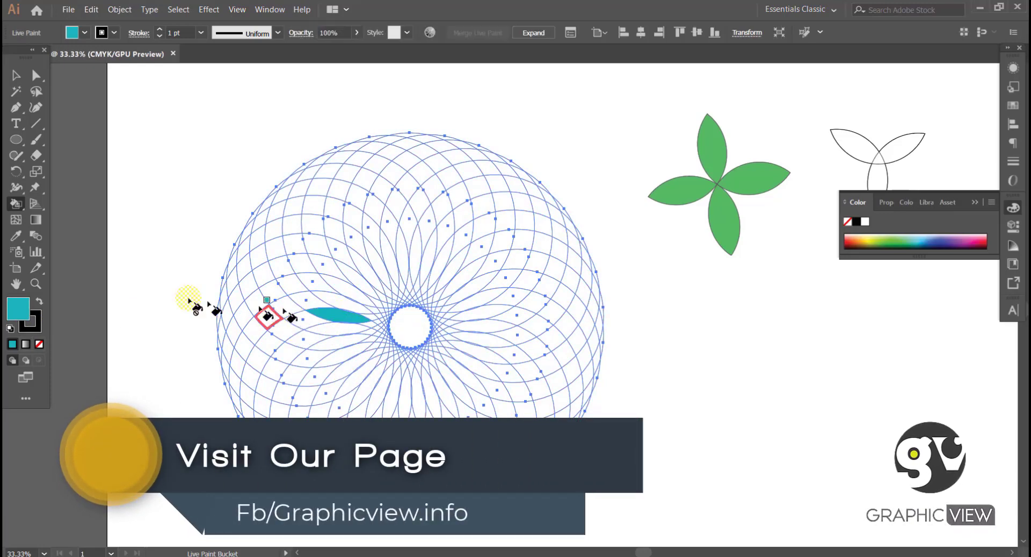
{"action": "left_click", "coordinate": [339, 304]}
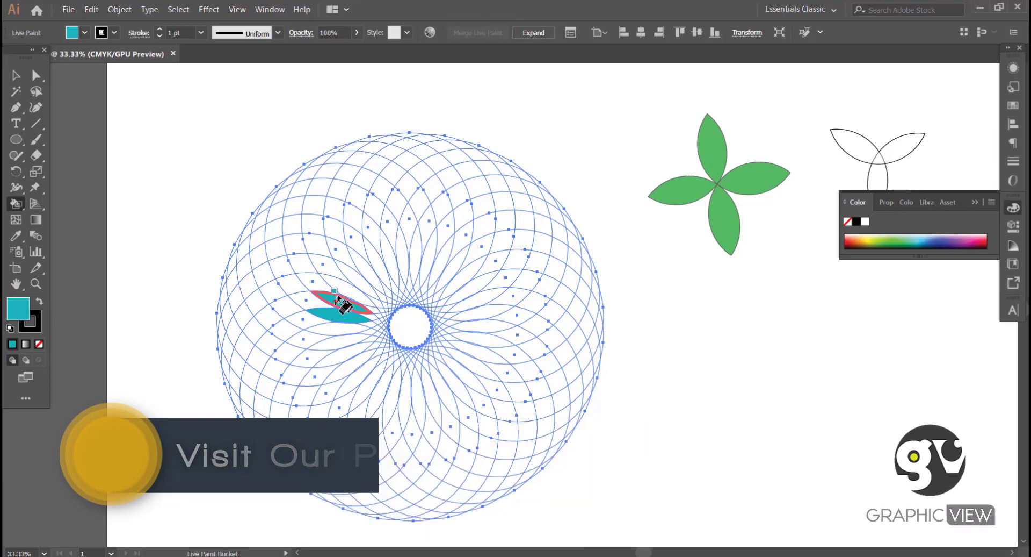
{"action": "left_click", "coordinate": [361, 280]}
{"action": "left_click", "coordinate": [371, 275]}
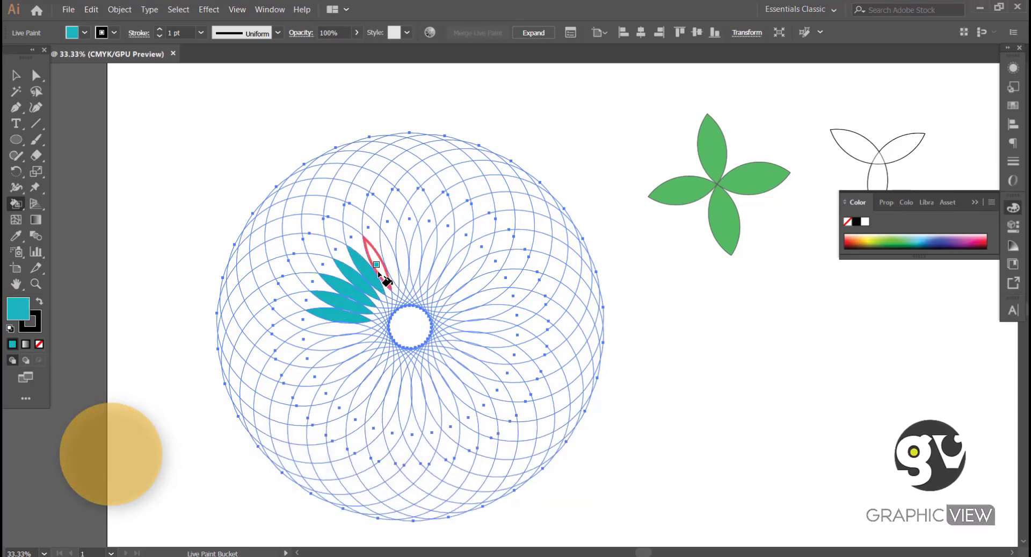
{"action": "left_click", "coordinate": [382, 270]}
{"action": "left_click", "coordinate": [393, 263]}
{"action": "left_click", "coordinate": [403, 261]}
{"action": "left_click", "coordinate": [412, 258]}
{"action": "left_click", "coordinate": [429, 261]}
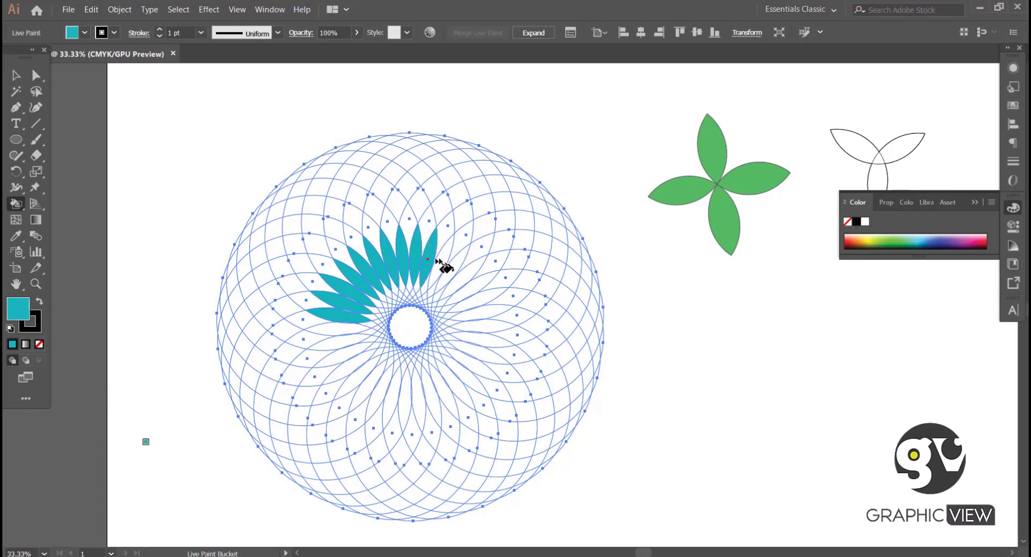
{"action": "left_click", "coordinate": [441, 262]}
{"action": "left_click", "coordinate": [452, 258]}
{"action": "key", "text": "ctrl+z"}
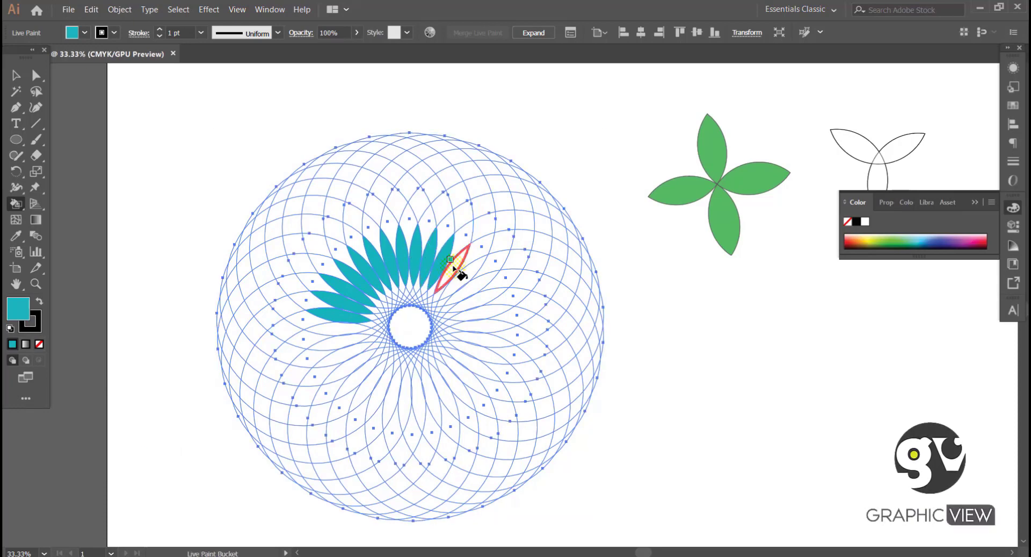
{"action": "left_click", "coordinate": [453, 271]}
{"action": "left_click", "coordinate": [475, 284]}
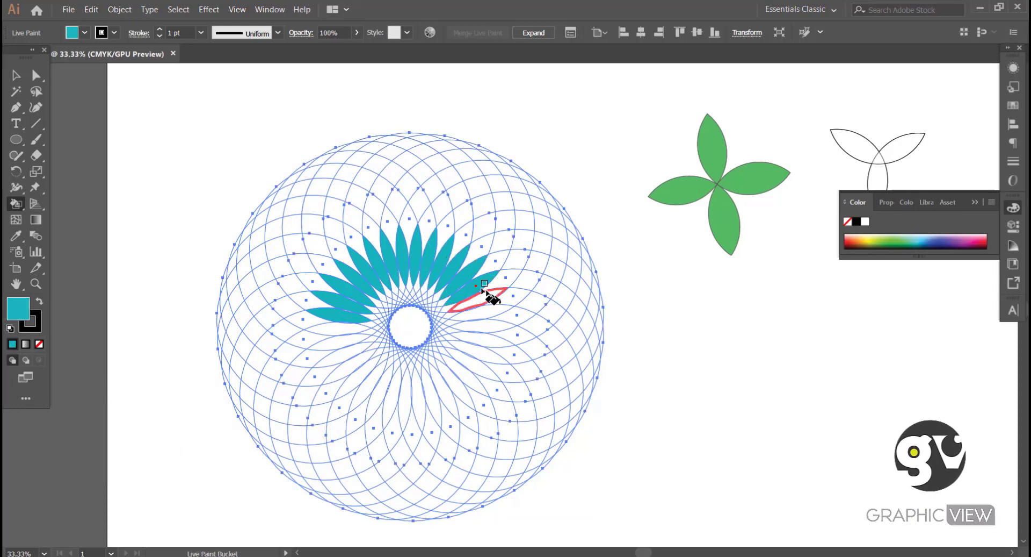
{"action": "left_click", "coordinate": [488, 296]}
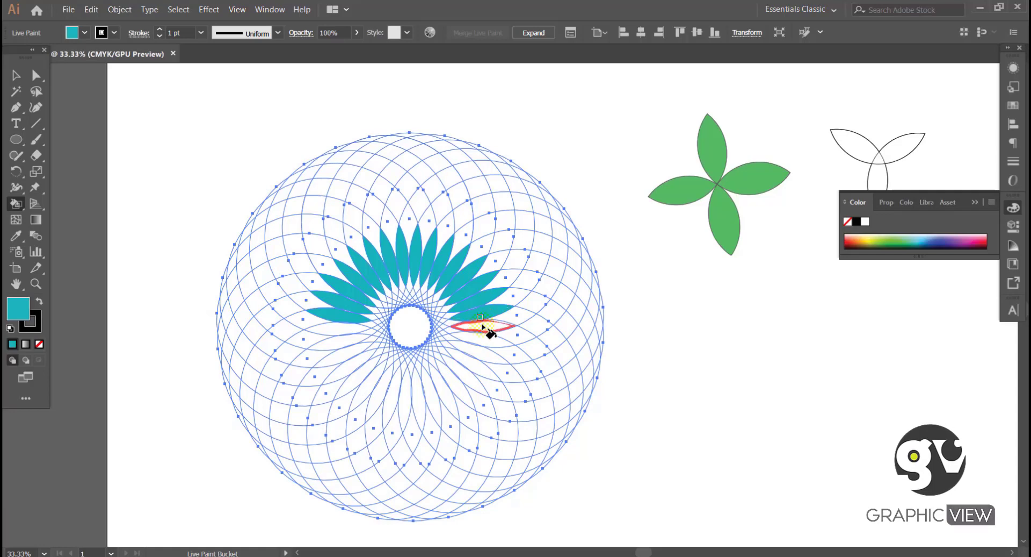
{"action": "left_click", "coordinate": [482, 324]}
{"action": "left_click", "coordinate": [483, 339]}
{"action": "left_click", "coordinate": [481, 353]}
{"action": "left_click", "coordinate": [477, 366]}
{"action": "left_click", "coordinate": [467, 373]}
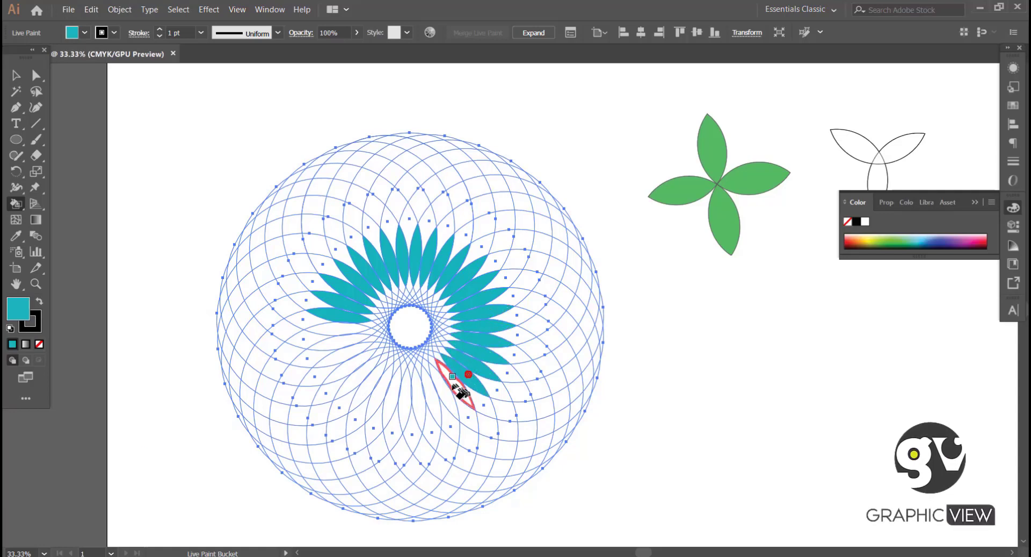
{"action": "left_click", "coordinate": [452, 385]}
{"action": "left_click", "coordinate": [436, 398]}
{"action": "left_click", "coordinate": [430, 407]}
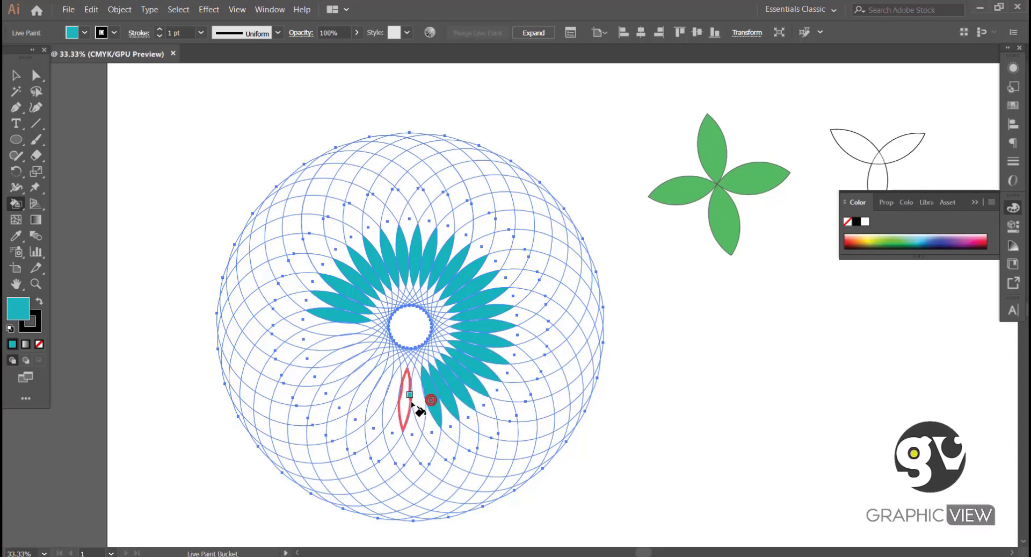
{"action": "left_click", "coordinate": [417, 404]}
{"action": "left_click", "coordinate": [398, 410]}
{"action": "left_click", "coordinate": [386, 412]}
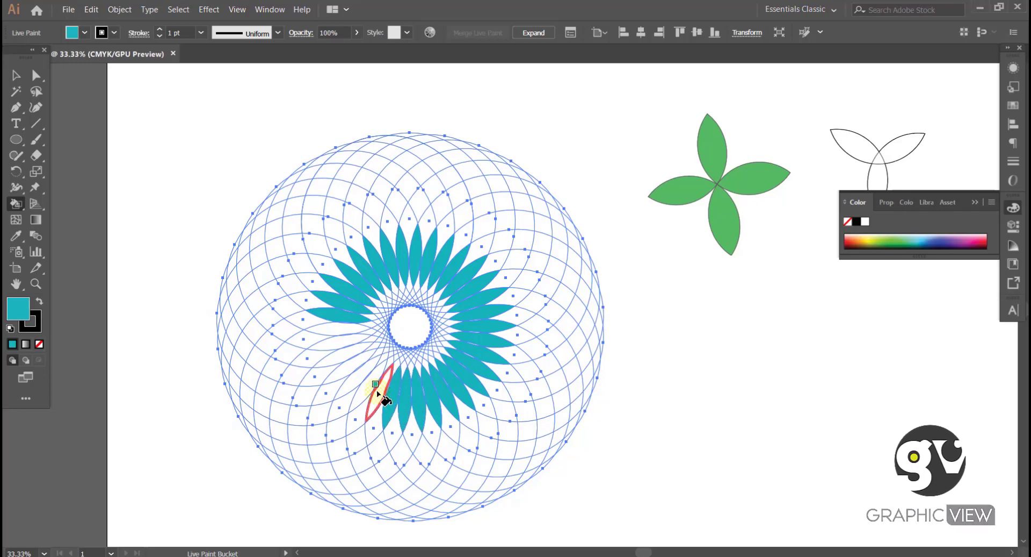
{"action": "left_click", "coordinate": [375, 398]}
{"action": "left_click", "coordinate": [365, 383]}
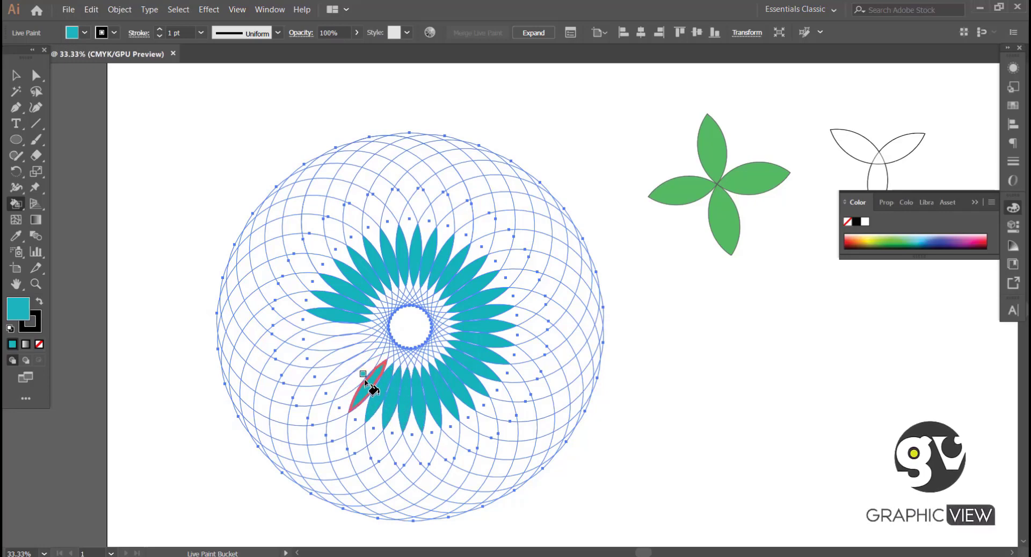
{"action": "left_click", "coordinate": [360, 375]}
{"action": "left_click", "coordinate": [357, 366]}
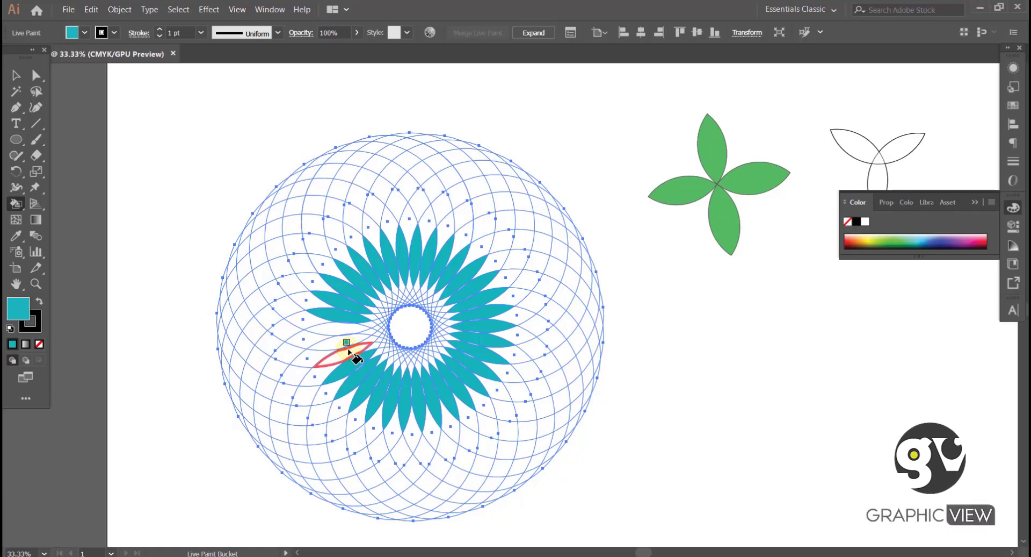
{"action": "left_click", "coordinate": [345, 340]}
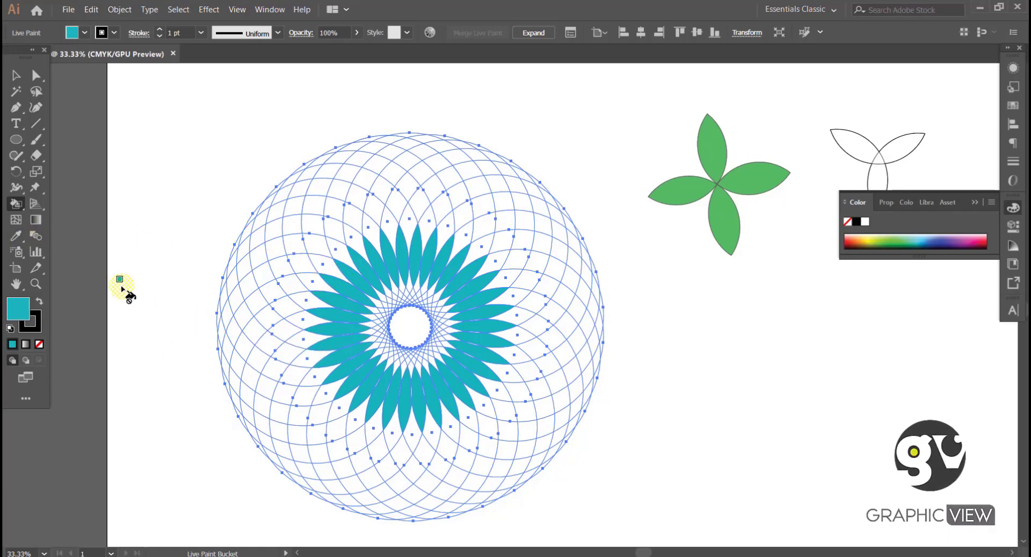
{"action": "key", "text": "v"}
{"action": "left_click", "coordinate": [692, 247]}
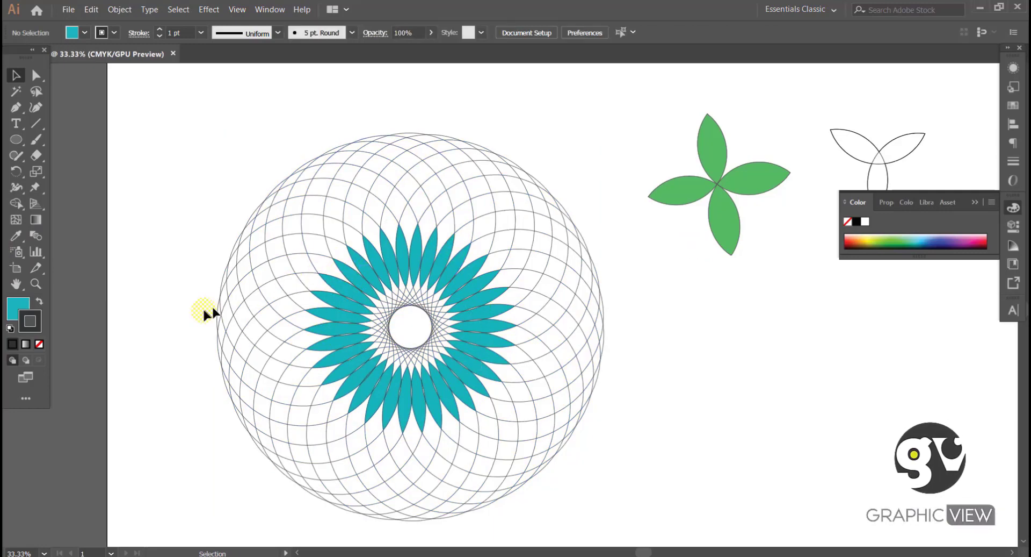
Set the fill colour to the bright magenta e52cd8.
{"action": "double_click", "coordinate": [17, 308]}
{"action": "left_click", "coordinate": [678, 367]}
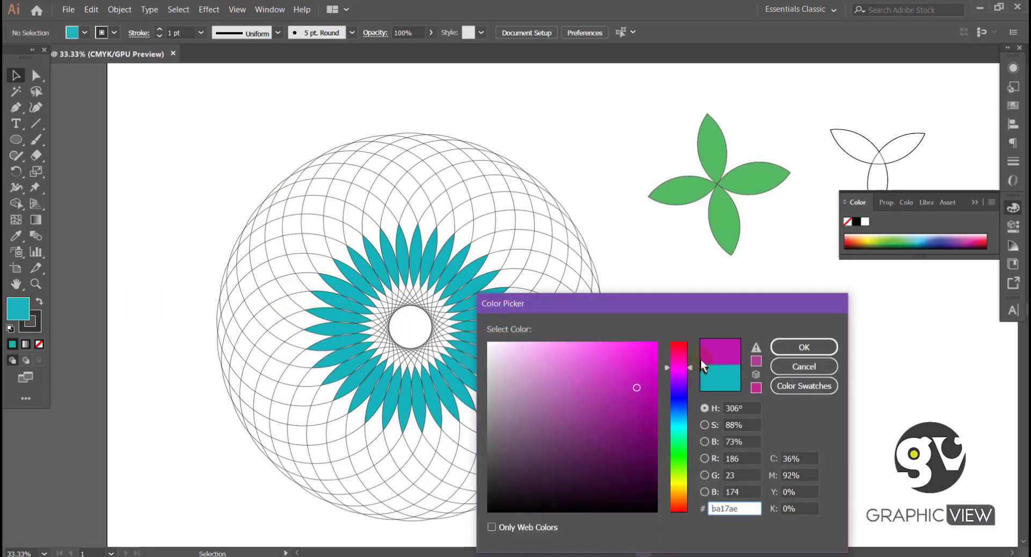
{"action": "left_click", "coordinate": [785, 348]}
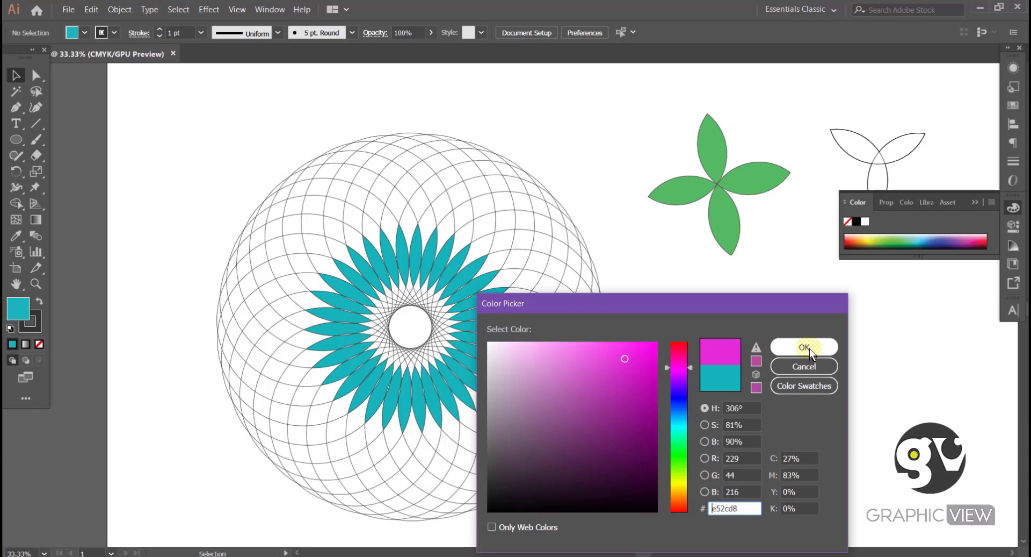
Confirm the magenta fill colour and activate the Live Paint Bucket tool.
{"action": "left_click", "coordinate": [806, 347]}
{"action": "left_click", "coordinate": [15, 210]}
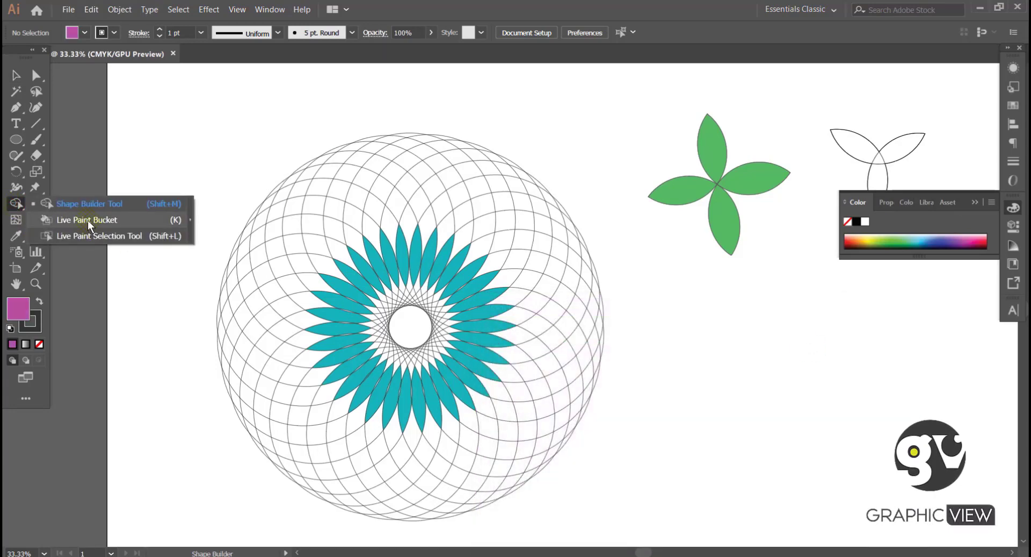
{"action": "left_click", "coordinate": [88, 220]}
{"action": "left_click", "coordinate": [316, 277]}
{"action": "left_click", "coordinate": [310, 267]}
{"action": "left_click", "coordinate": [333, 250]}
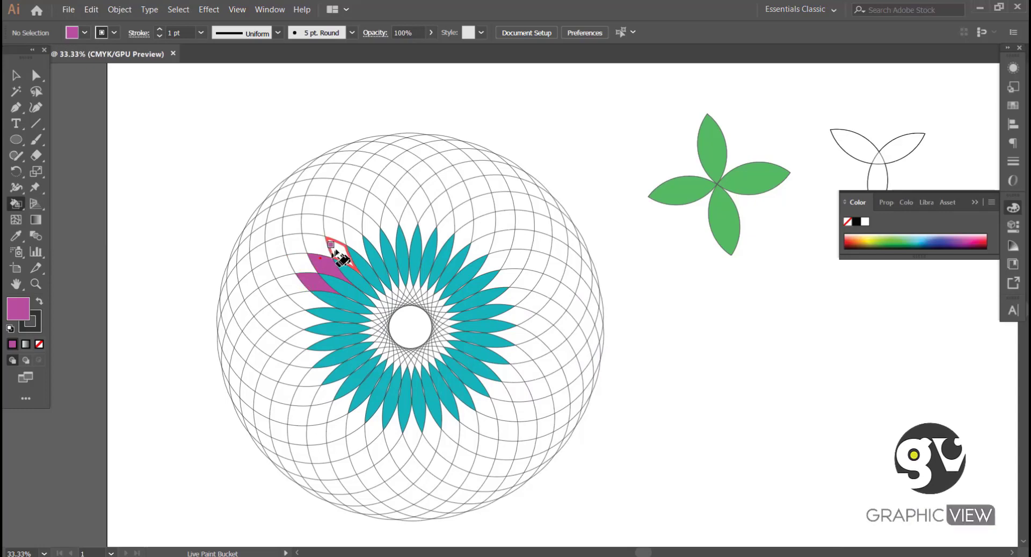
{"action": "left_click", "coordinate": [354, 239]}
{"action": "left_click", "coordinate": [370, 225]}
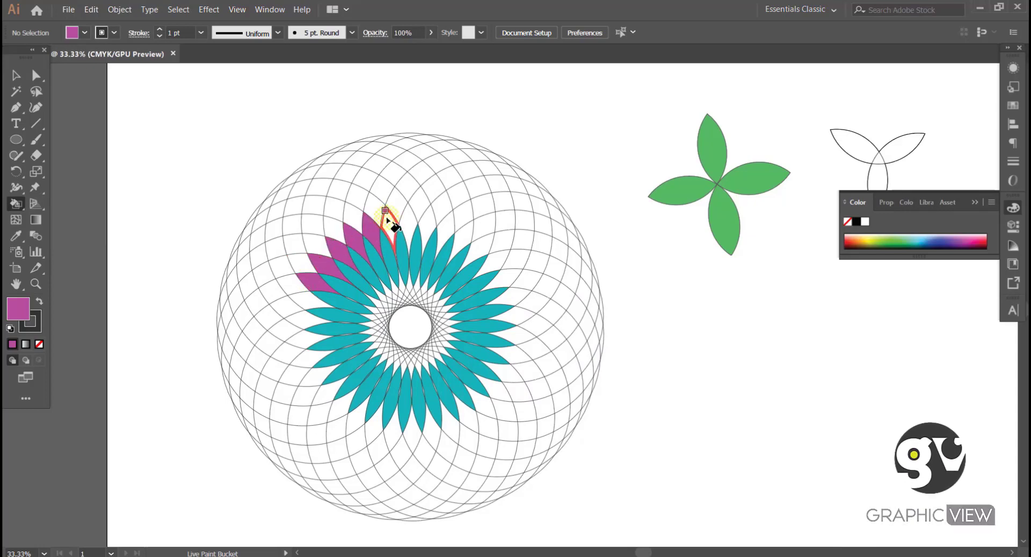
{"action": "key", "text": "ctrl+z"}
{"action": "key", "text": "ctrl+z"}
{"action": "key", "text": "ctrl+z"}
{"action": "key", "text": "ctrl+z"}
{"action": "key", "text": "ctrl+z"}
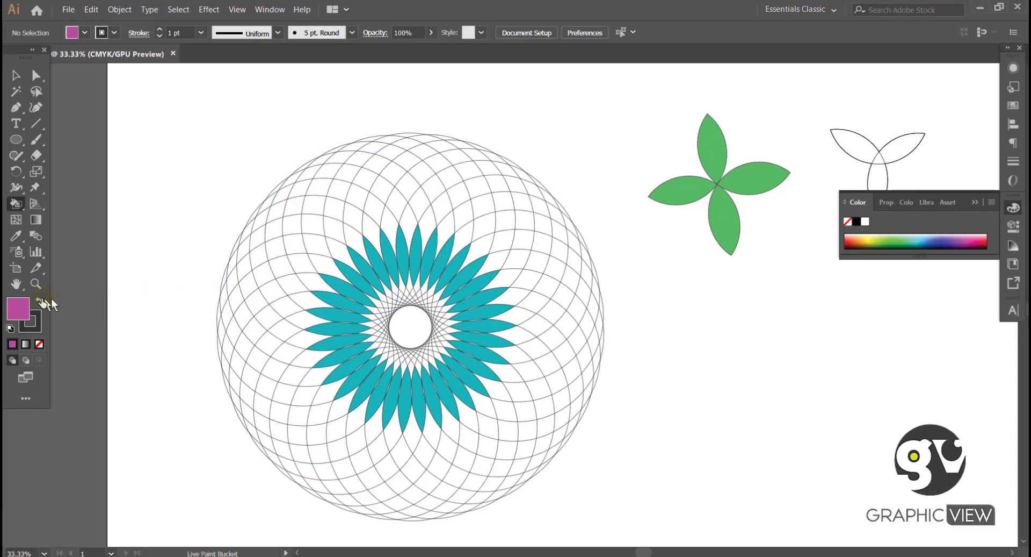
Adjust the fill colour to a slightly less saturated magenta.
{"action": "double_click", "coordinate": [14, 306]}
{"action": "left_click_drag", "start_coordinate": [621, 349], "coordinate": [603, 346]}
{"action": "mouse_move", "coordinate": [603, 347]}
{"action": "left_mouse_down"}
{"action": "mouse_move", "coordinate": [601, 359]}
{"action": "mouse_move", "coordinate": [612, 345]}
{"action": "left_mouse_up"}
{"action": "left_click", "coordinate": [804, 346]}
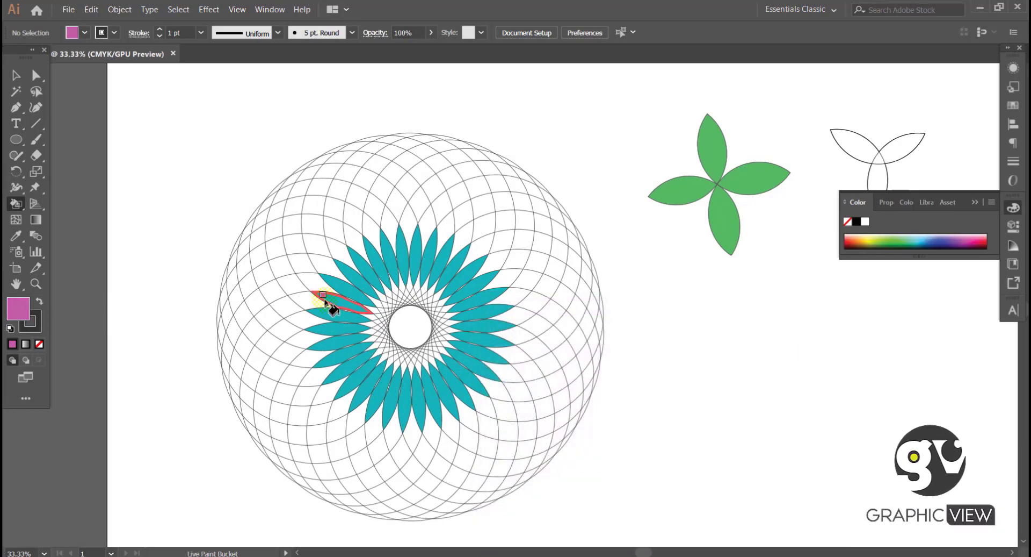
Fill the segments between the teal petal tips along the upper arc of the ring with the magenta using the Live Paint Bucket.
{"action": "left_click", "coordinate": [321, 285]}
{"action": "left_click", "coordinate": [329, 269]}
{"action": "left_click", "coordinate": [333, 247]}
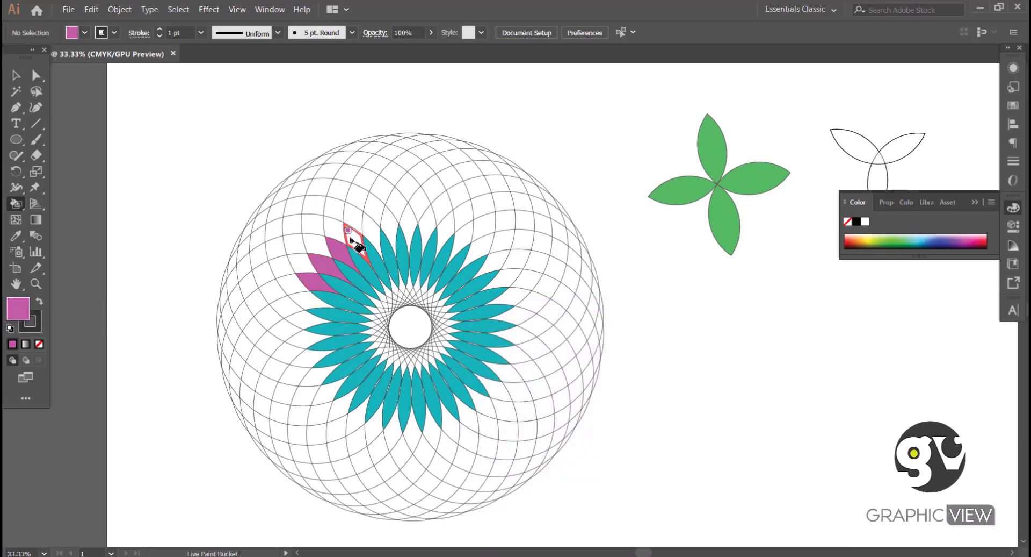
{"action": "left_click", "coordinate": [357, 240]}
{"action": "left_click", "coordinate": [376, 230]}
{"action": "left_click", "coordinate": [394, 229]}
{"action": "left_click", "coordinate": [416, 227]}
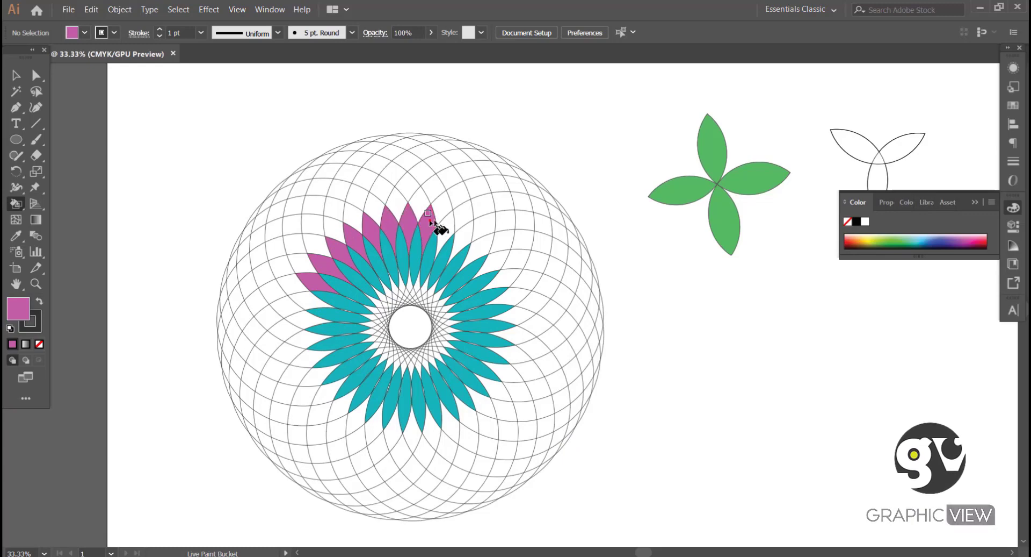
{"action": "left_click", "coordinate": [438, 214]}
{"action": "left_click", "coordinate": [459, 234]}
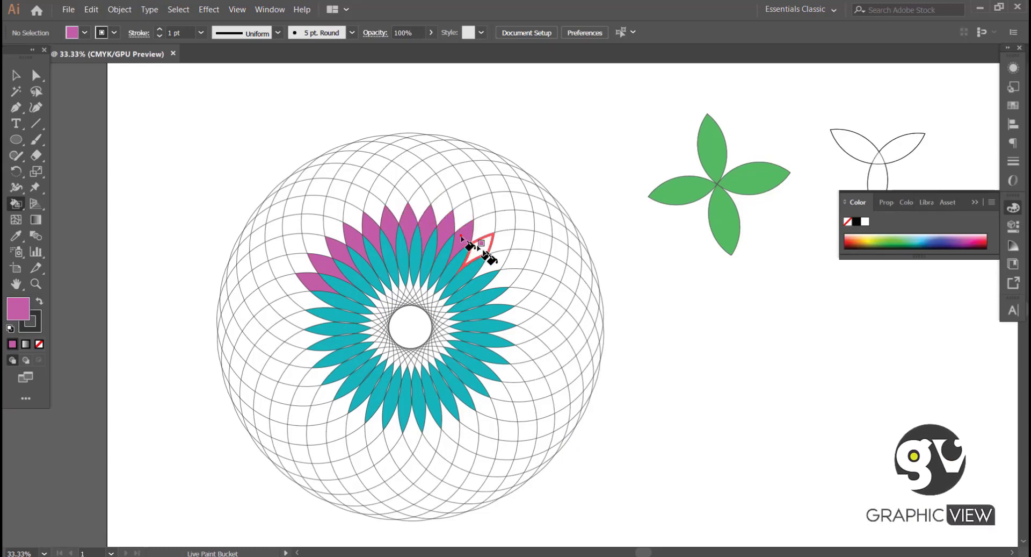
{"action": "left_click", "coordinate": [481, 250]}
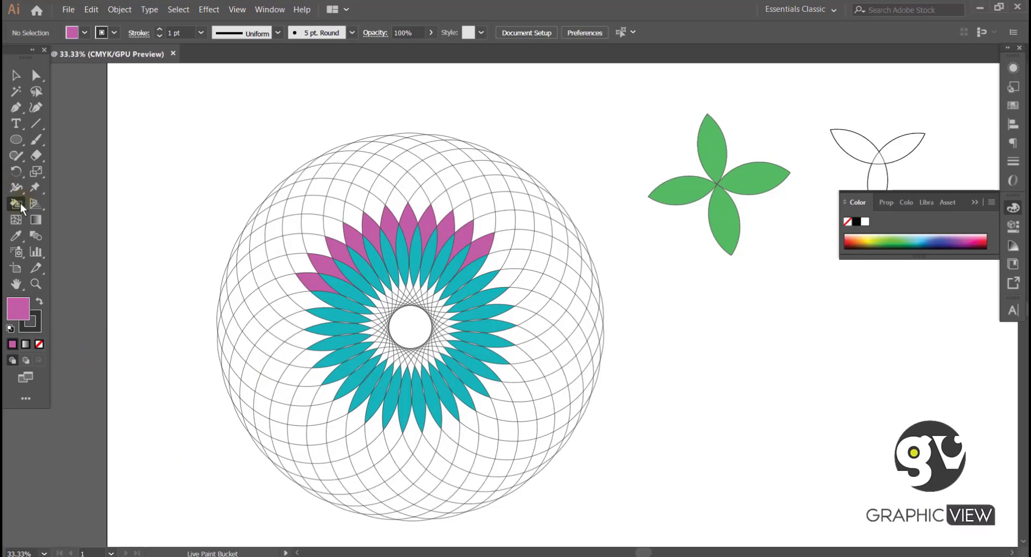
Select all remaining unfilled segments between the teal petal tips with Live Paint Selection, give them the magenta sampled with the Eyedropper, and deselect.
{"action": "mouse_move", "coordinate": [20, 202]}
{"action": "left_mouse_down"}
{"action": "mouse_move", "coordinate": [73, 234]}
{"action": "mouse_move", "coordinate": [112, 237]}
{"action": "left_mouse_up"}
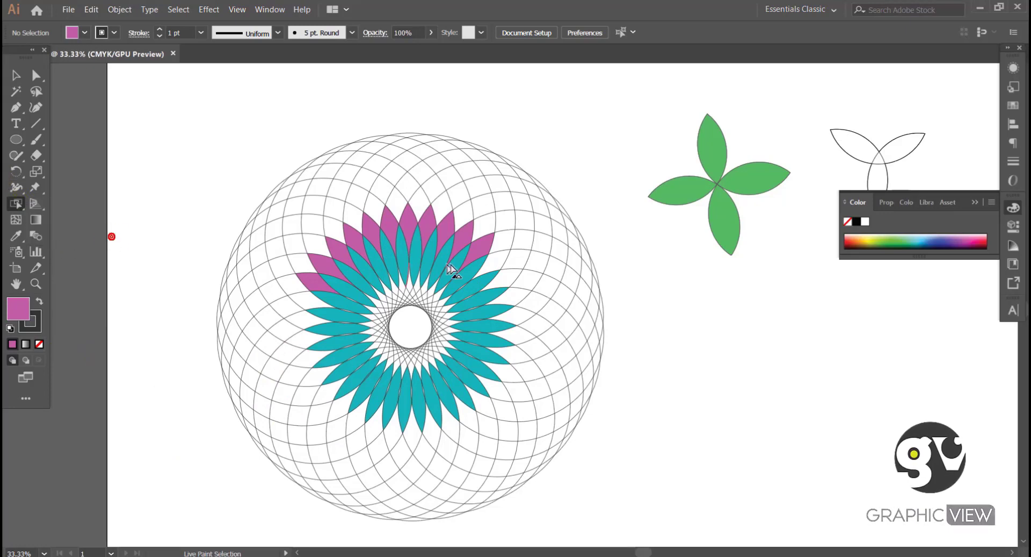
{"action": "left_click", "coordinate": [494, 264]}
{"action": "left_click", "coordinate": [495, 267]}
{"action": "left_click", "coordinate": [508, 282], "text": "shift"}
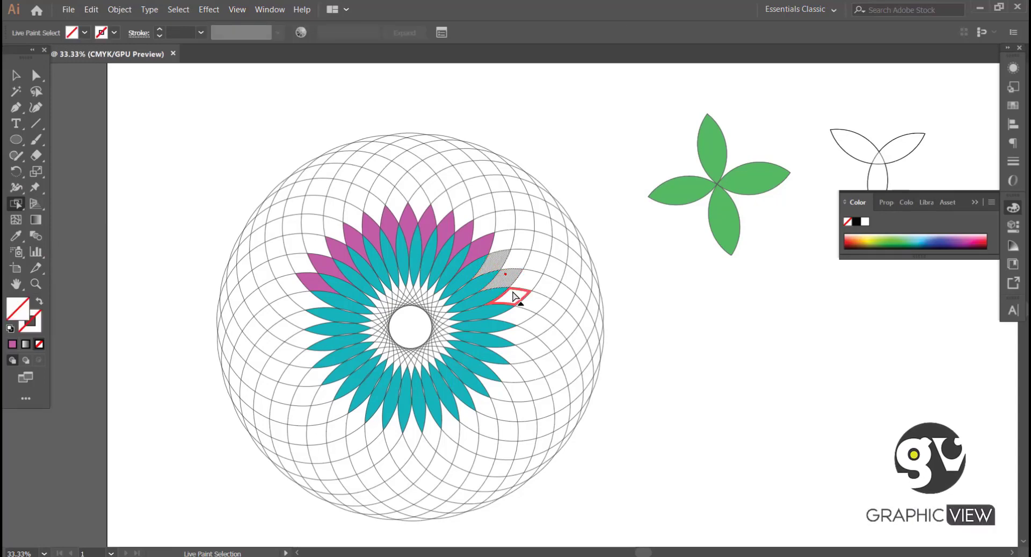
{"action": "left_click", "coordinate": [516, 301], "text": "shift"}
{"action": "left_click", "coordinate": [520, 318], "text": "shift"}
{"action": "left_click", "coordinate": [516, 334], "text": "shift"}
{"action": "left_click", "coordinate": [512, 352], "text": "shift"}
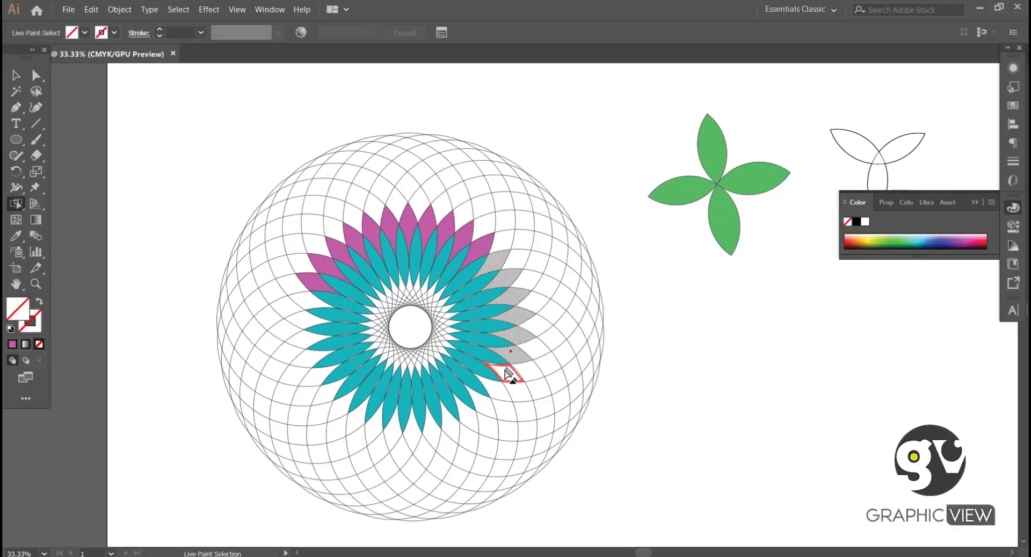
{"action": "left_click", "coordinate": [505, 370], "text": "shift"}
{"action": "left_click", "coordinate": [491, 398], "text": "shift"}
{"action": "left_click", "coordinate": [470, 418], "text": "shift"}
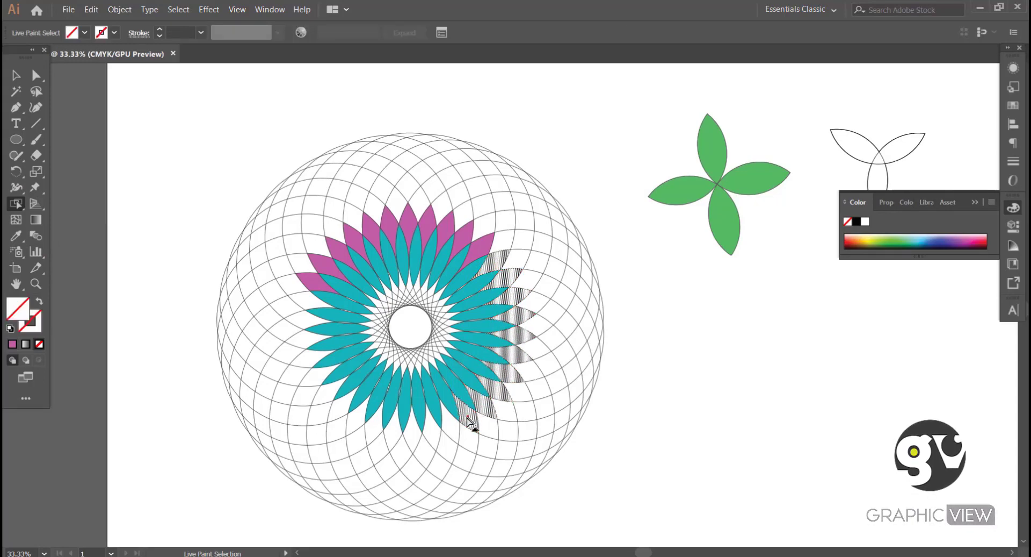
{"action": "left_click", "coordinate": [417, 438], "text": "shift"}
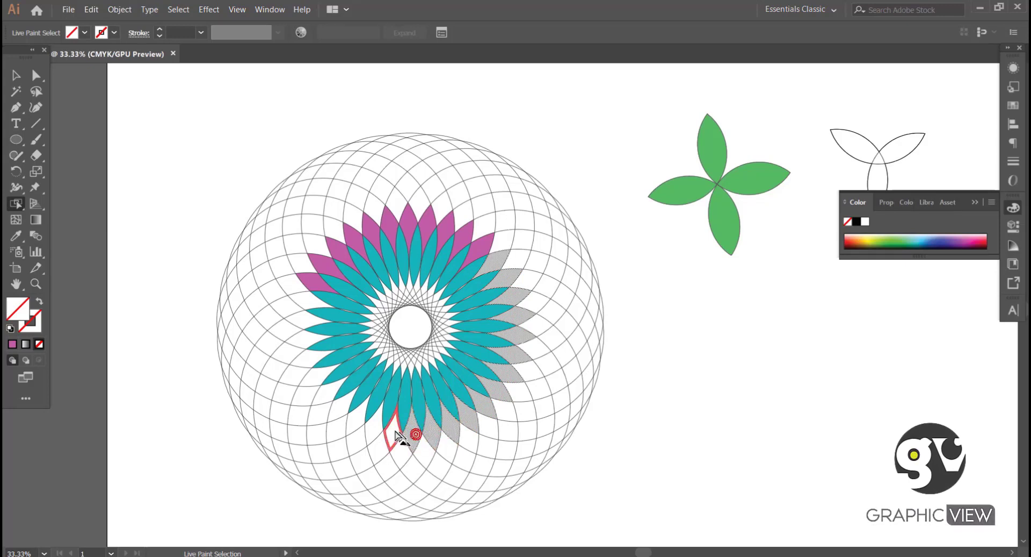
{"action": "left_click", "coordinate": [396, 437], "text": "shift"}
{"action": "left_click", "coordinate": [354, 425], "text": "shift"}
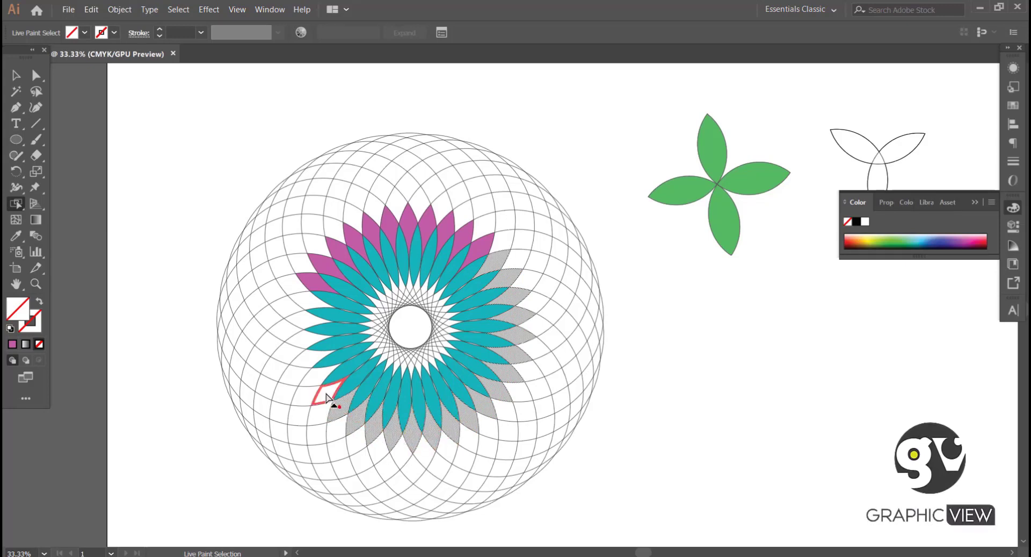
{"action": "left_click", "coordinate": [328, 398], "text": "shift"}
{"action": "left_click", "coordinate": [315, 380], "text": "shift"}
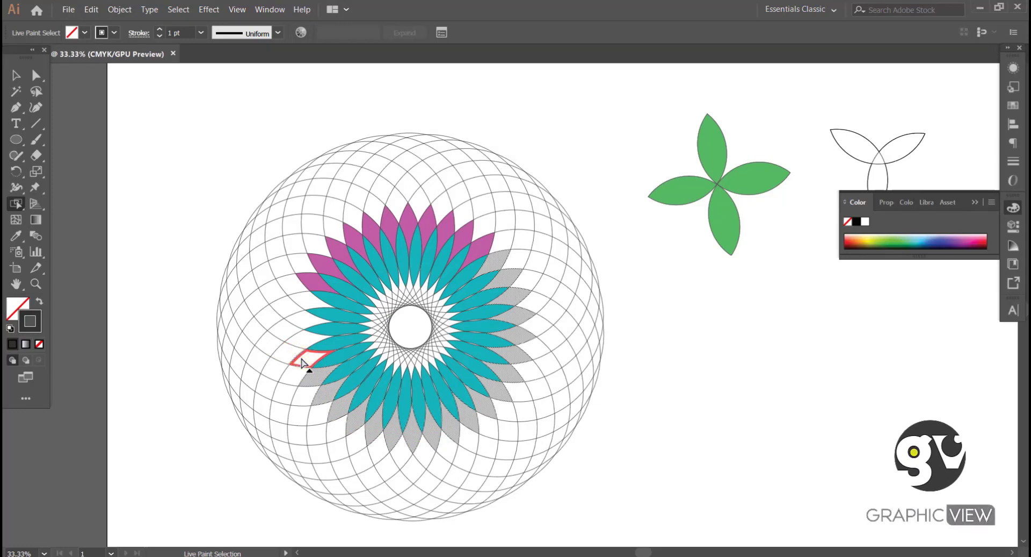
{"action": "left_click", "coordinate": [303, 363], "text": "shift"}
{"action": "left_click", "coordinate": [298, 344], "text": "shift"}
{"action": "left_click", "coordinate": [300, 325], "text": "shift"}
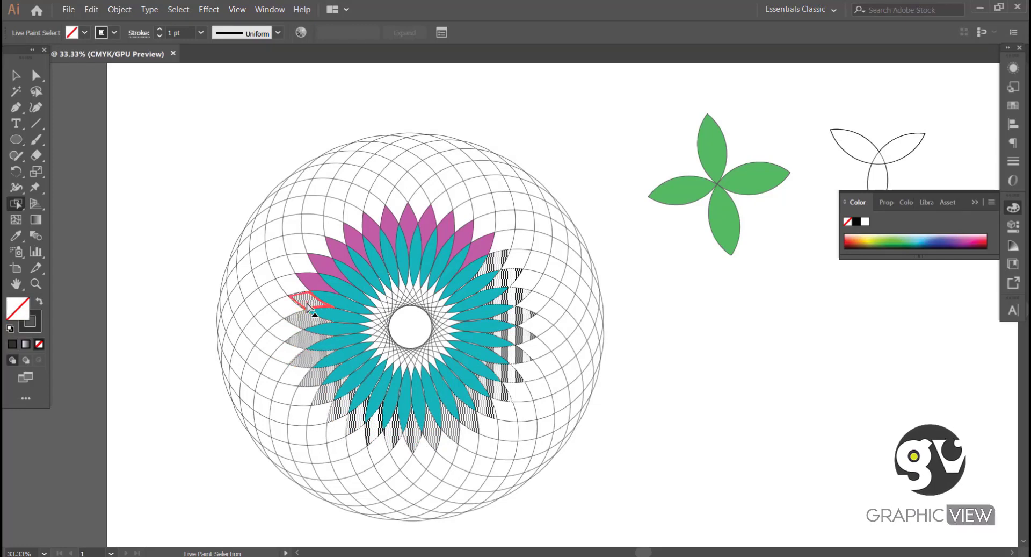
{"action": "left_click", "coordinate": [307, 307], "text": "shift"}
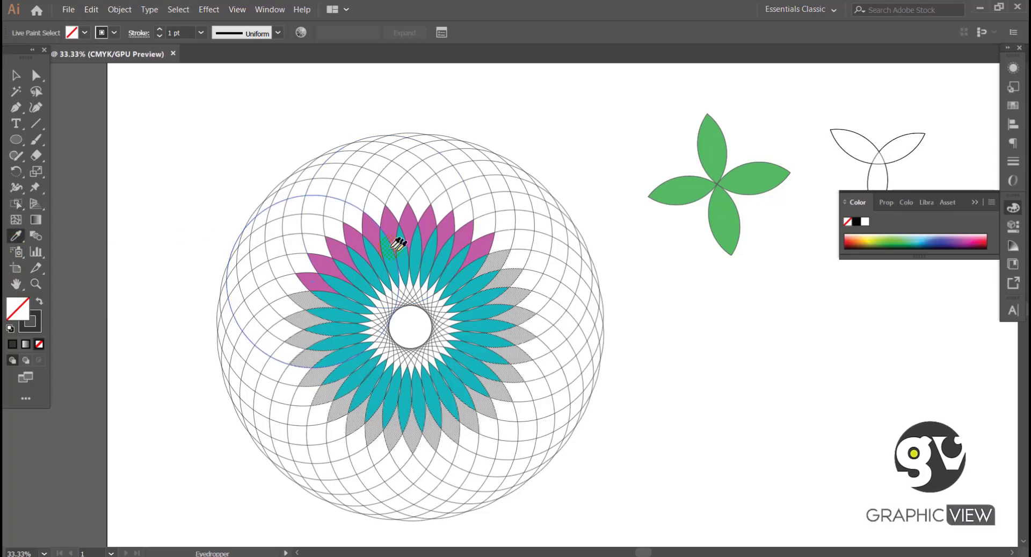
{"action": "left_click", "coordinate": [363, 233]}
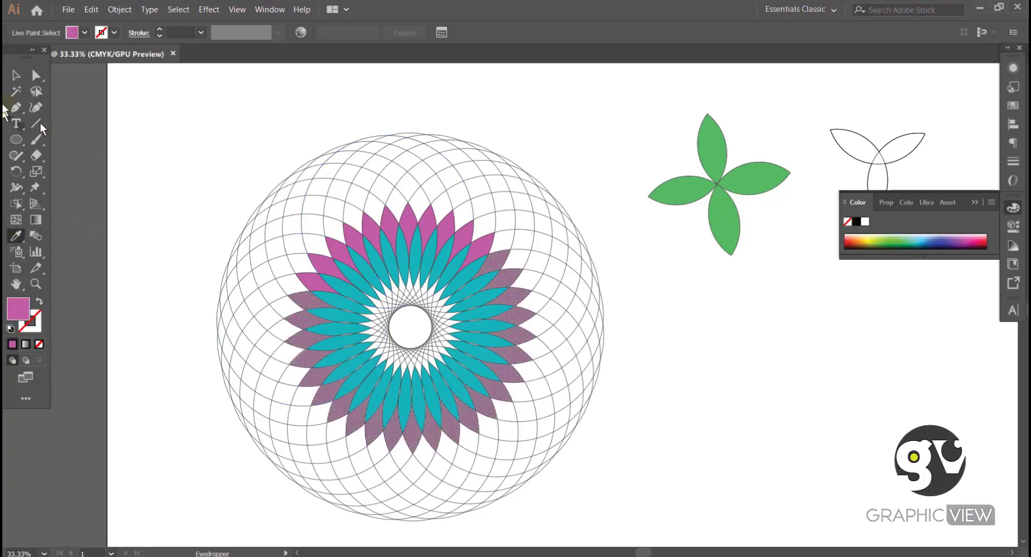
{"action": "left_click", "coordinate": [16, 76]}
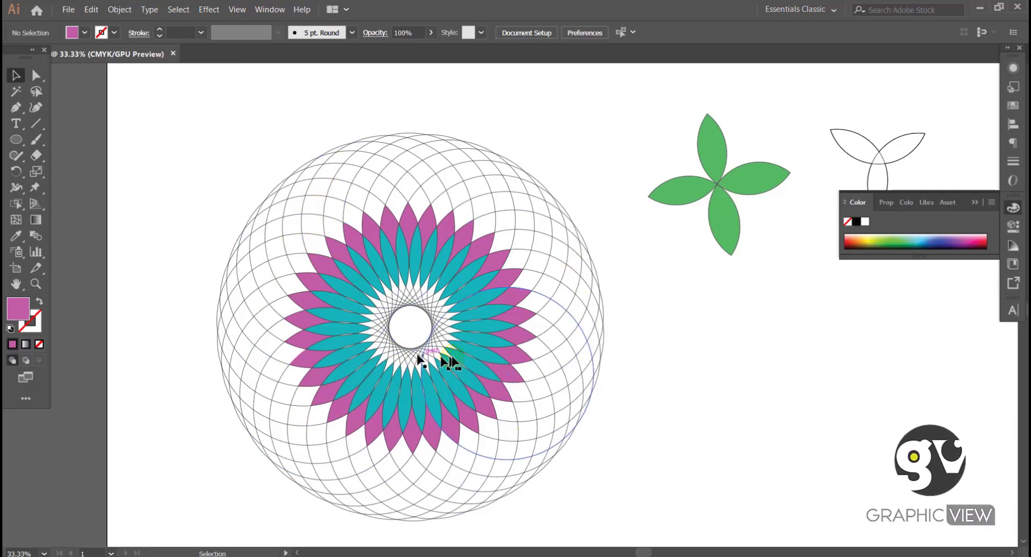
Move the coloured ring, the green four-petal flower and the three-petal outline higher on the artboard to free space beneath the small flowers.
{"action": "left_click_drag", "start_coordinate": [508, 348], "coordinate": [494, 385]}
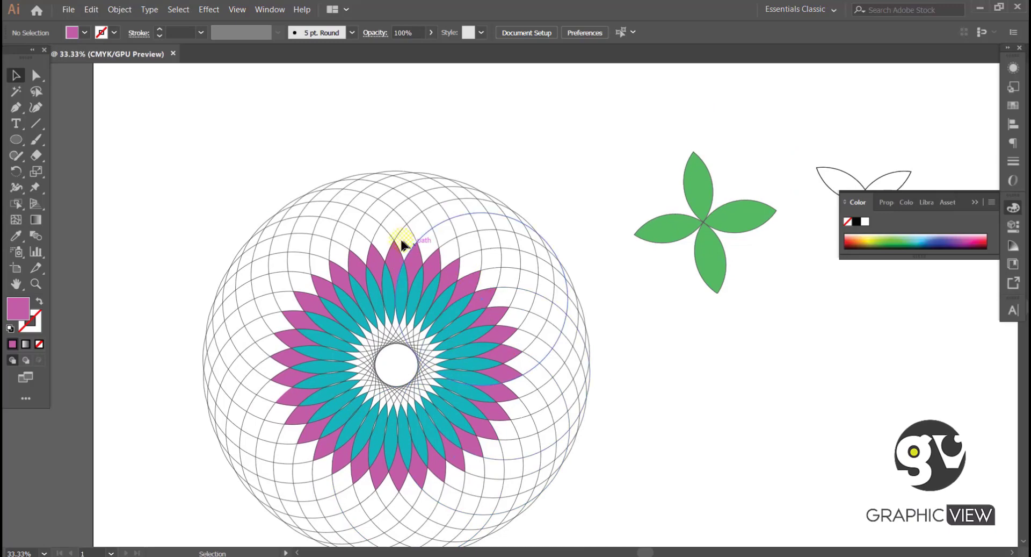
{"action": "key", "text": "ctrl+minus"}
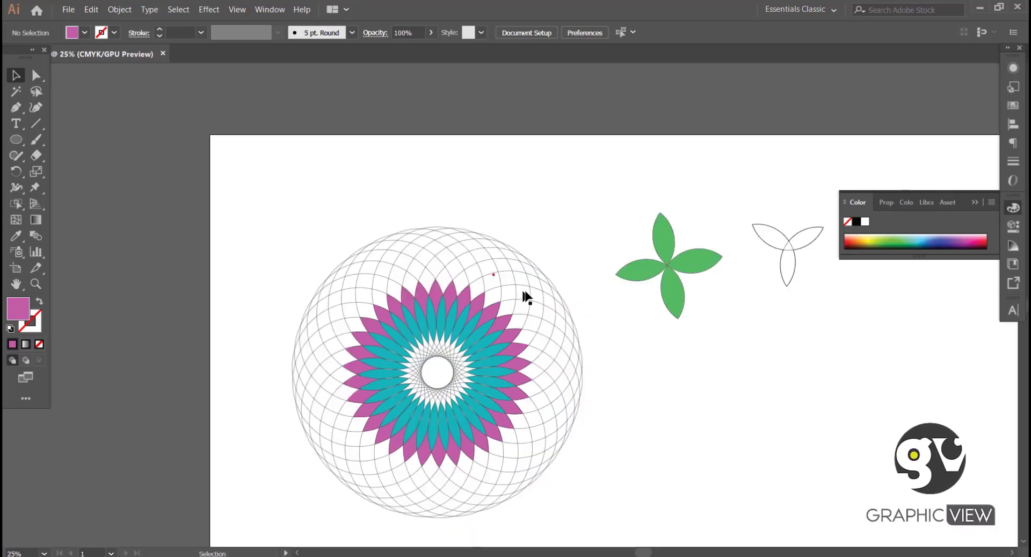
{"action": "left_click_drag", "start_coordinate": [526, 297], "coordinate": [403, 235]}
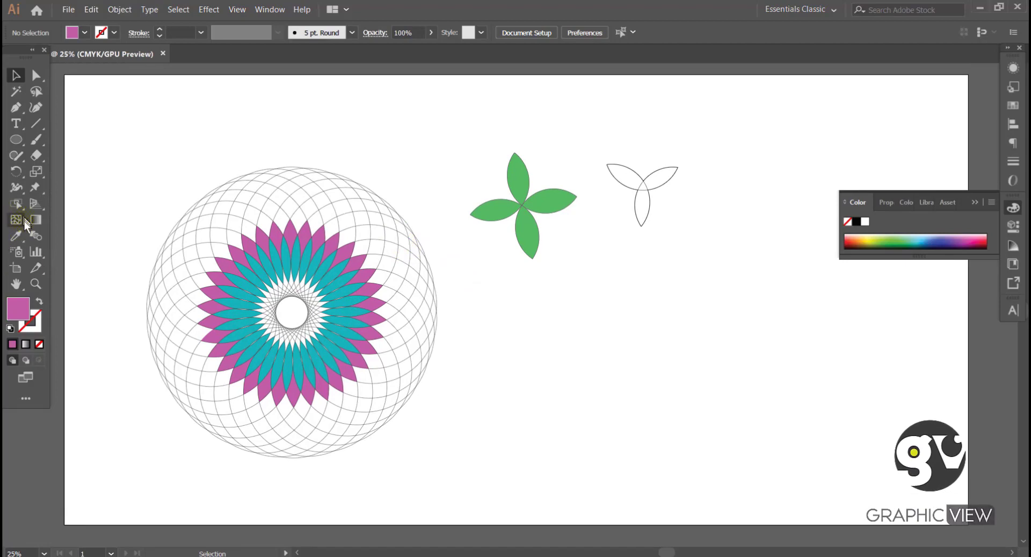
{"action": "left_click_drag", "start_coordinate": [120, 158], "coordinate": [387, 392]}
{"action": "mouse_move", "coordinate": [321, 328]}
{"action": "left_mouse_down"}
{"action": "mouse_move", "coordinate": [303, 294]}
{"action": "mouse_move", "coordinate": [297, 302]}
{"action": "left_mouse_up"}
{"action": "left_click_drag", "start_coordinate": [479, 166], "coordinate": [550, 268]}
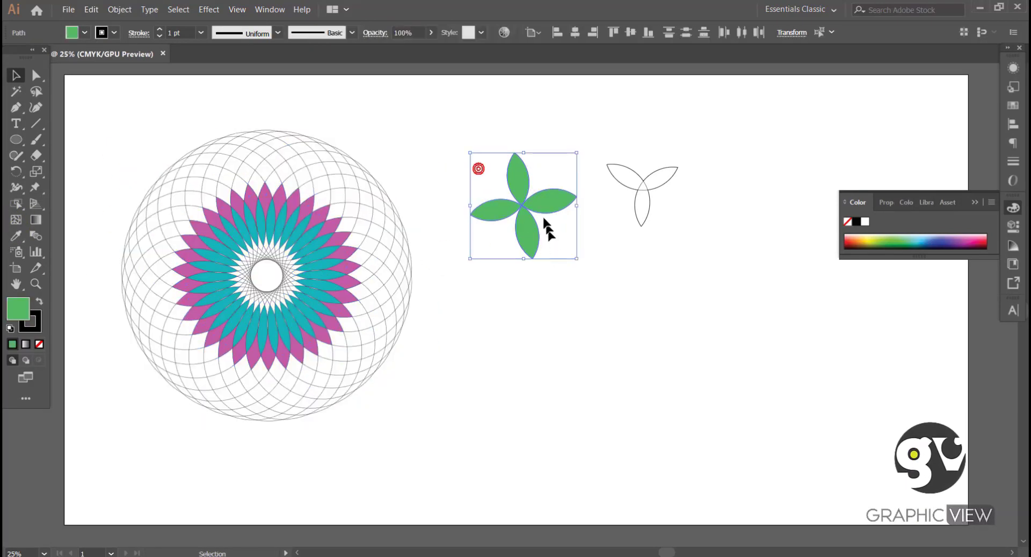
{"action": "left_click_drag", "start_coordinate": [544, 220], "coordinate": [542, 171]}
{"action": "left_click", "coordinate": [646, 182]}
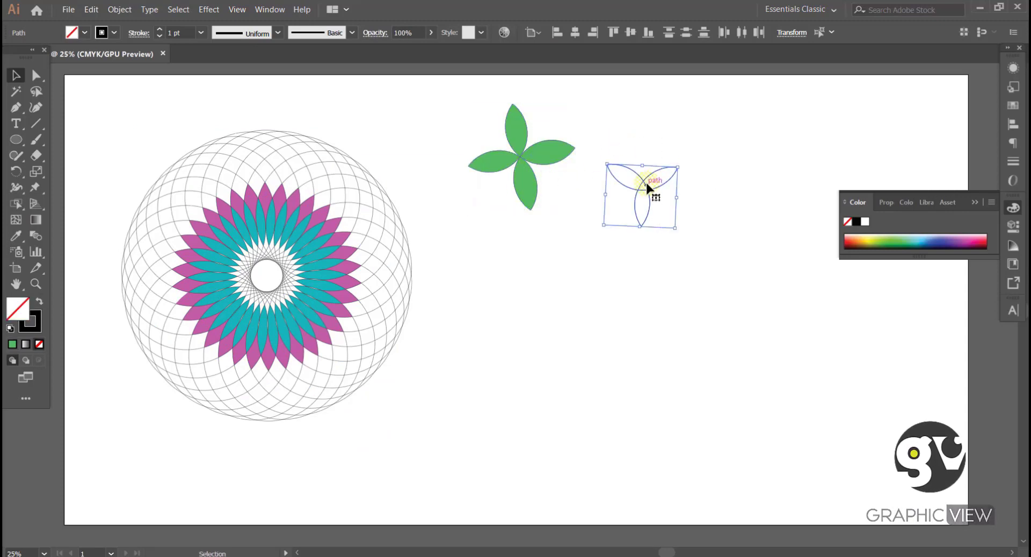
{"action": "left_click_drag", "start_coordinate": [645, 181], "coordinate": [694, 129]}
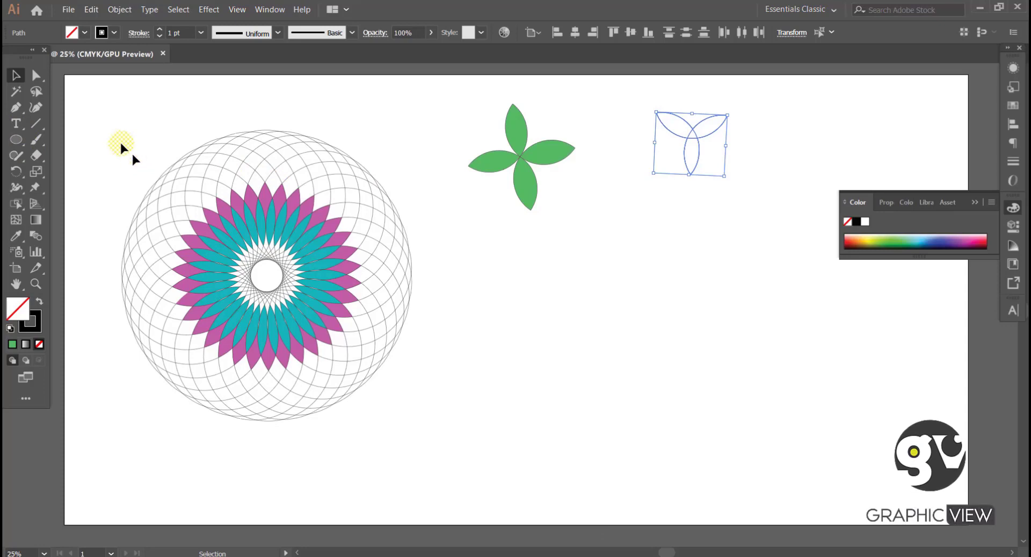
Add the point text "design" in the empty area beside the ring with the Type tool.
{"action": "left_click", "coordinate": [183, 155]}
{"action": "left_click_drag", "start_coordinate": [107, 124], "coordinate": [450, 385]}
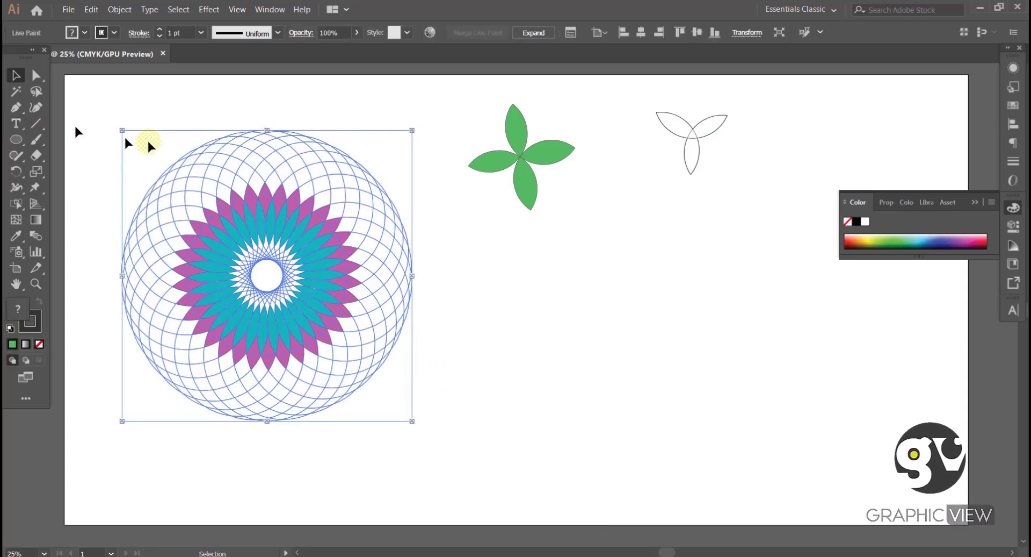
{"action": "left_click", "coordinate": [17, 125]}
{"action": "left_click", "coordinate": [497, 284]}
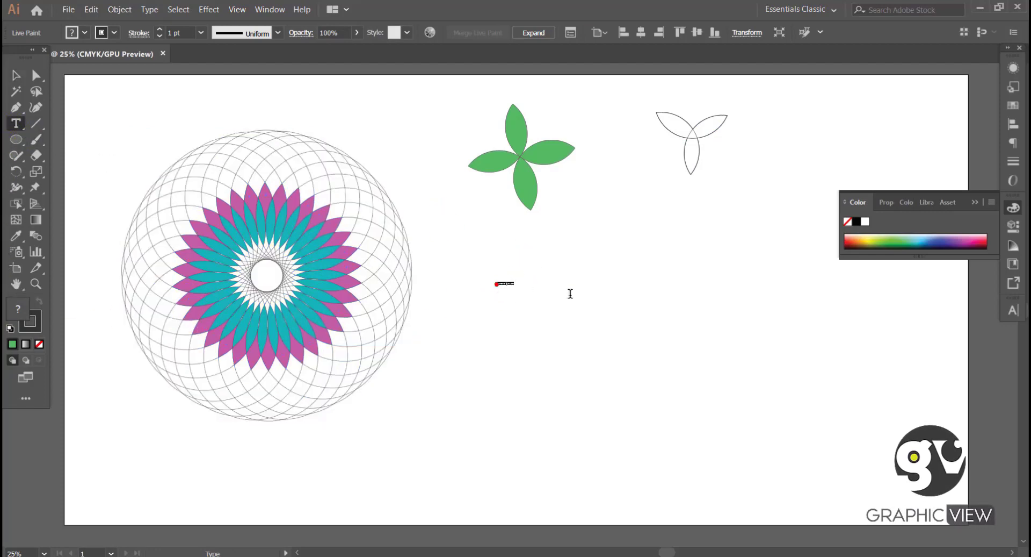
{"action": "type", "text": "a"}
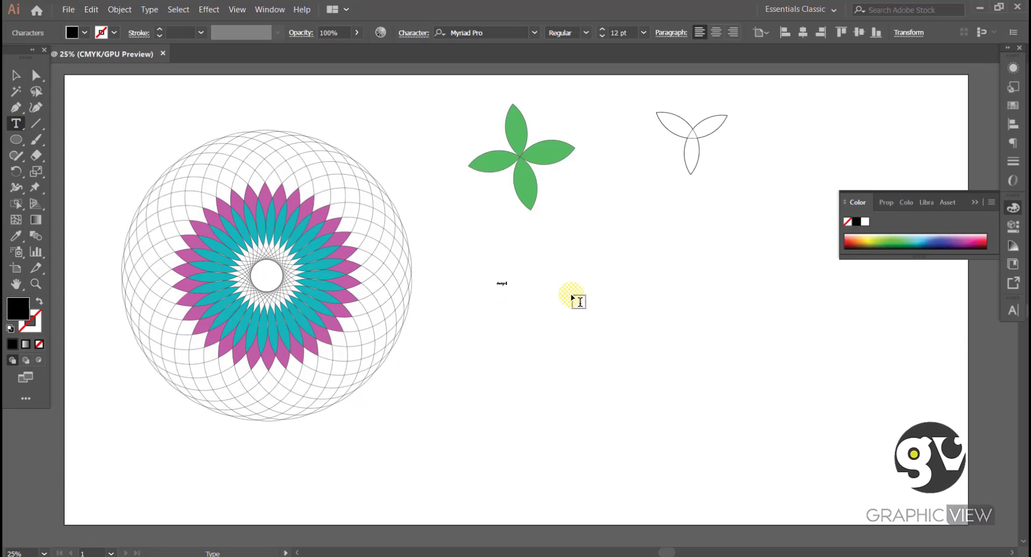
{"action": "left_click", "coordinate": [14, 73]}
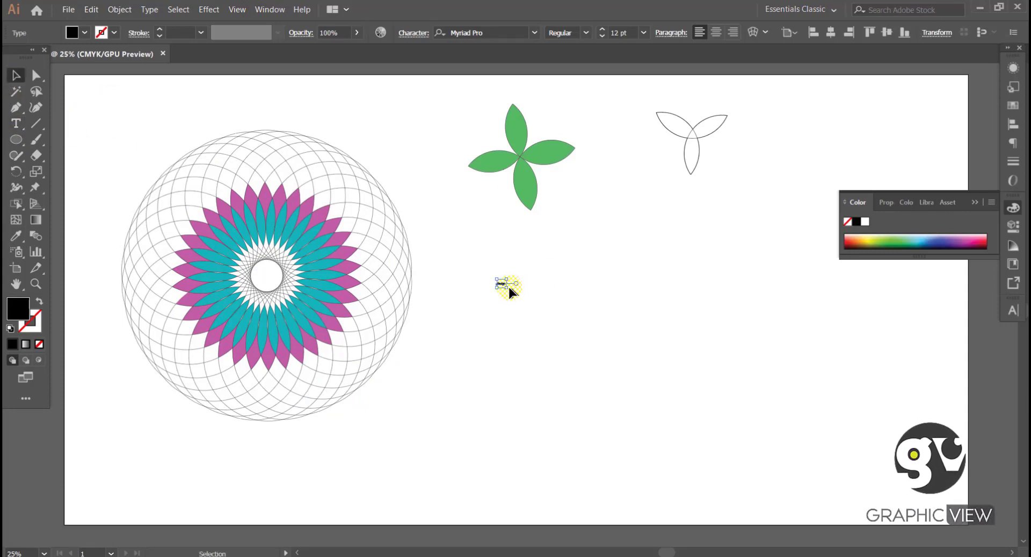
Enlarge the "design" text to about 235 pt and place it beside the ring, below the green flower.
{"action": "left_click", "coordinate": [507, 288]}
{"action": "left_click_drag", "start_coordinate": [508, 288], "coordinate": [586, 337]}
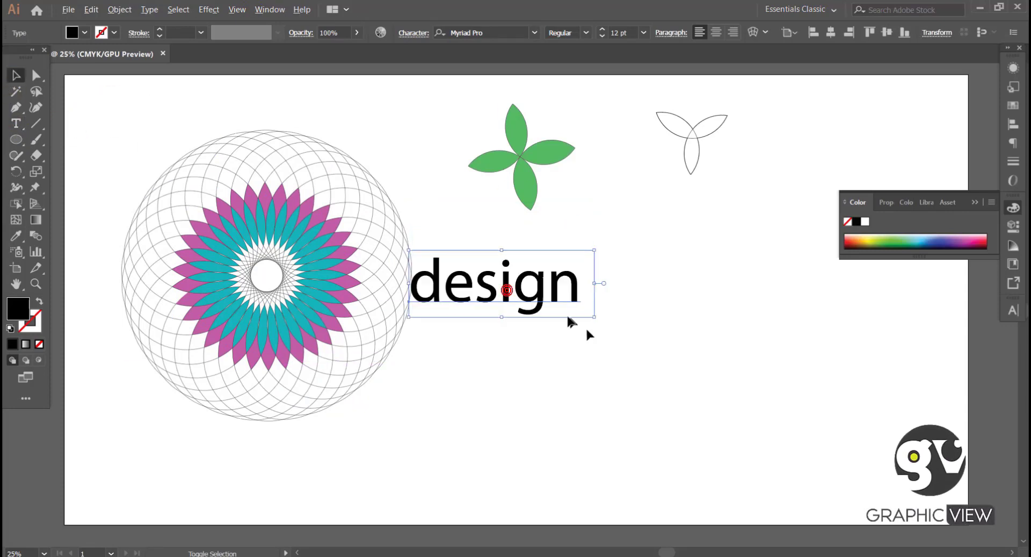
{"action": "left_click_drag", "start_coordinate": [541, 297], "coordinate": [626, 321]}
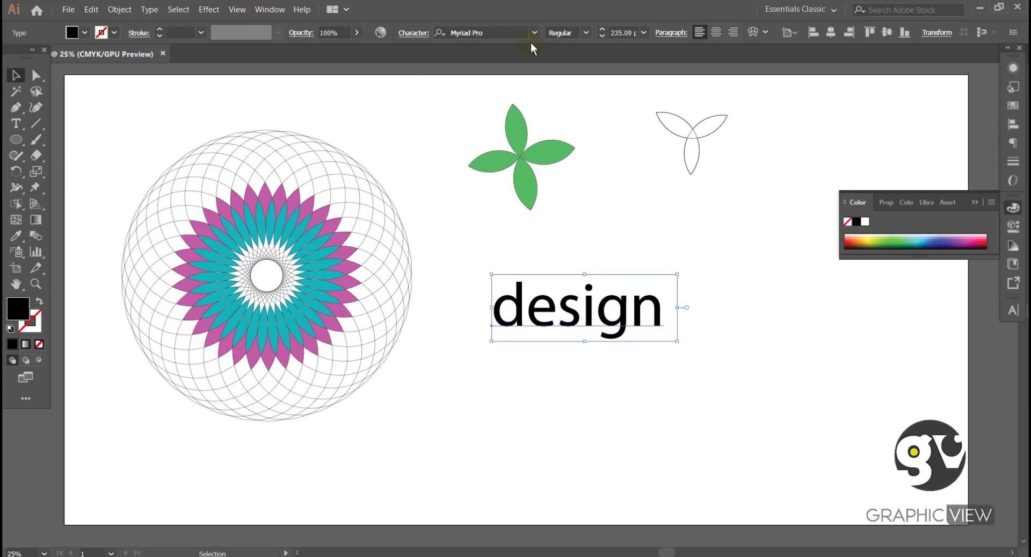
Set the font of the "design" text to Gilroy ExtraBold.
{"action": "left_click", "coordinate": [517, 30]}
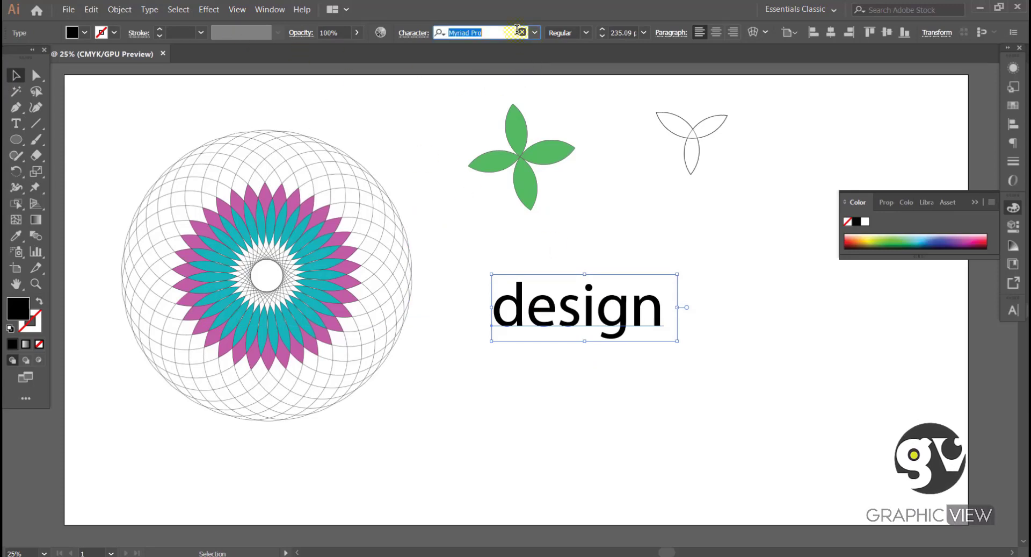
{"action": "type", "text": "gilro"}
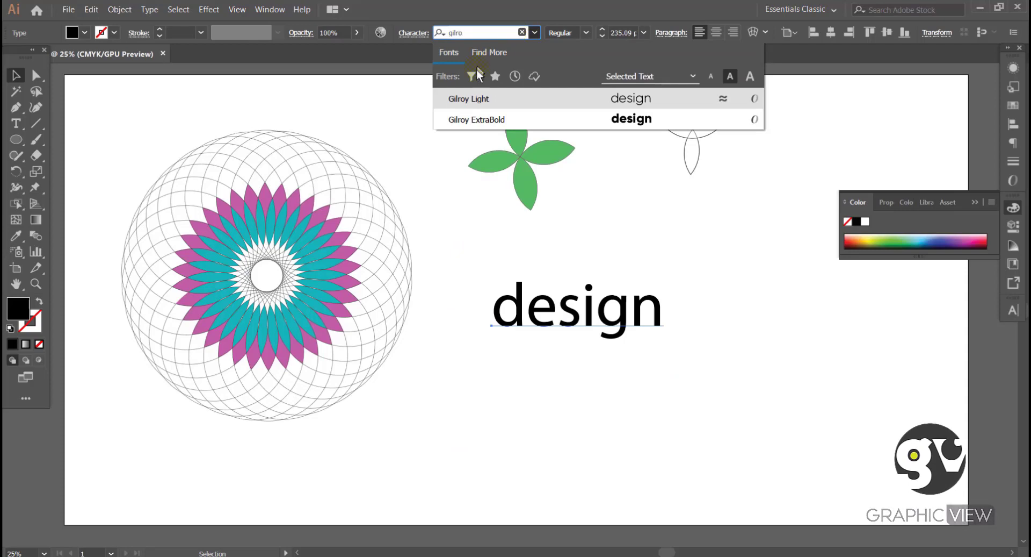
{"action": "left_click", "coordinate": [477, 120]}
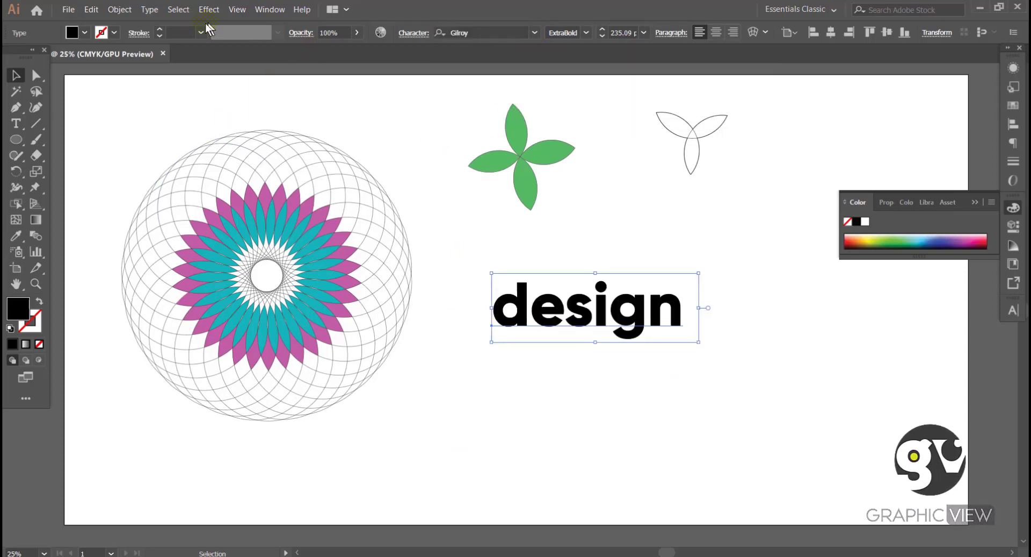
Change the "design" text to uppercase and move it lower, beneath the green four-petal flower and beside the ring.
{"action": "left_click", "coordinate": [150, 9]}
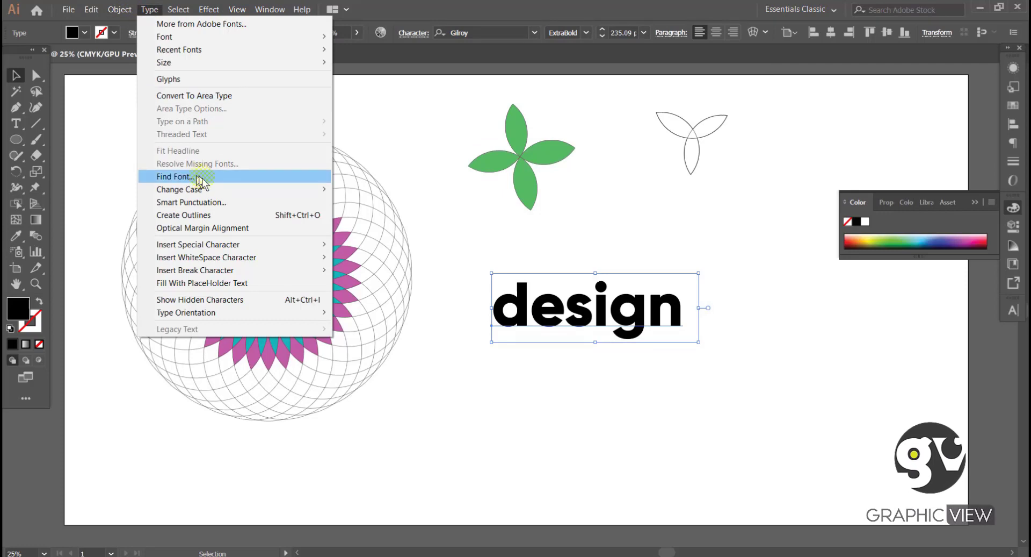
{"action": "mouse_move", "coordinate": [226, 189]}
{"action": "left_click", "coordinate": [365, 190]}
{"action": "left_click_drag", "start_coordinate": [612, 298], "coordinate": [621, 365]}
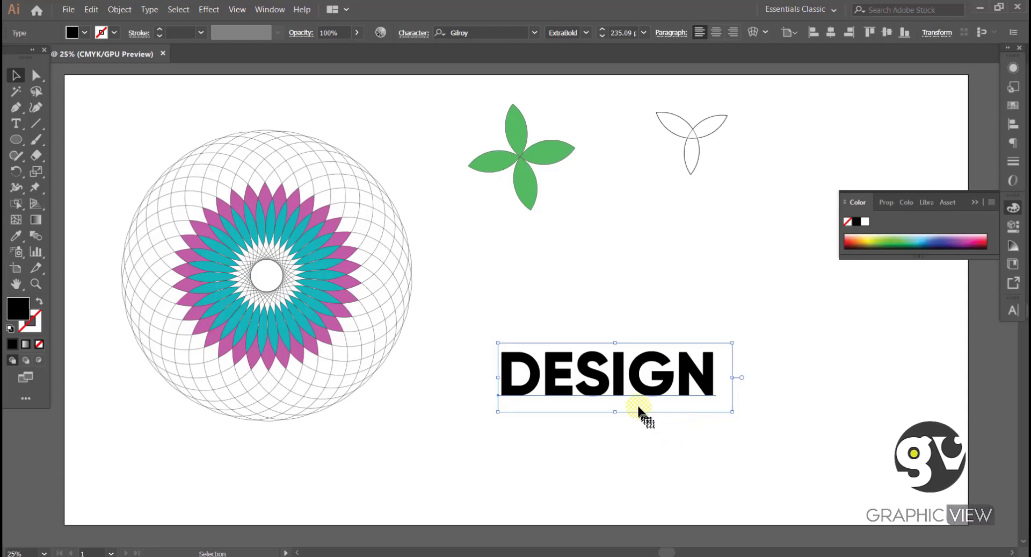
{"action": "left_click_drag", "start_coordinate": [633, 386], "coordinate": [613, 381]}
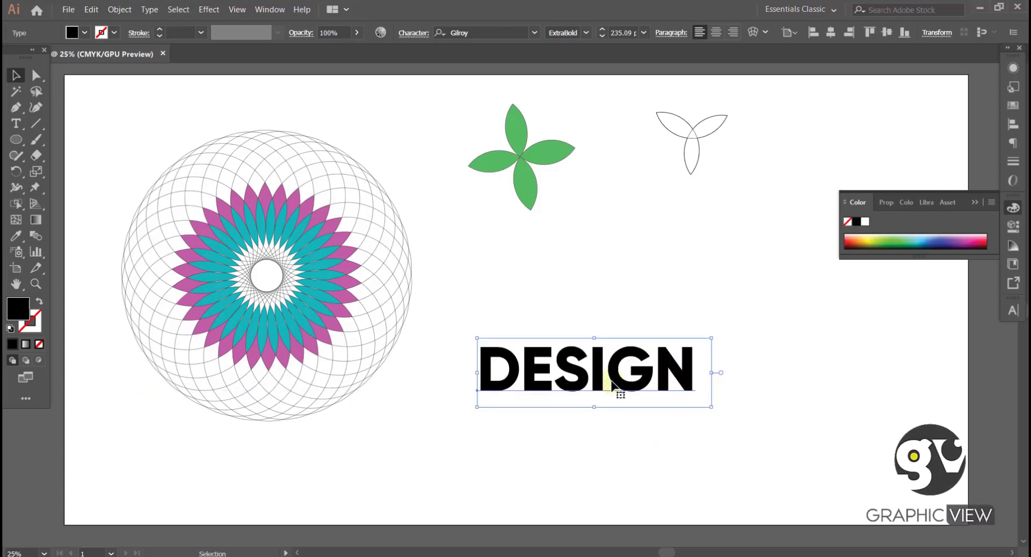
{"action": "left_click_drag", "start_coordinate": [608, 381], "coordinate": [602, 352]}
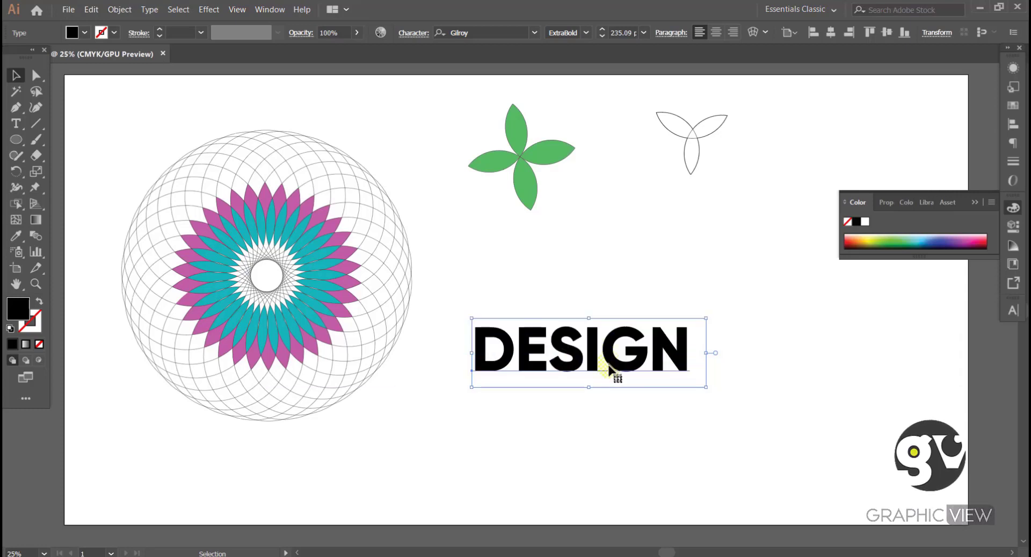
Recolour the "DESIGN" text with the magenta of the ring's outer petals using the Eyedropper.
{"action": "key", "text": "ctrl+equal"}
{"action": "left_click_drag", "start_coordinate": [555, 306], "coordinate": [591, 320]}
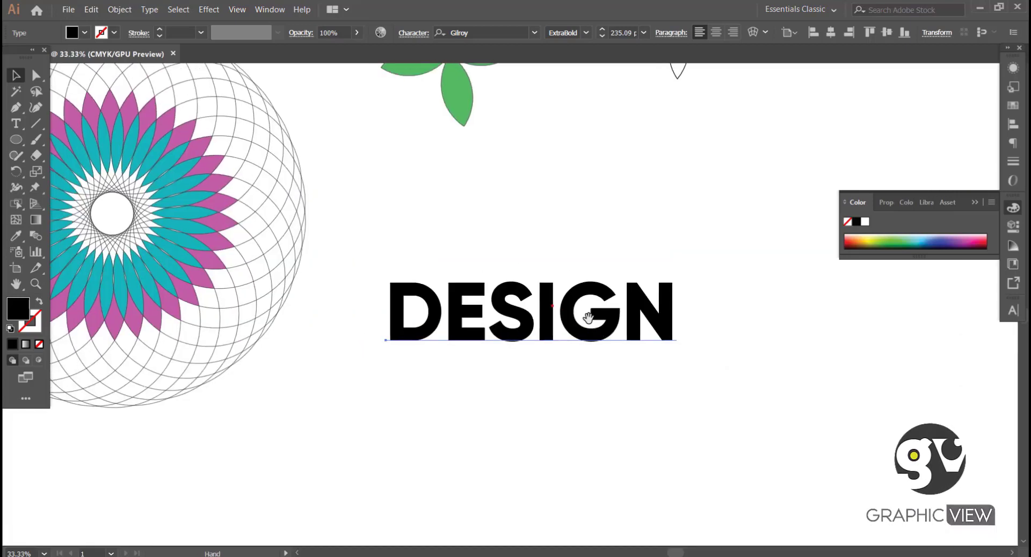
{"action": "left_click_drag", "start_coordinate": [428, 309], "coordinate": [497, 321]}
{"action": "left_click", "coordinate": [18, 237]}
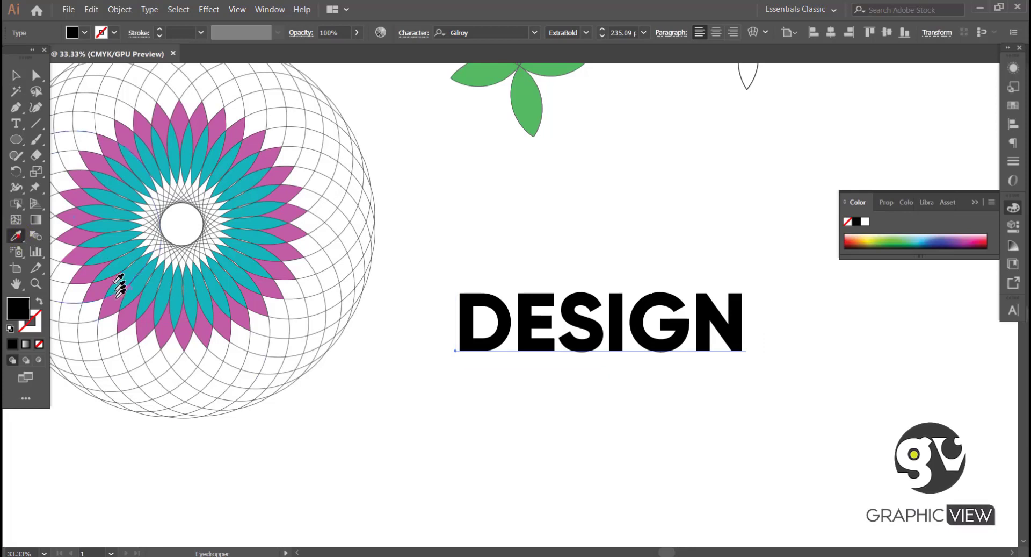
{"action": "left_click", "coordinate": [108, 309]}
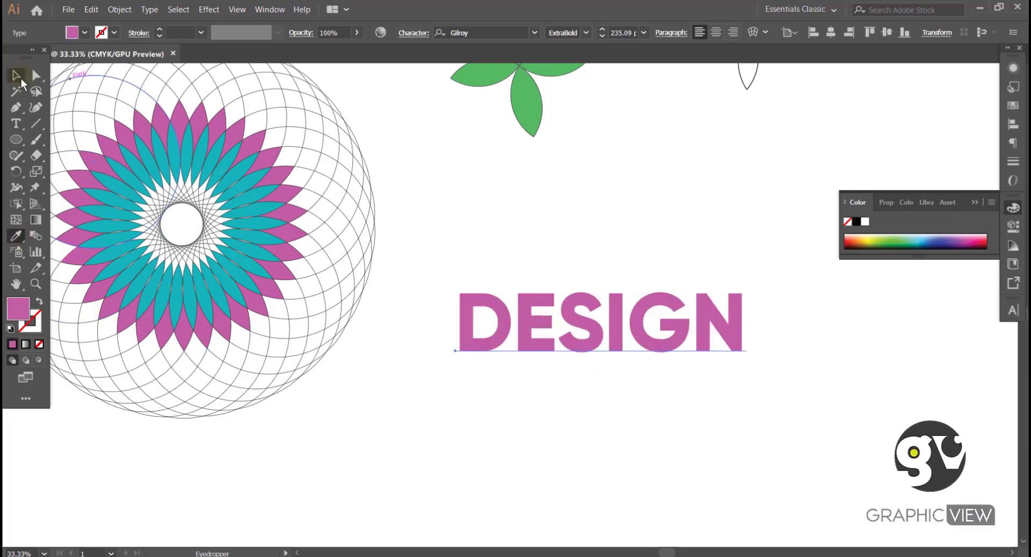
{"action": "left_click", "coordinate": [20, 78]}
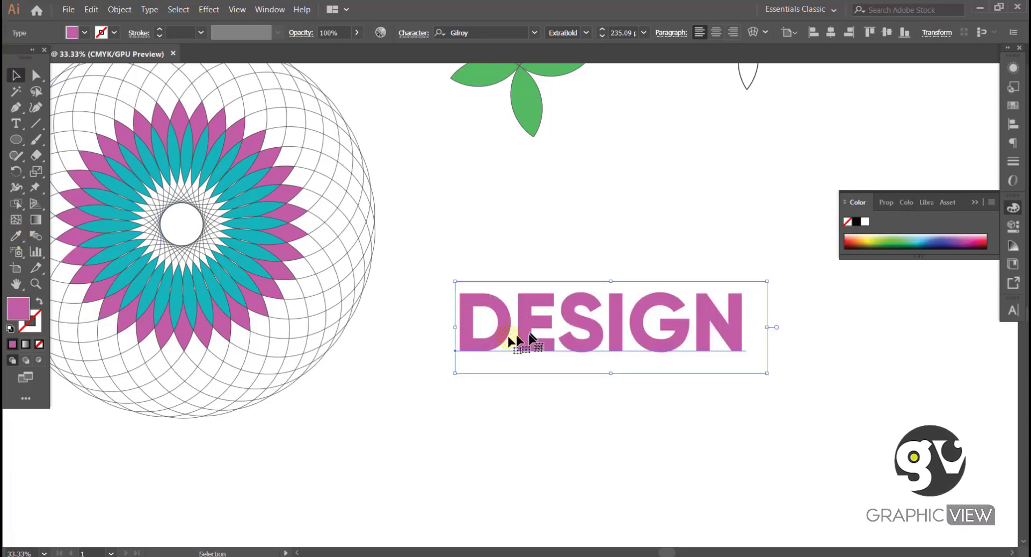
Expand the "DESIGN" text's object and fill into editable letter shapes, then deselect it.
{"action": "left_click", "coordinate": [119, 9]}
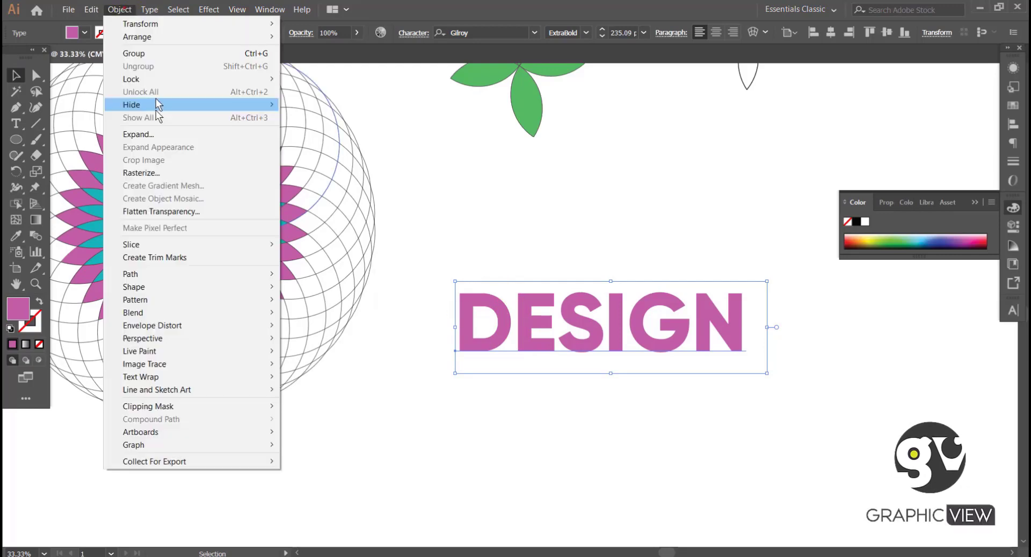
{"action": "left_click", "coordinate": [147, 136]}
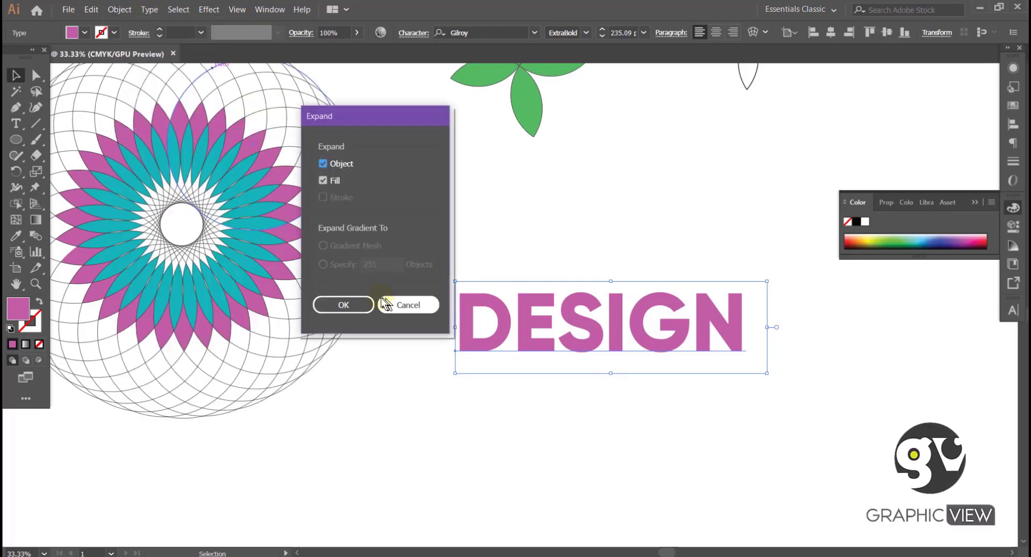
{"action": "left_click", "coordinate": [341, 304]}
{"action": "left_click", "coordinate": [541, 217]}
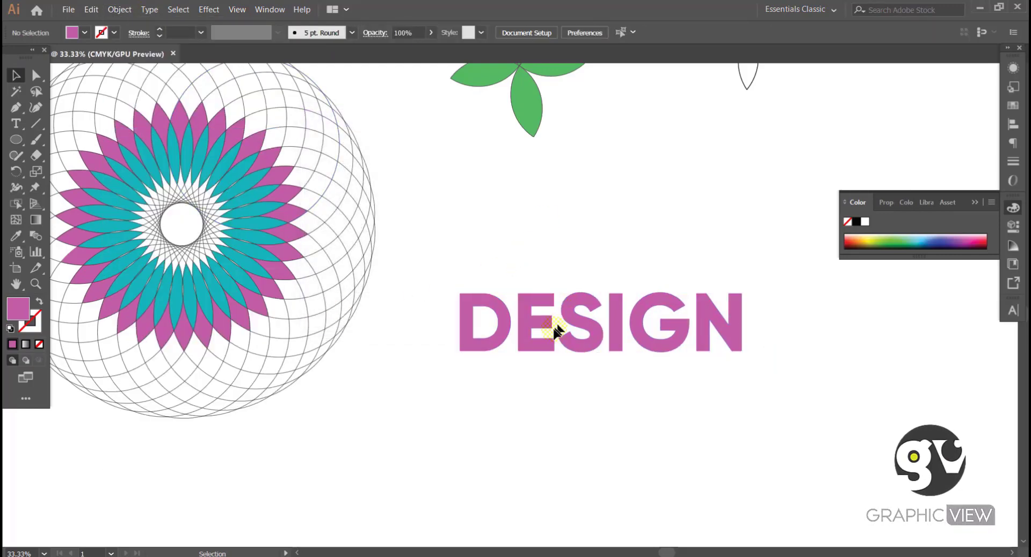
Draw a diagonal line with the Line Segment tool across the end of the E's middle bar, towards the S.
{"action": "left_click", "coordinate": [655, 324], "text": "ctrl"}
{"action": "left_click_drag", "start_coordinate": [539, 315], "coordinate": [596, 301]}
{"action": "left_click_drag", "start_coordinate": [361, 295], "coordinate": [407, 292]}
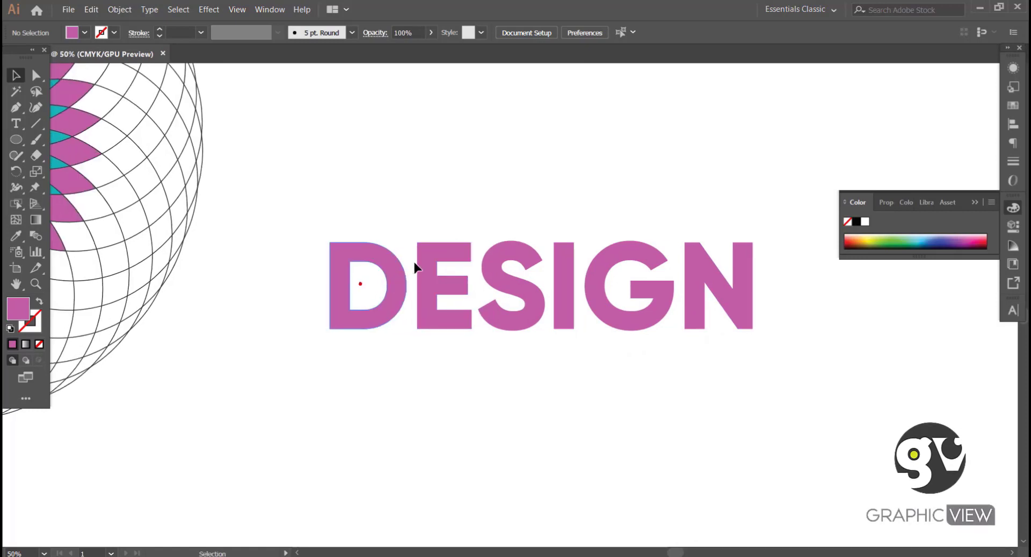
{"action": "left_click", "coordinate": [34, 127]}
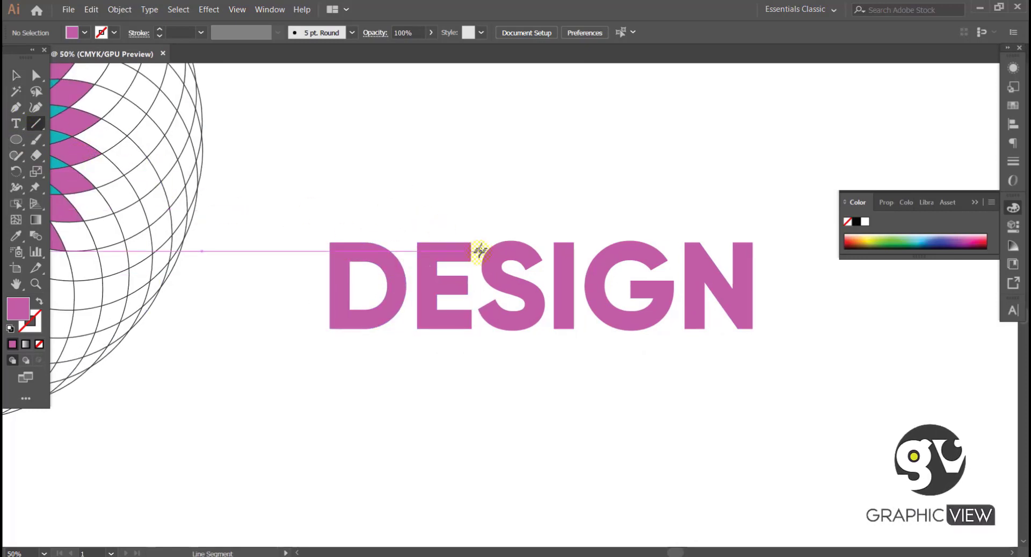
{"action": "left_click_drag", "start_coordinate": [452, 271], "coordinate": [478, 308]}
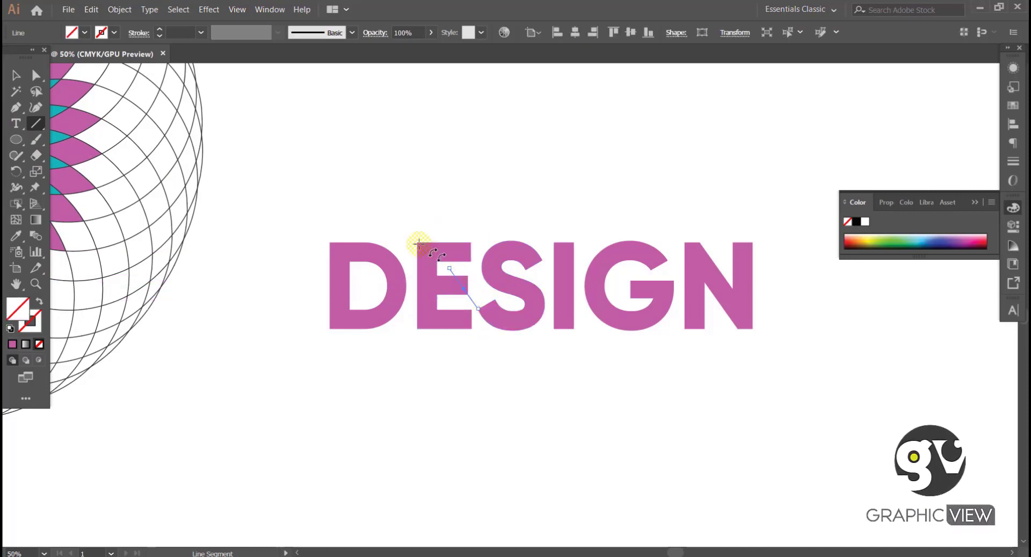
Cut the tip off the E's middle bar along the diagonal line with the Shape Builder tool.
{"action": "left_click", "coordinate": [18, 74]}
{"action": "left_click_drag", "start_coordinate": [299, 179], "coordinate": [632, 381]}
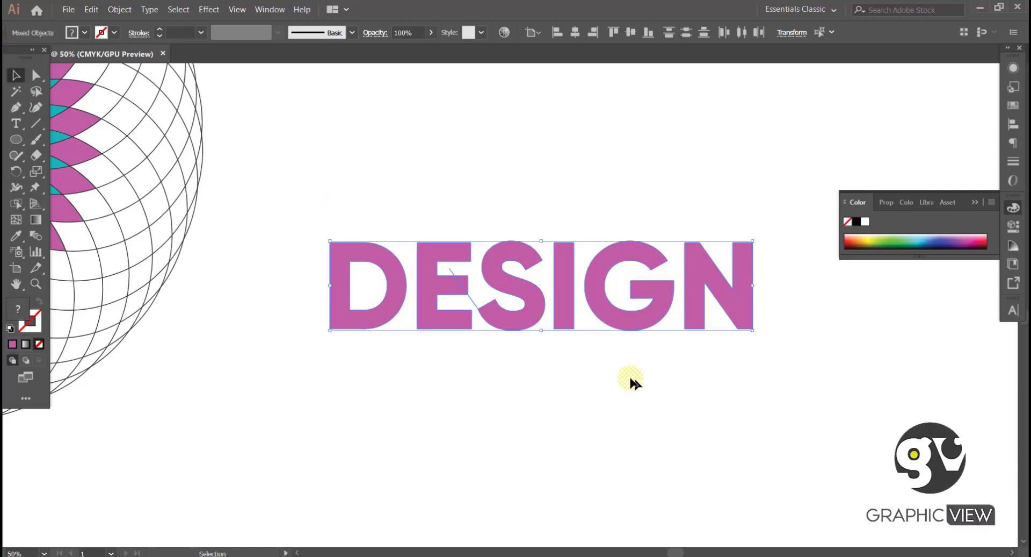
{"action": "left_click", "coordinate": [17, 219]}
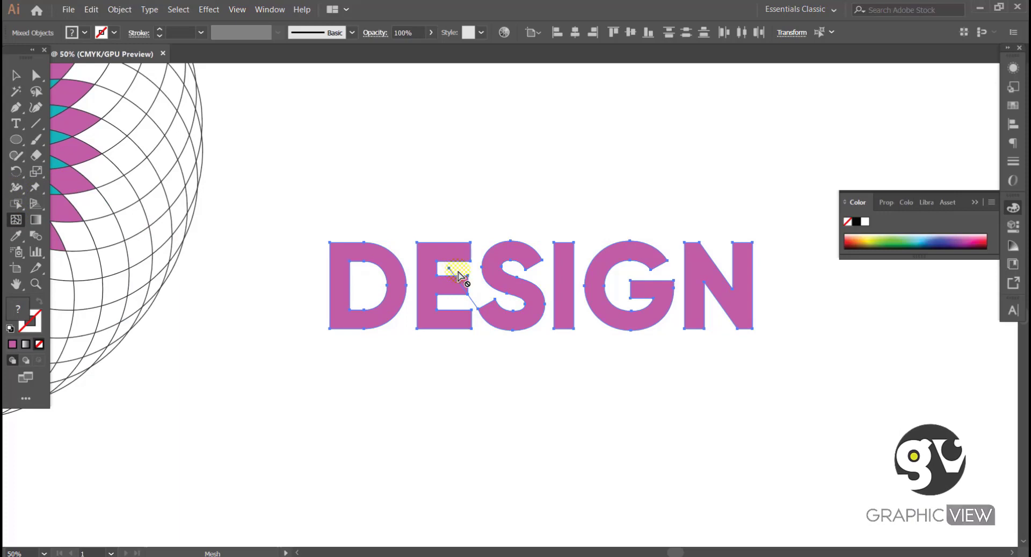
{"action": "left_click_drag", "start_coordinate": [18, 209], "coordinate": [76, 203]}
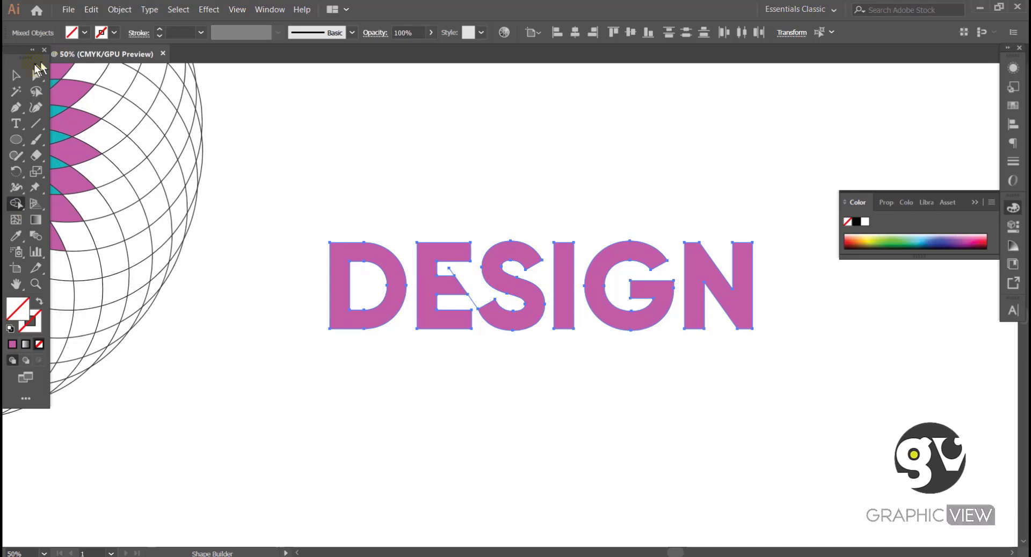
{"action": "left_click", "coordinate": [16, 75]}
{"action": "left_click", "coordinate": [347, 125]}
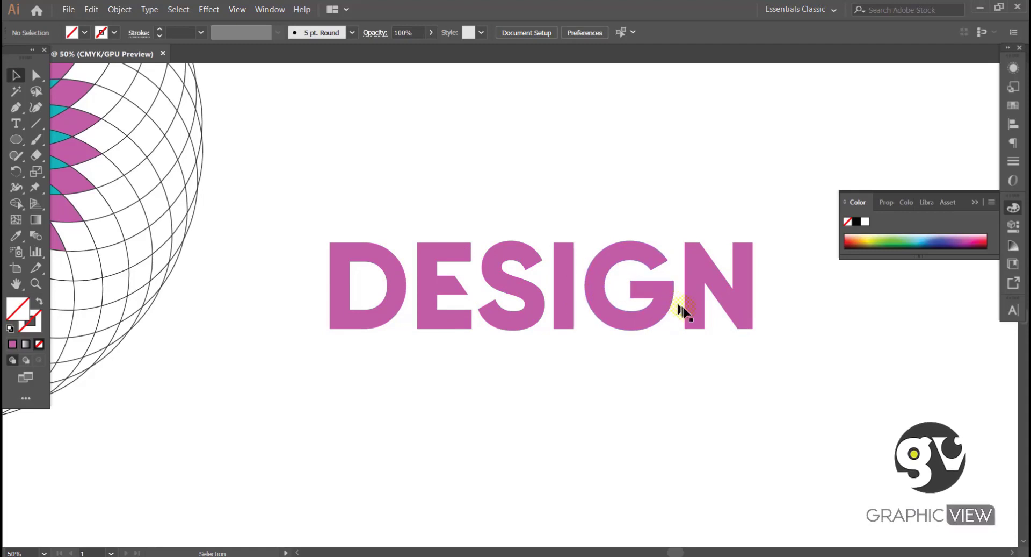
Draw a diagonal line with the Line Segment tool across the inner end of the G's horizontal bar.
{"action": "scroll", "coordinate": [691, 309], "scroll_direction": "down", "scroll_amount": 1}
{"action": "left_click", "coordinate": [545, 296], "text": "ctrl+alt"}
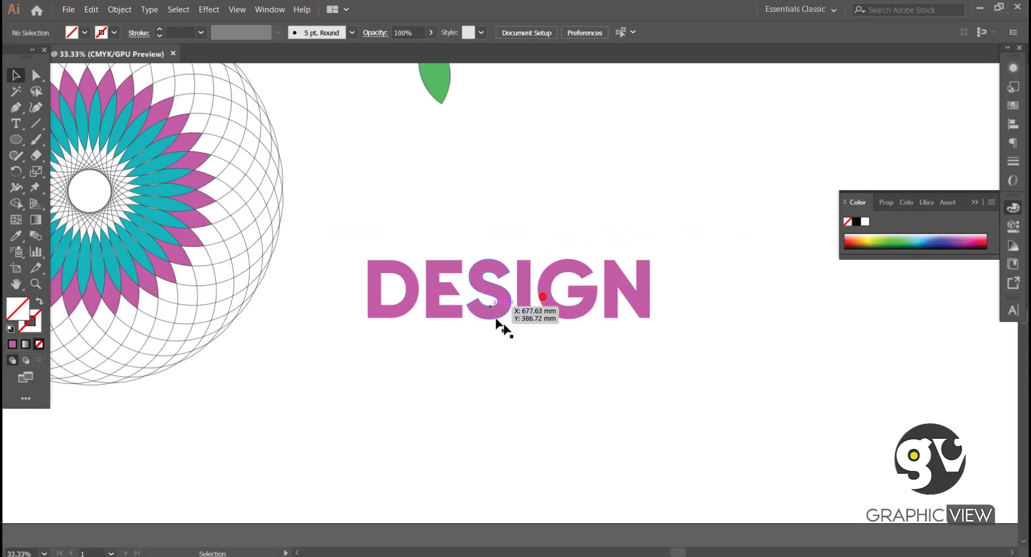
{"action": "left_click", "coordinate": [538, 307], "text": "ctrl"}
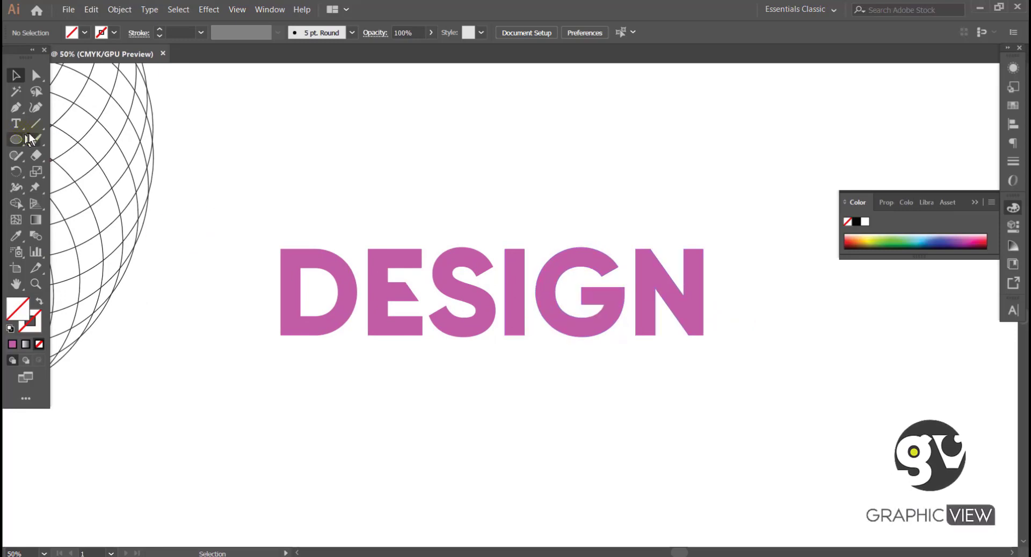
{"action": "left_click", "coordinate": [36, 123]}
{"action": "left_click_drag", "start_coordinate": [584, 309], "coordinate": [609, 285]}
{"action": "left_click", "coordinate": [16, 76]}
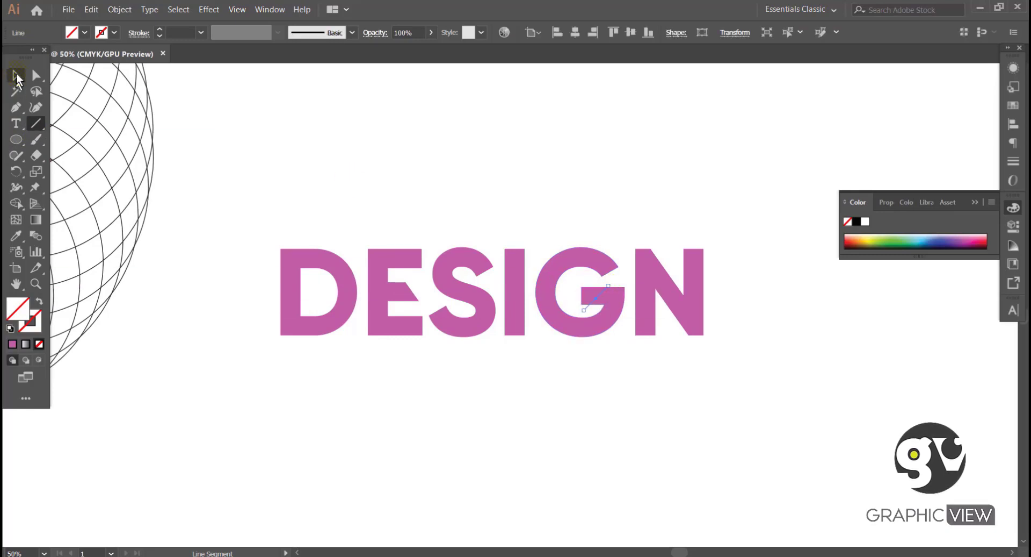
{"action": "left_click_drag", "start_coordinate": [266, 193], "coordinate": [817, 401]}
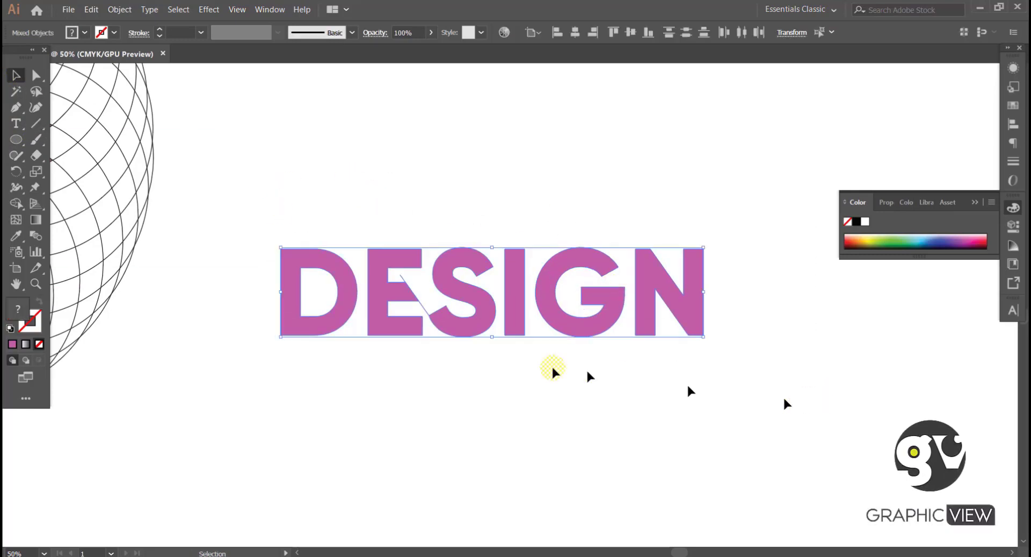
{"action": "left_click", "coordinate": [573, 291]}
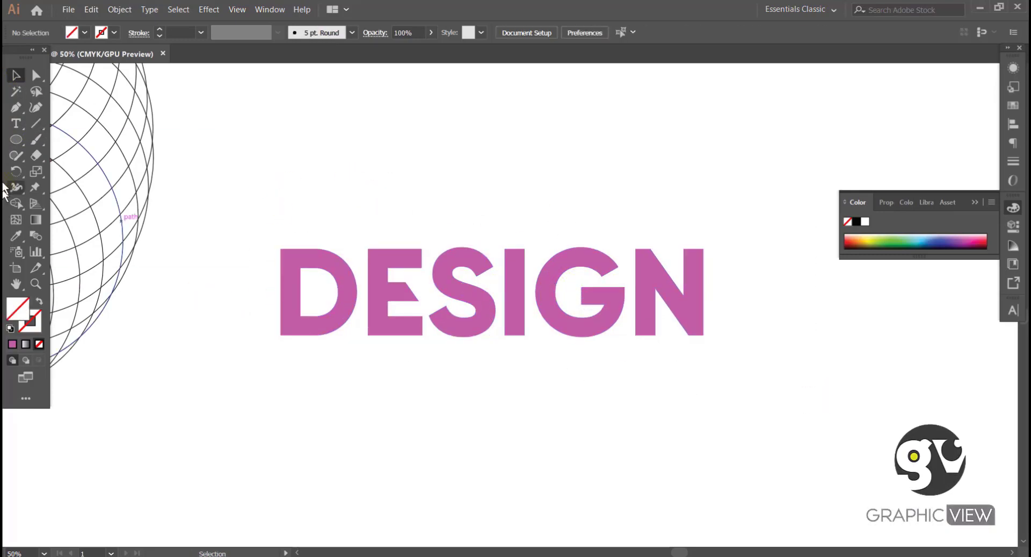
{"action": "left_click", "coordinate": [34, 124]}
{"action": "left_click_drag", "start_coordinate": [552, 337], "coordinate": [601, 288]}
{"action": "key", "text": "ctrl+z"}
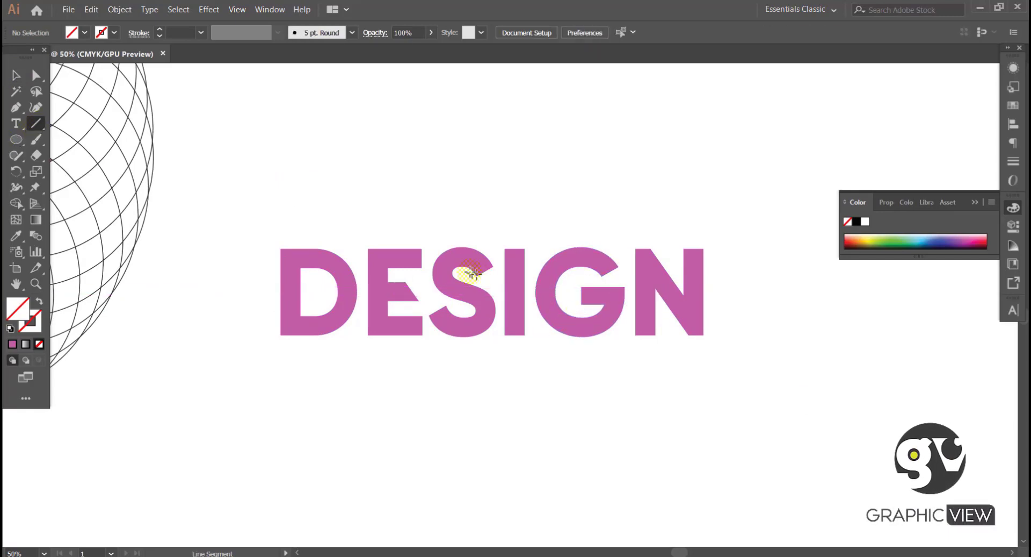
Cut the inner end off the G's horizontal bar along the diagonal line with the Shape Builder tool.
{"action": "left_click", "coordinate": [14, 72]}
{"action": "left_click_drag", "start_coordinate": [426, 154], "coordinate": [661, 387]}
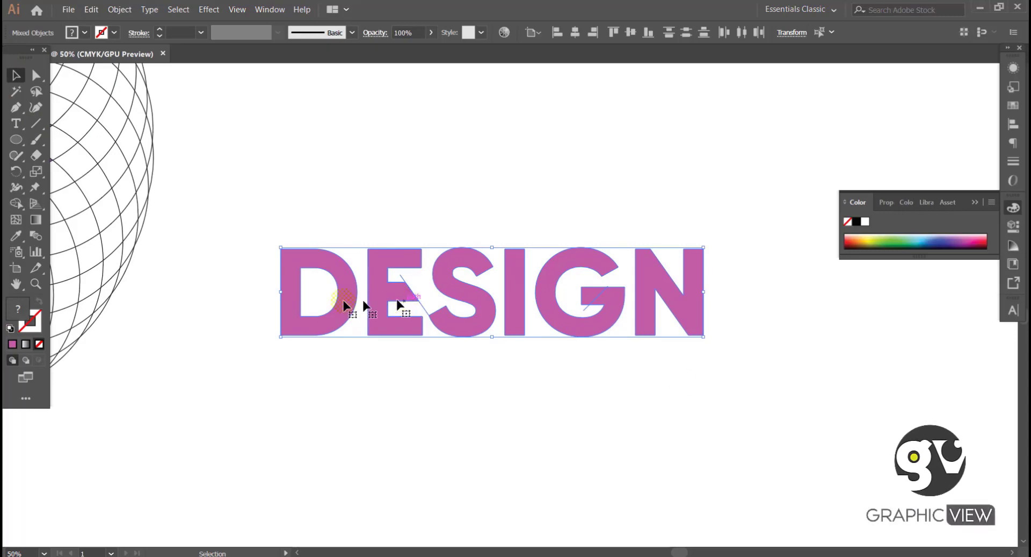
{"action": "left_click", "coordinate": [16, 203]}
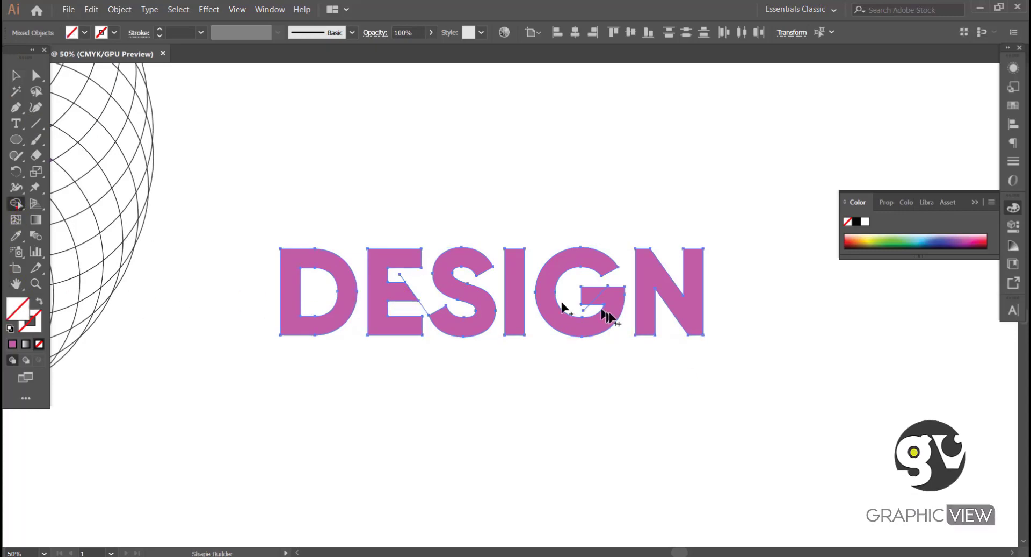
{"action": "left_click", "coordinate": [585, 281]}
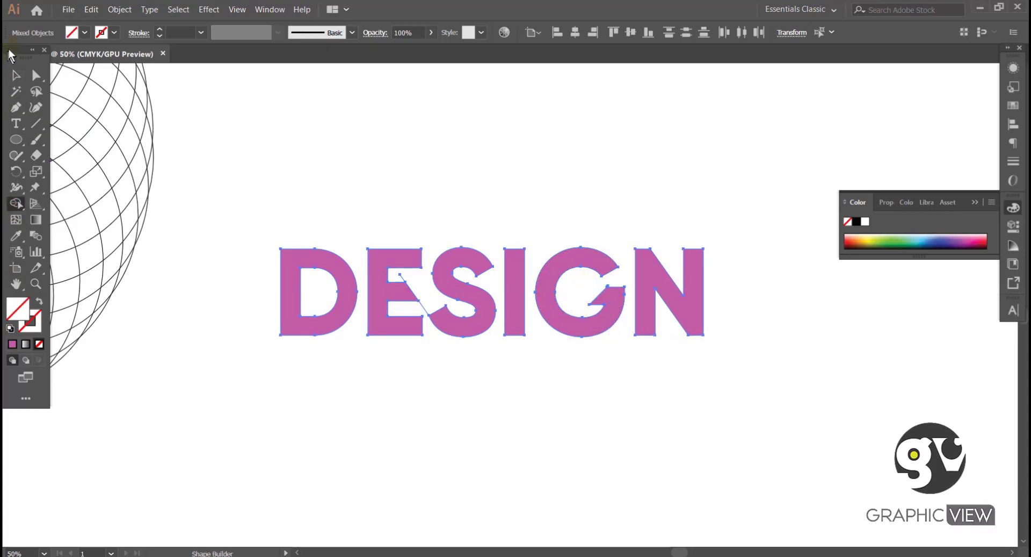
{"action": "left_click", "coordinate": [15, 75]}
{"action": "left_click", "coordinate": [409, 90]}
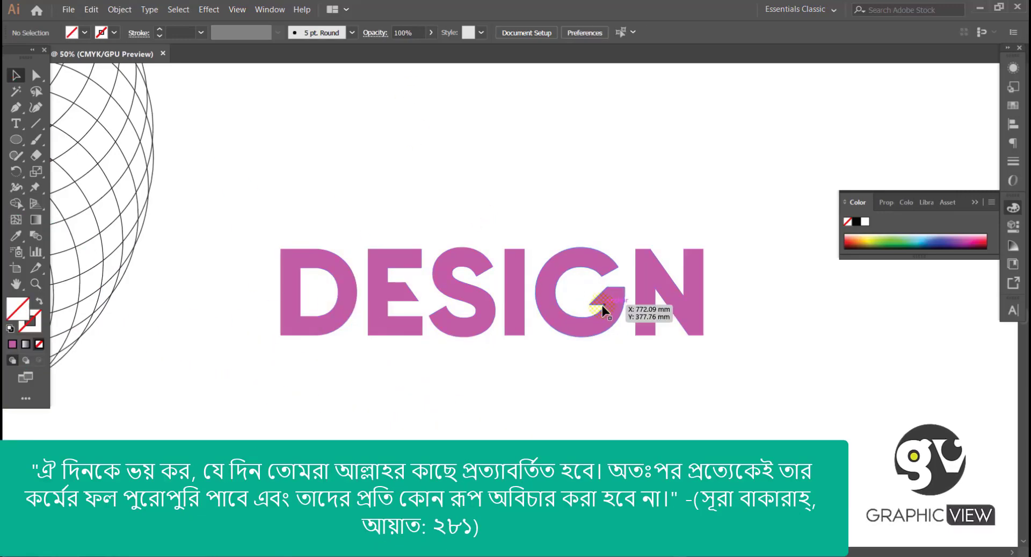
Turn the three-petal outline into a Live Paint group with the Live Paint Bucket.
{"action": "key", "text": "ctrl+minus"}
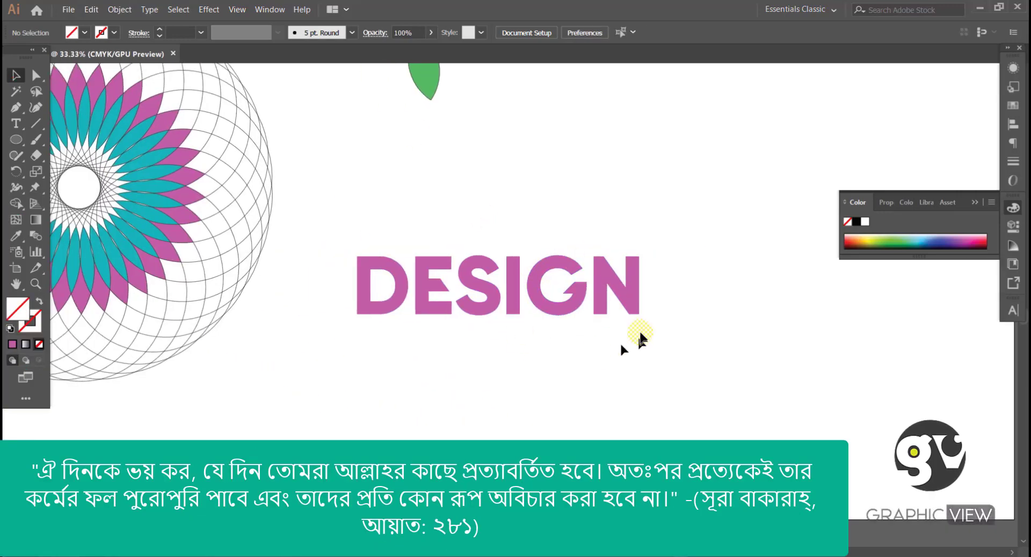
{"action": "left_click", "coordinate": [537, 320], "text": "ctrl+alt"}
{"action": "left_click_drag", "start_coordinate": [494, 311], "coordinate": [609, 358]}
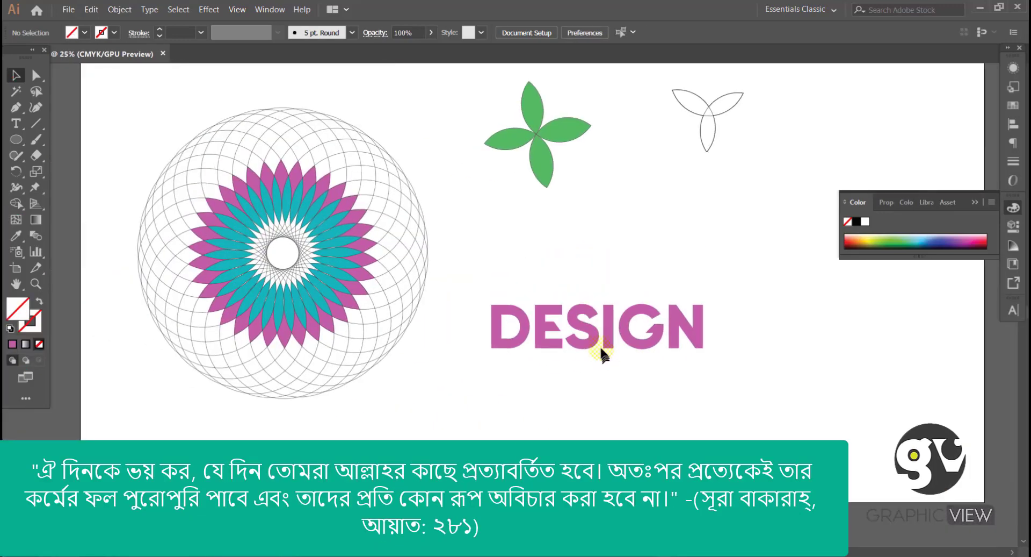
{"action": "left_click_drag", "start_coordinate": [581, 306], "coordinate": [563, 323]}
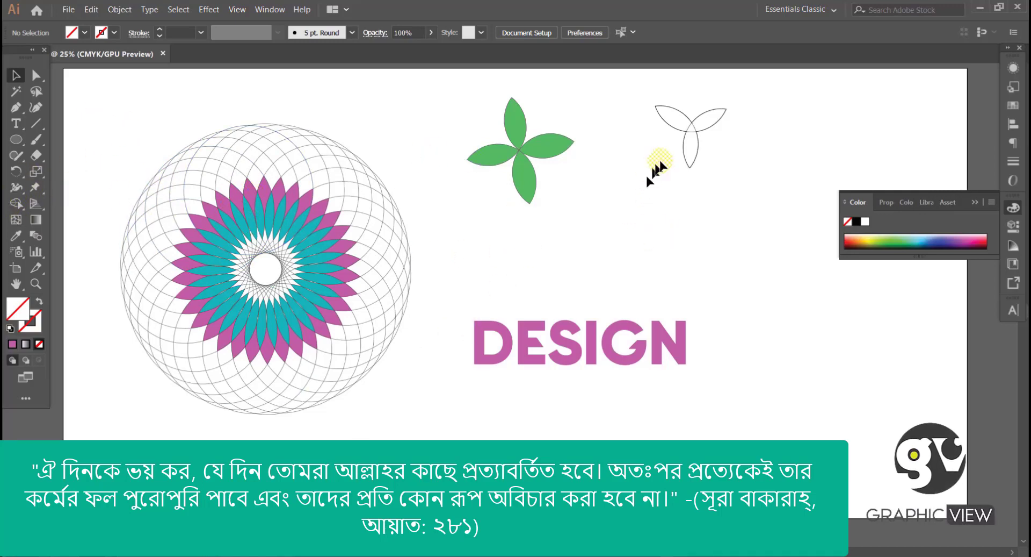
{"action": "left_click_drag", "start_coordinate": [637, 103], "coordinate": [716, 192]}
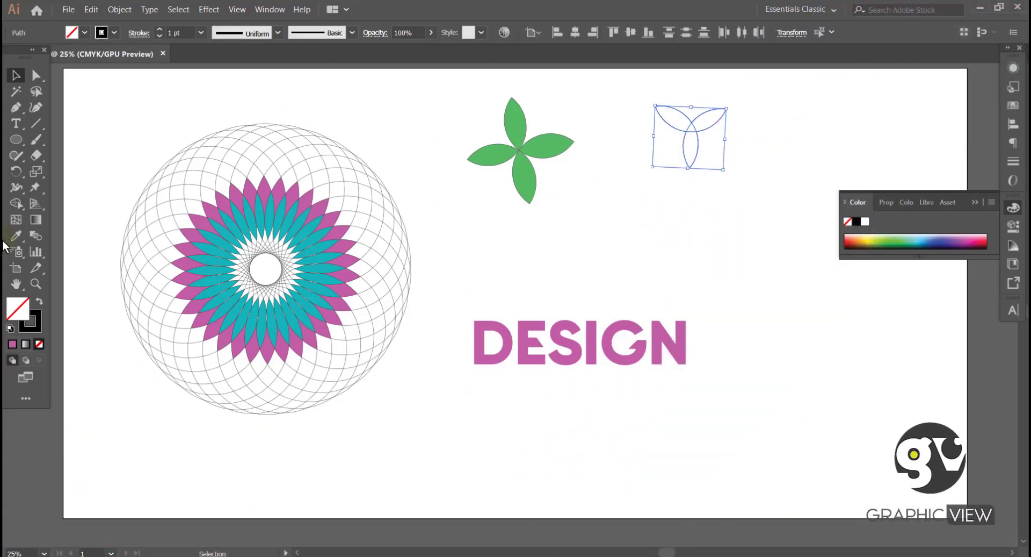
{"action": "mouse_move", "coordinate": [16, 203]}
{"action": "left_mouse_down"}
{"action": "mouse_move", "coordinate": [33, 218]}
{"action": "mouse_move", "coordinate": [61, 217]}
{"action": "left_mouse_up"}
{"action": "left_click", "coordinate": [693, 155]}
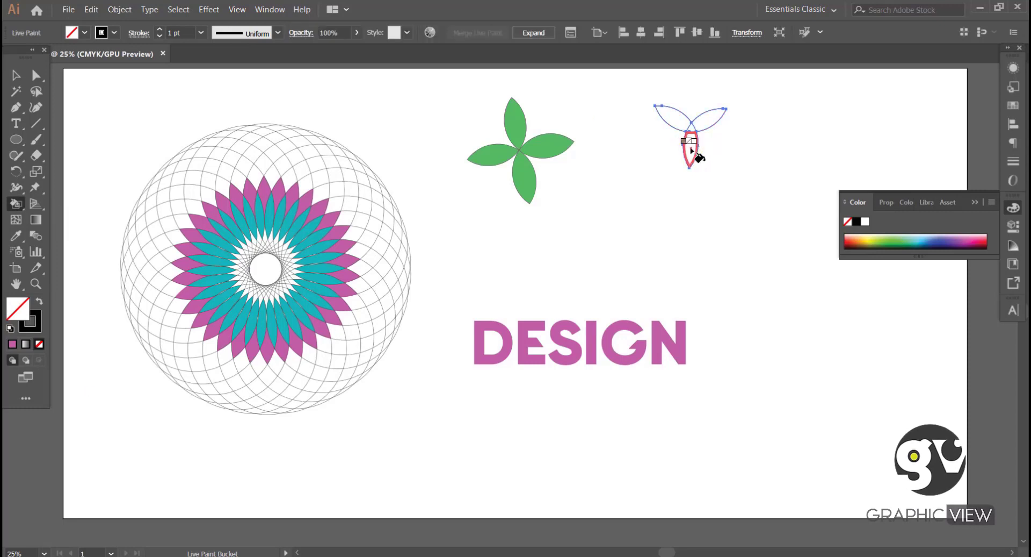
Set the fill to a golden orange with hue 40° and paint the lower petal of the three-petal shape.
{"action": "double_click", "coordinate": [17, 309]}
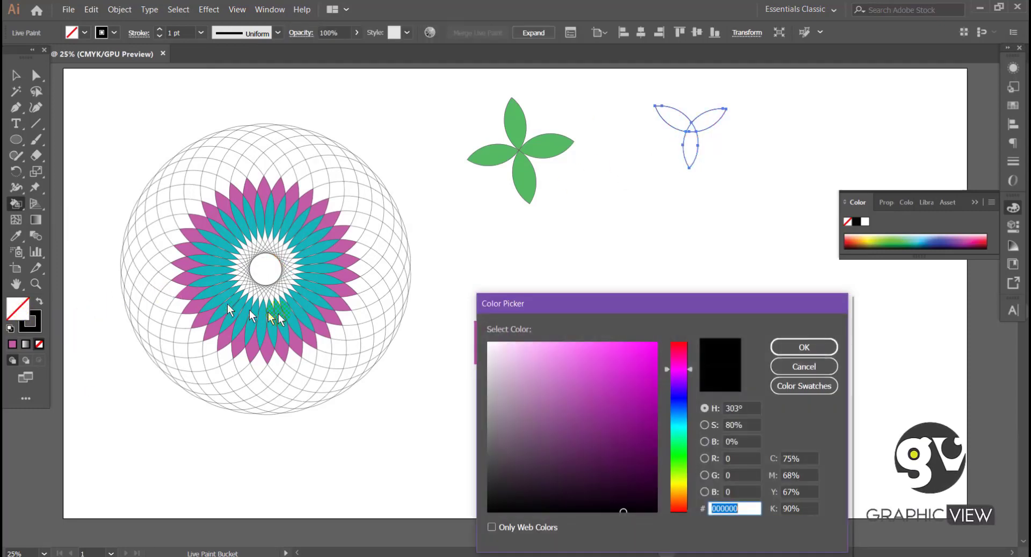
{"action": "left_click_drag", "start_coordinate": [667, 393], "coordinate": [678, 493]}
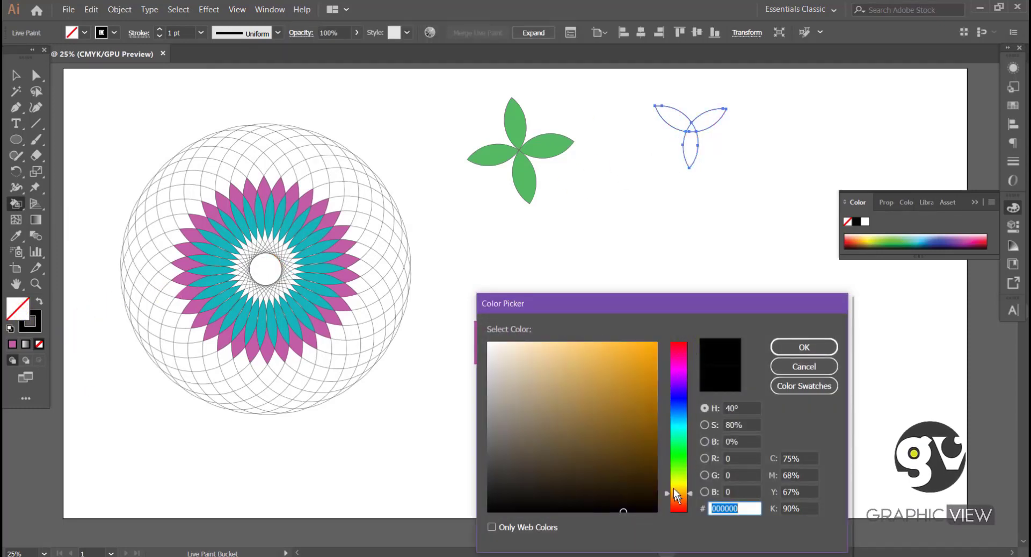
{"action": "left_click", "coordinate": [643, 384]}
{"action": "left_click", "coordinate": [804, 346]}
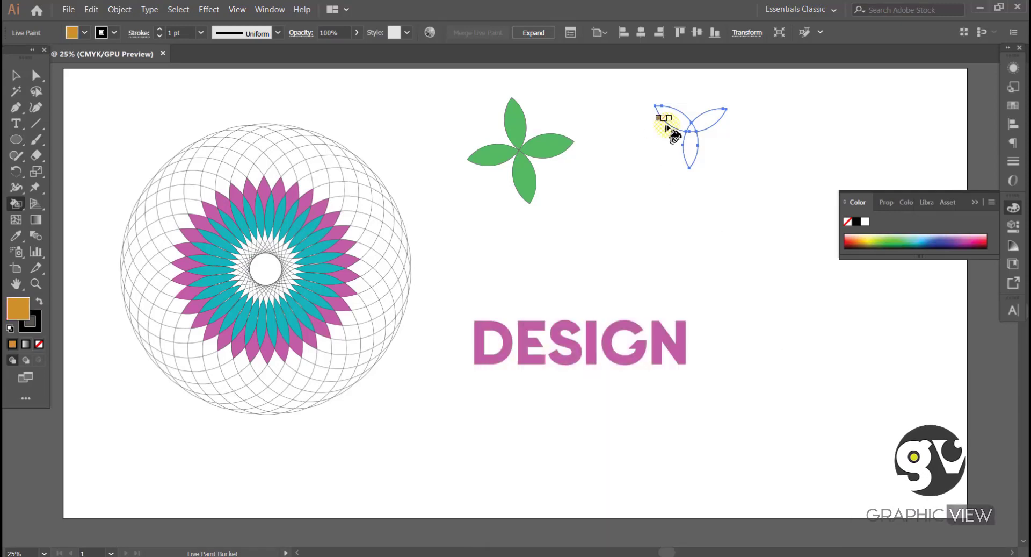
{"action": "left_click", "coordinate": [697, 157]}
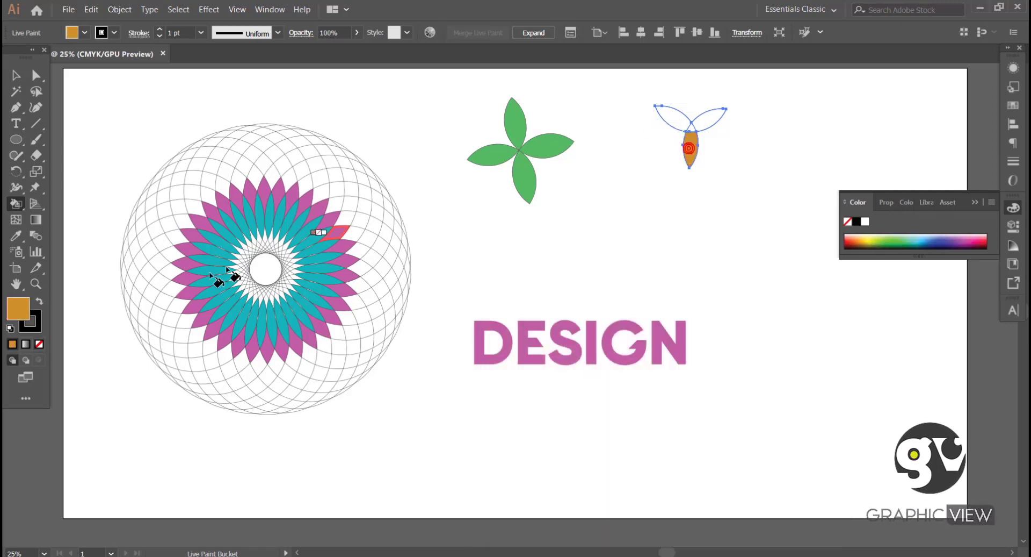
Change the fill to a brighter orange with hue 24° and paint the upper-right petal of the three-petal shape.
{"action": "double_click", "coordinate": [24, 308]}
{"action": "left_click", "coordinate": [677, 501]}
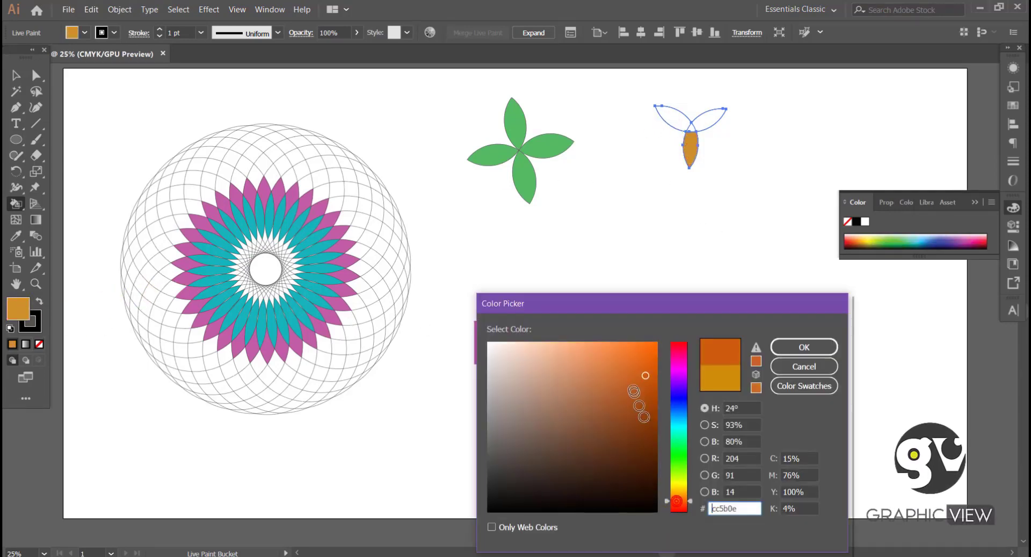
{"action": "left_click", "coordinate": [628, 363]}
{"action": "left_click", "coordinate": [804, 346]}
{"action": "left_click", "coordinate": [712, 121]}
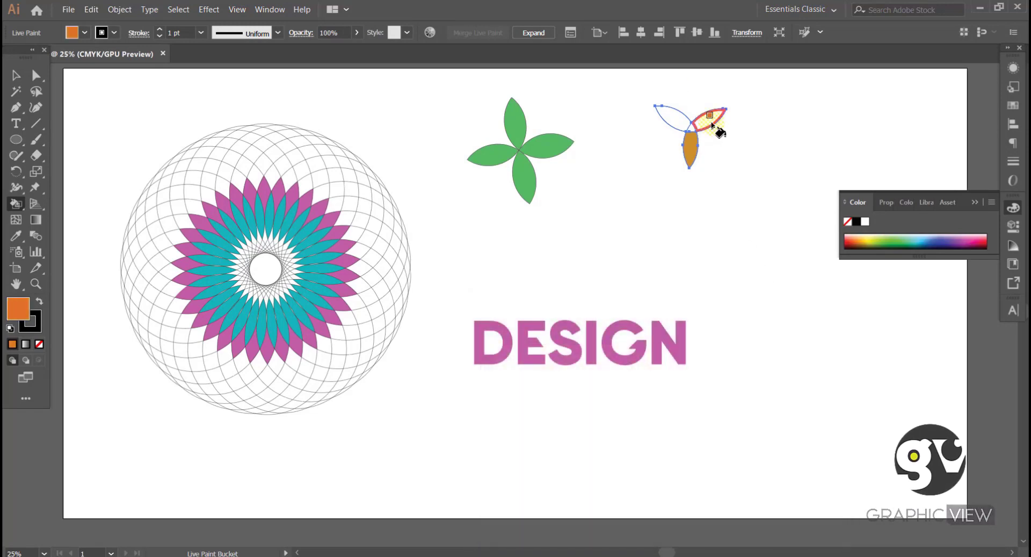
Set the fill to magenta ef0abe and paint the upper-right petal of the three-petal shape.
{"action": "double_click", "coordinate": [22, 310]}
{"action": "left_click", "coordinate": [679, 364]}
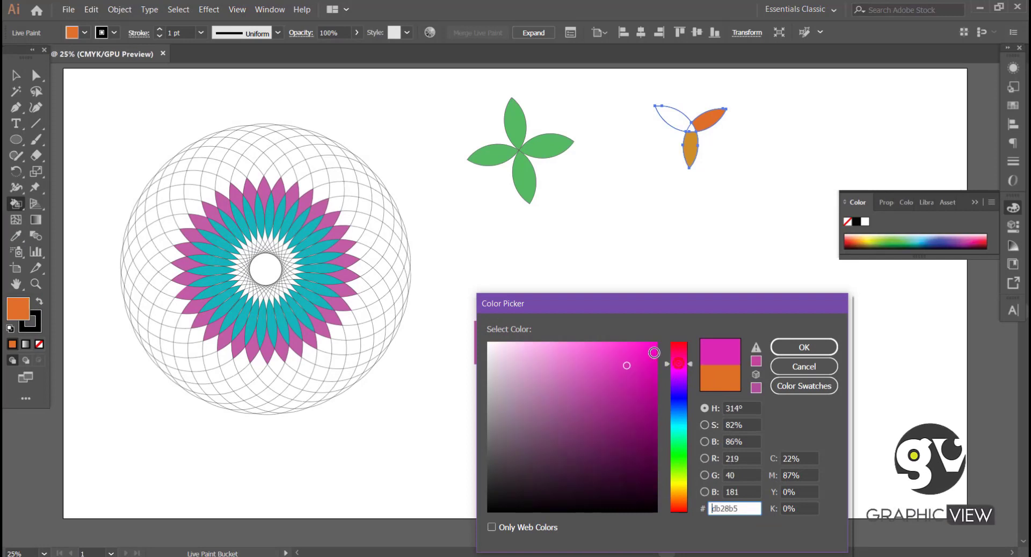
{"action": "left_click", "coordinate": [651, 350]}
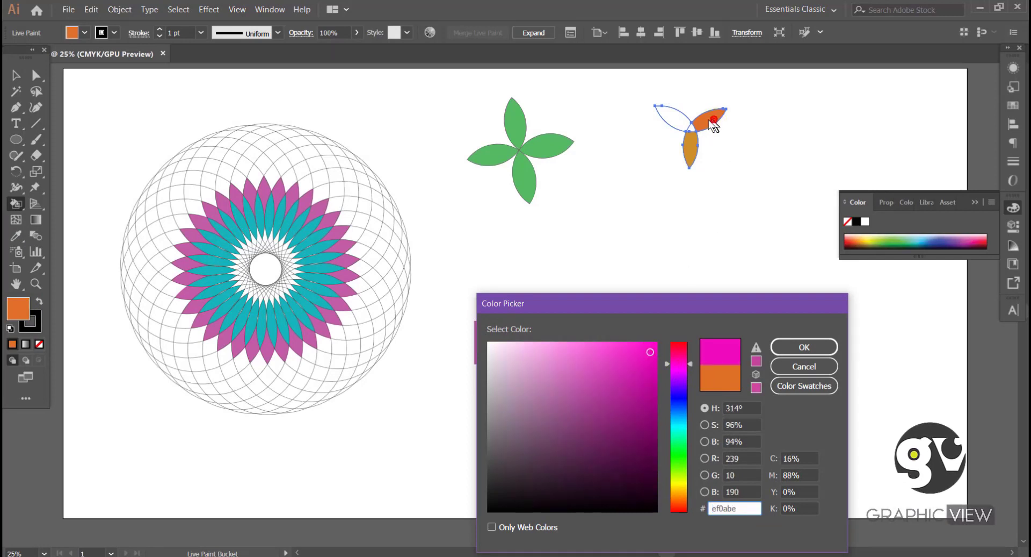
{"action": "left_click", "coordinate": [803, 347]}
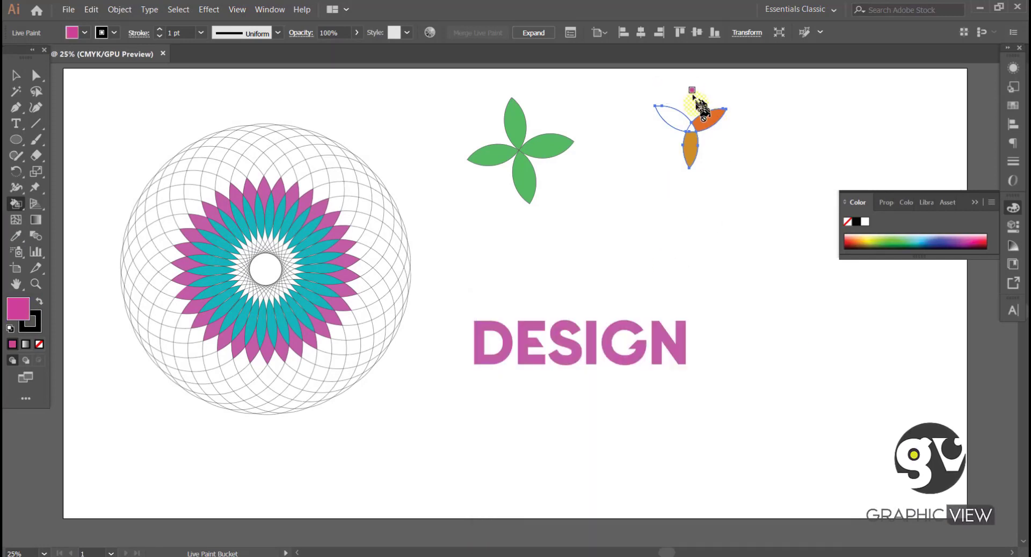
{"action": "left_click", "coordinate": [699, 123]}
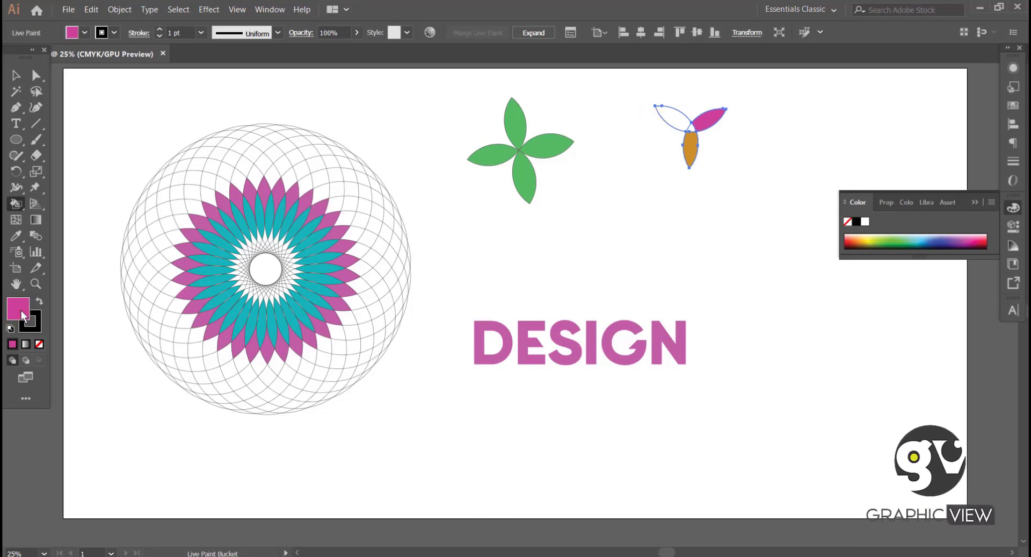
Set the fill to a pinkish red with hue 344° and paint the upper-left petal of the three-petal shape.
{"action": "double_click", "coordinate": [23, 313]}
{"action": "left_click", "coordinate": [672, 347]}
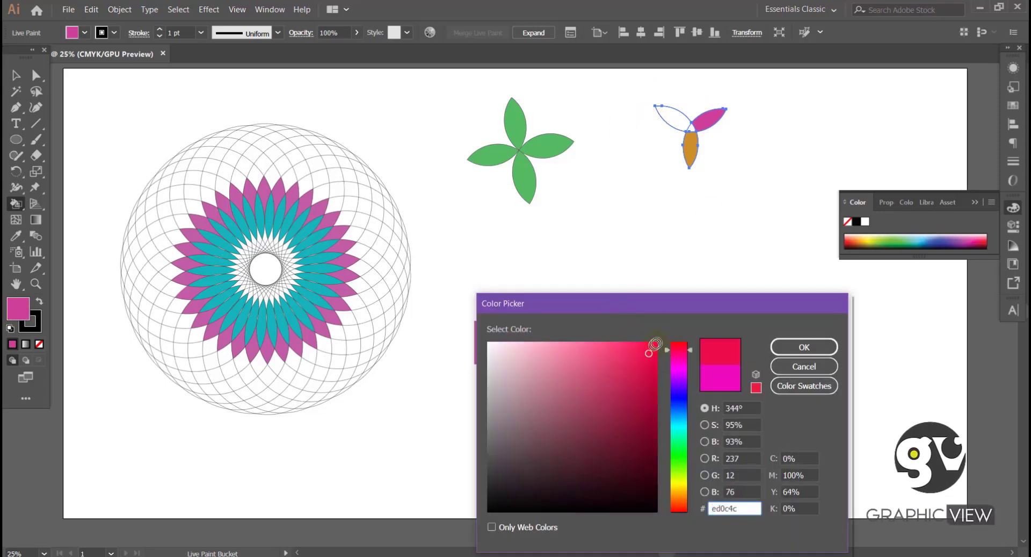
{"action": "left_click", "coordinate": [789, 346]}
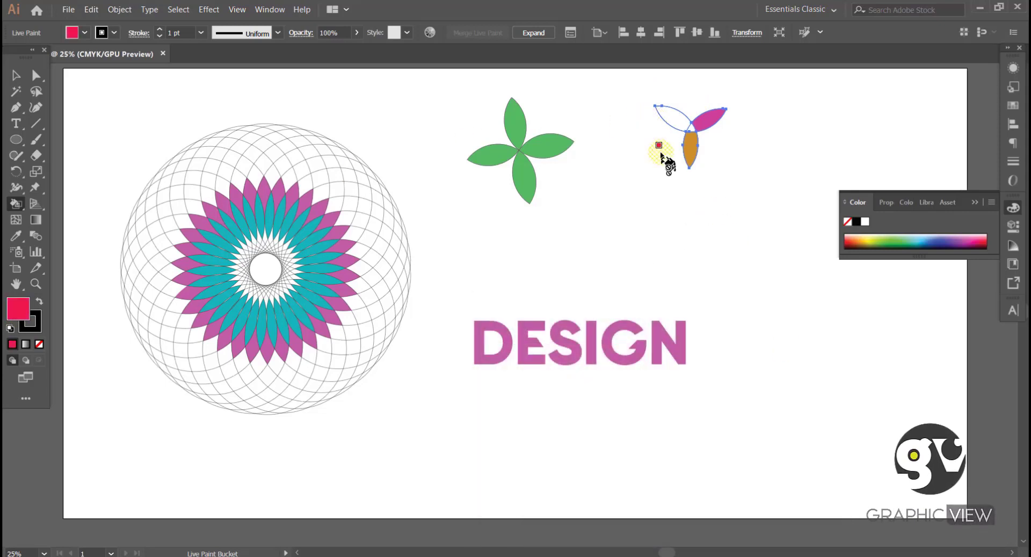
{"action": "left_click", "coordinate": [672, 120]}
{"action": "key", "text": "v"}
{"action": "left_click", "coordinate": [673, 120]}
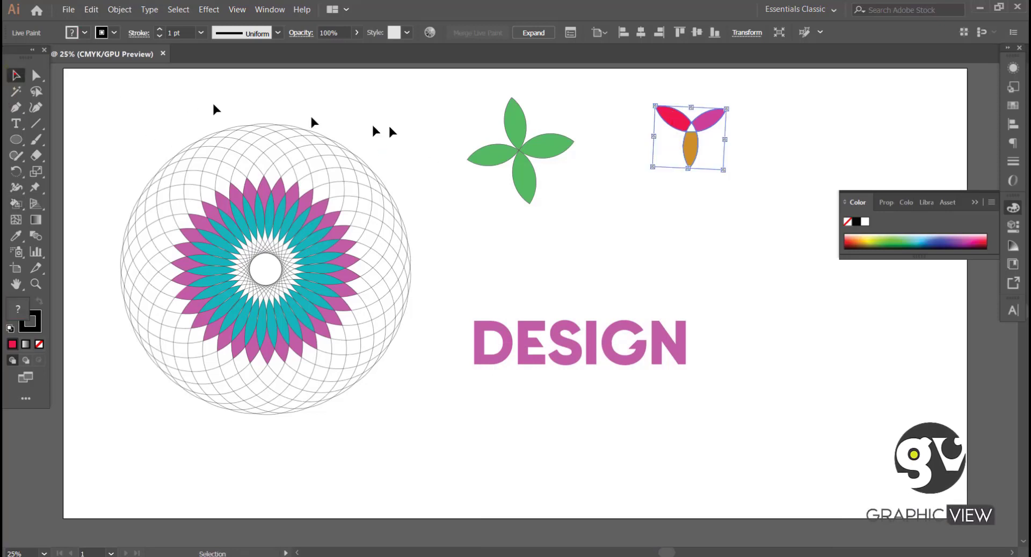
{"action": "left_click", "coordinate": [763, 280]}
{"action": "mouse_move", "coordinate": [648, 92]}
{"action": "left_mouse_down"}
{"action": "mouse_move", "coordinate": [648, 131]}
{"action": "mouse_move", "coordinate": [787, 221]}
{"action": "left_mouse_up"}
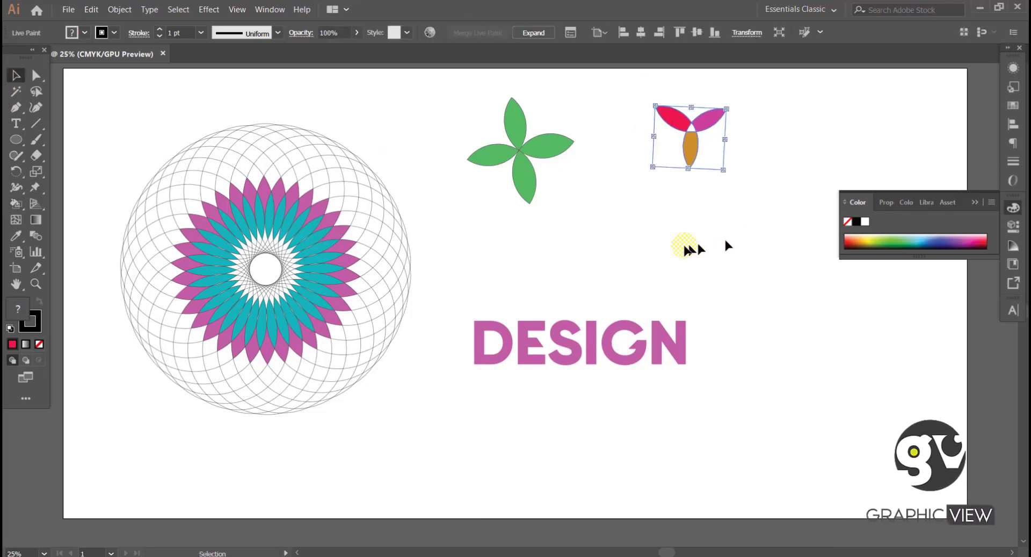
{"action": "key", "text": "ctrl+minus"}
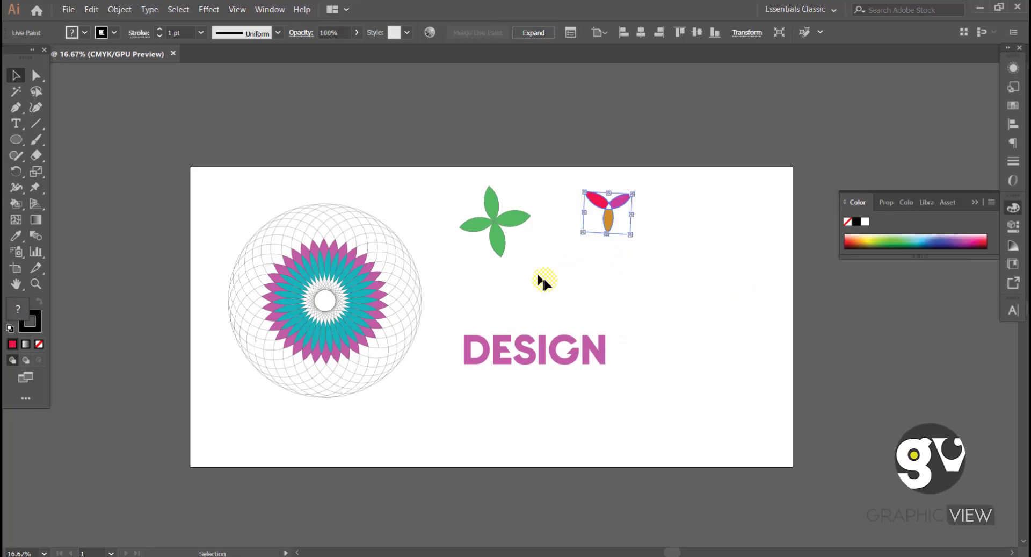
{"action": "left_click_drag", "start_coordinate": [544, 278], "coordinate": [584, 299]}
{"action": "key", "text": "ctrl+plus"}
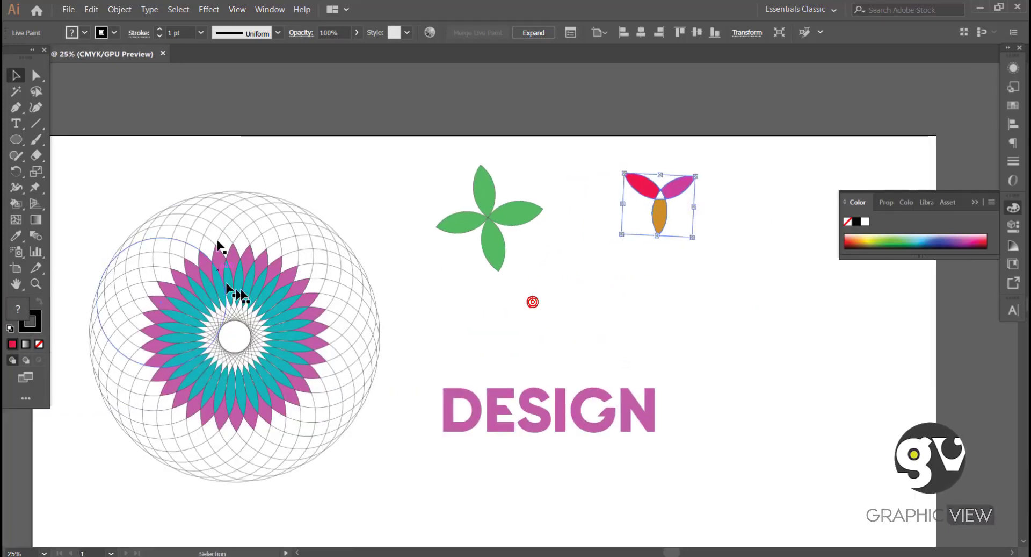
{"action": "left_click_drag", "start_coordinate": [499, 325], "coordinate": [504, 321]}
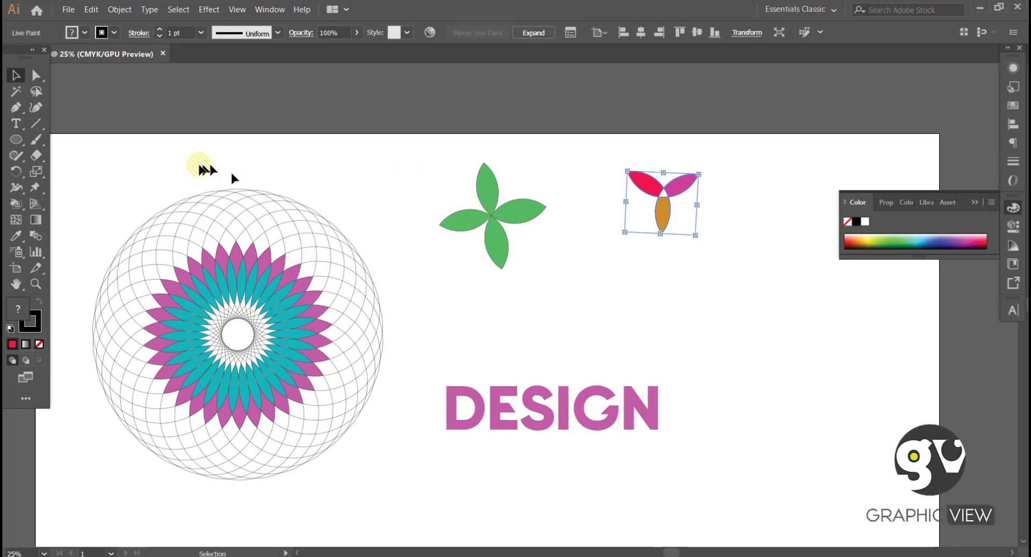
Select the whole green four-petal flower.
{"action": "left_click_drag", "start_coordinate": [112, 167], "coordinate": [383, 440]}
{"action": "left_click", "coordinate": [487, 312]}
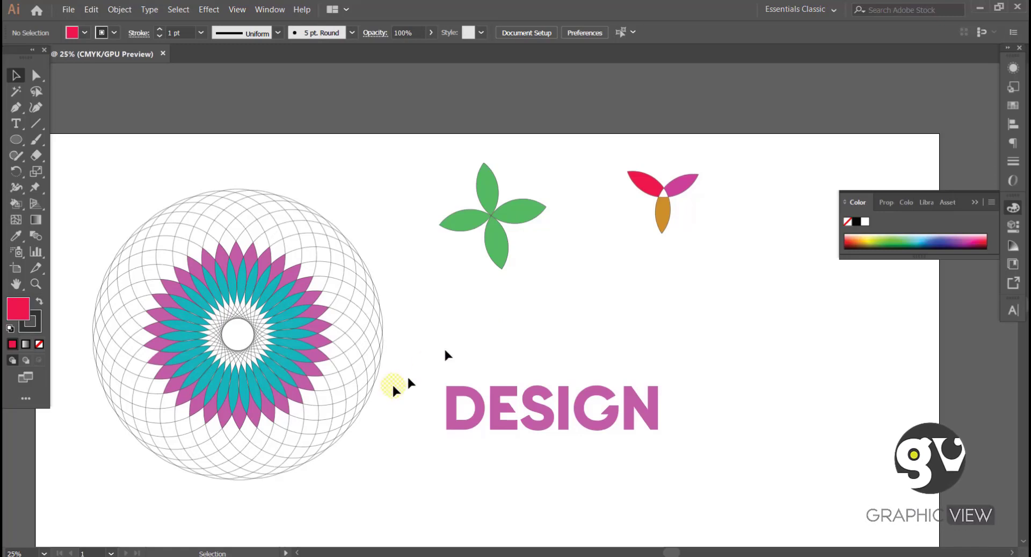
{"action": "left_click_drag", "start_coordinate": [410, 125], "coordinate": [564, 309]}
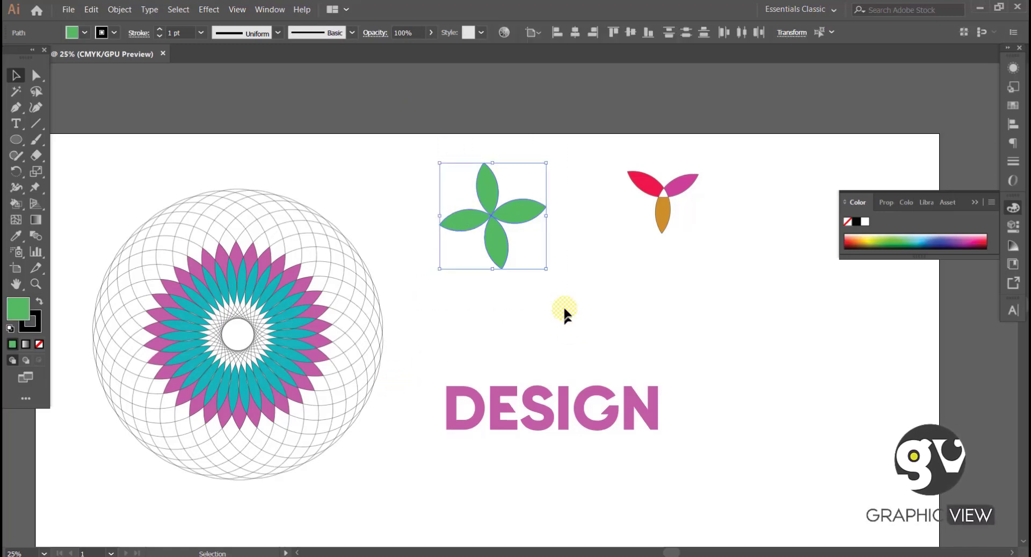